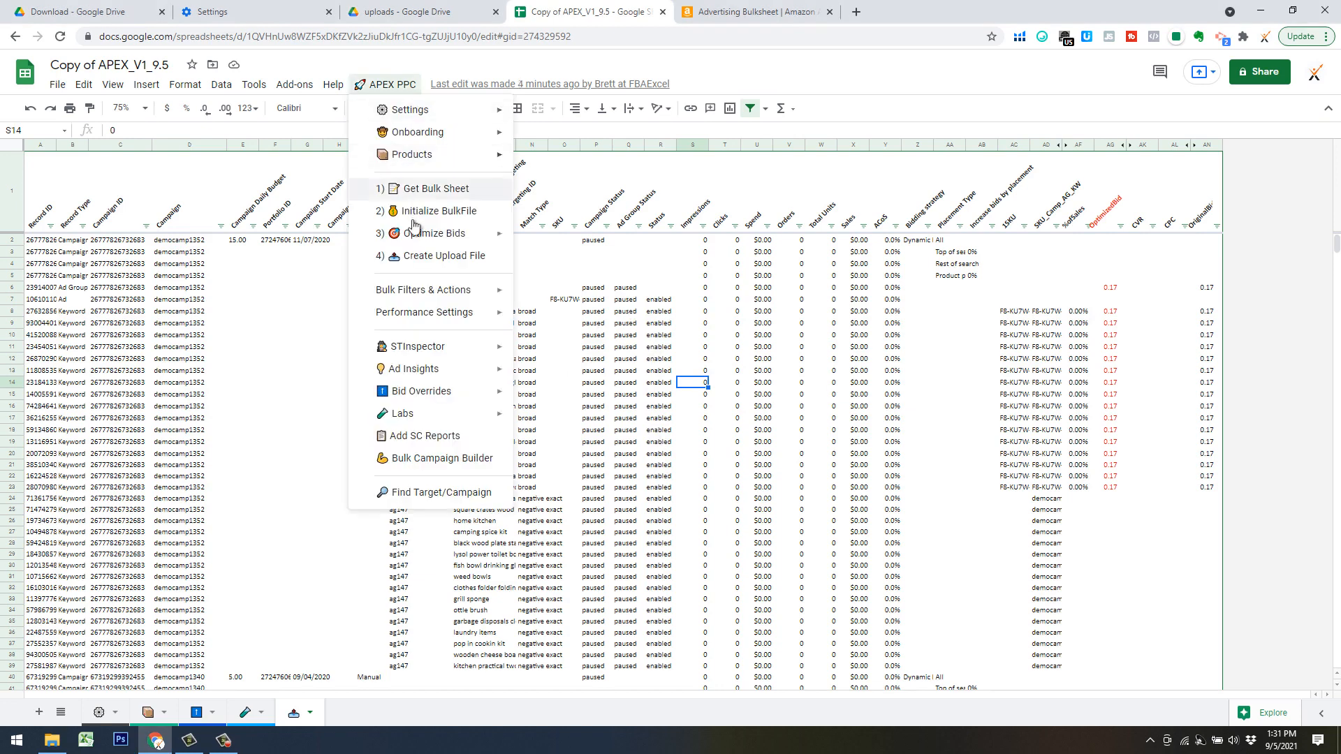
left_click(660, 322)
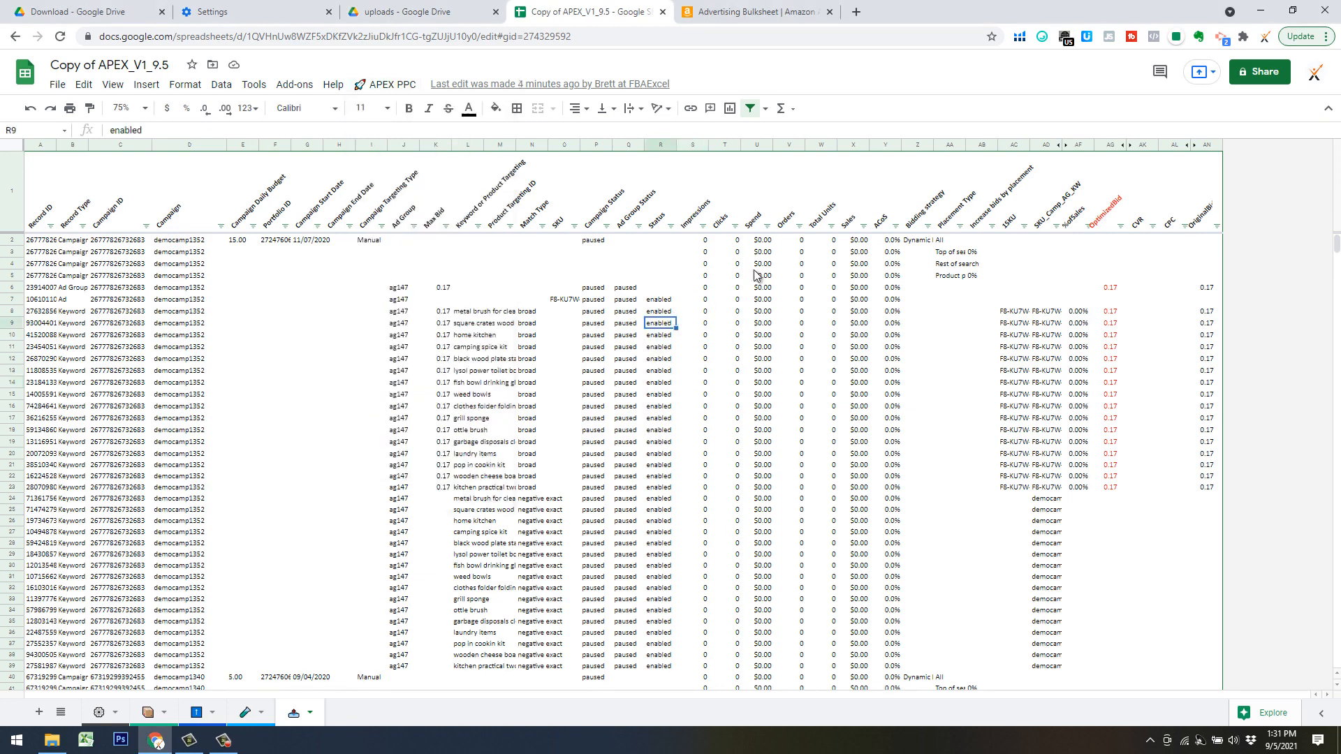
left_click(413, 83)
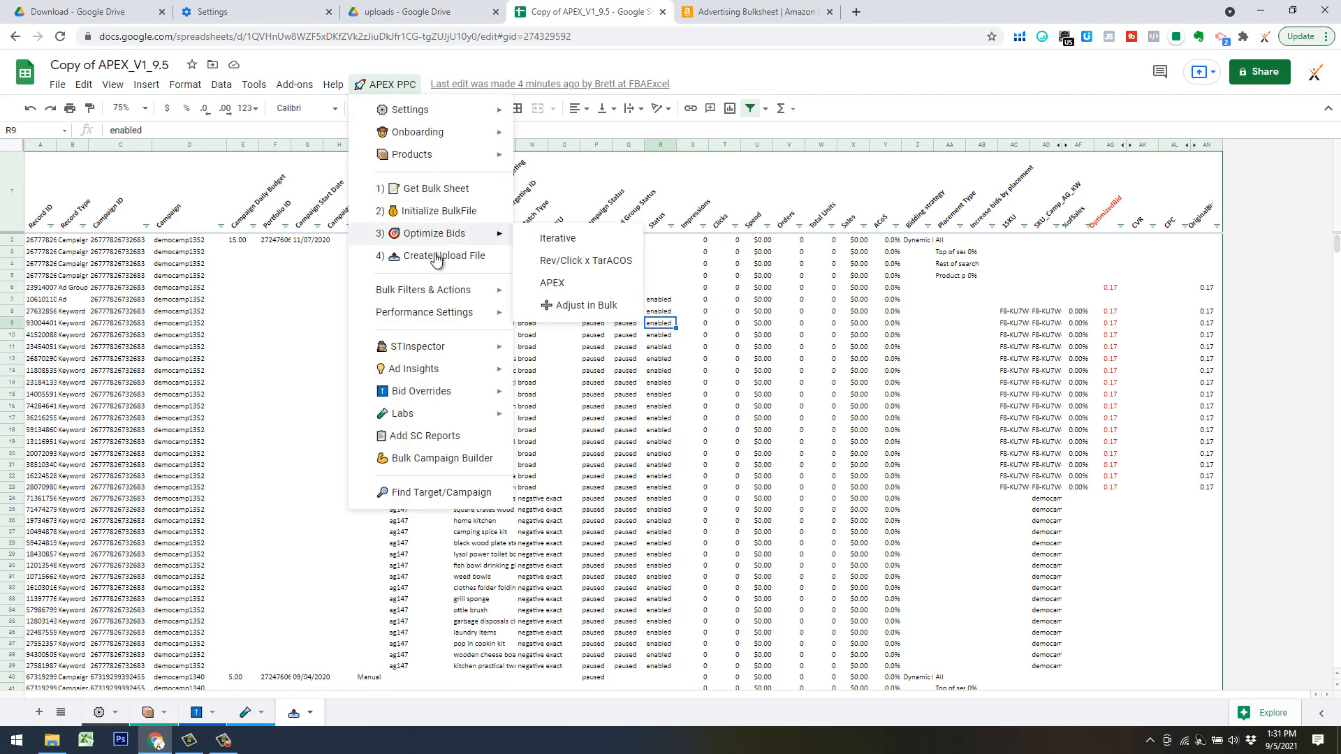
mouse_move(454, 290)
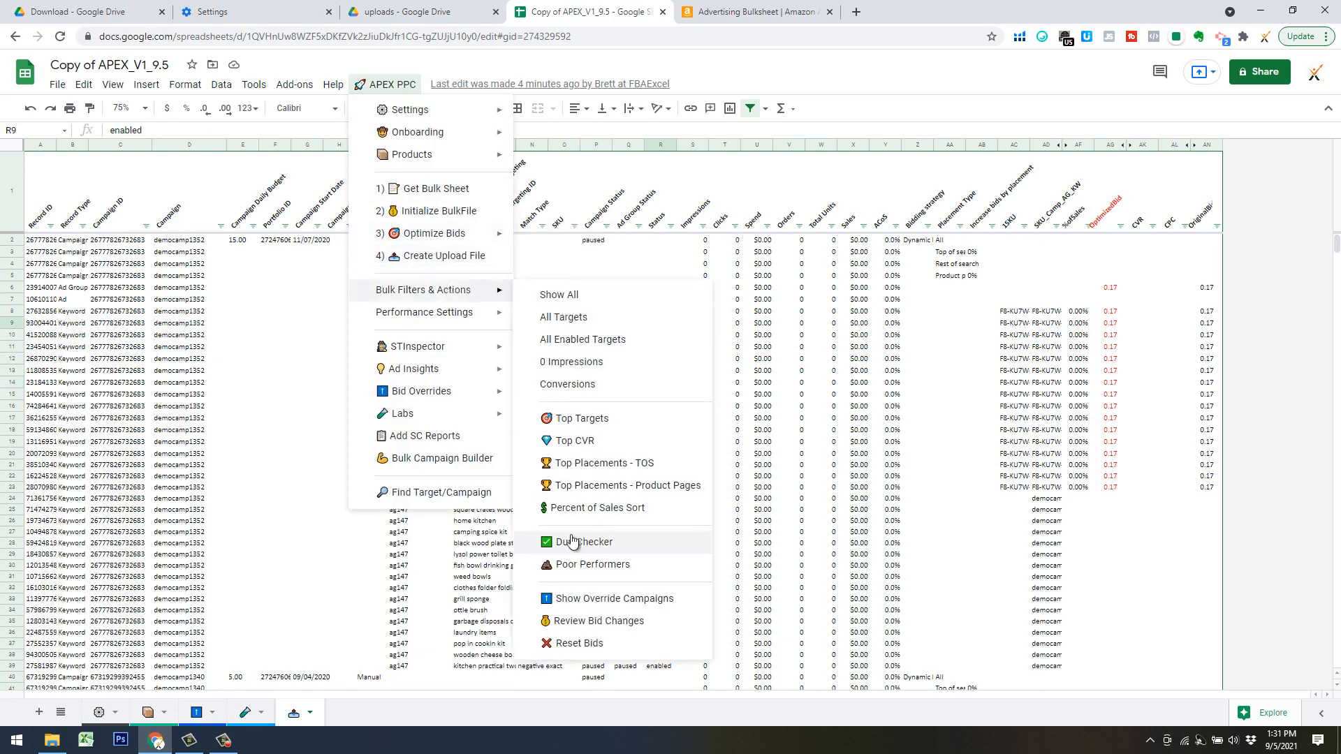
left_click(799, 325)
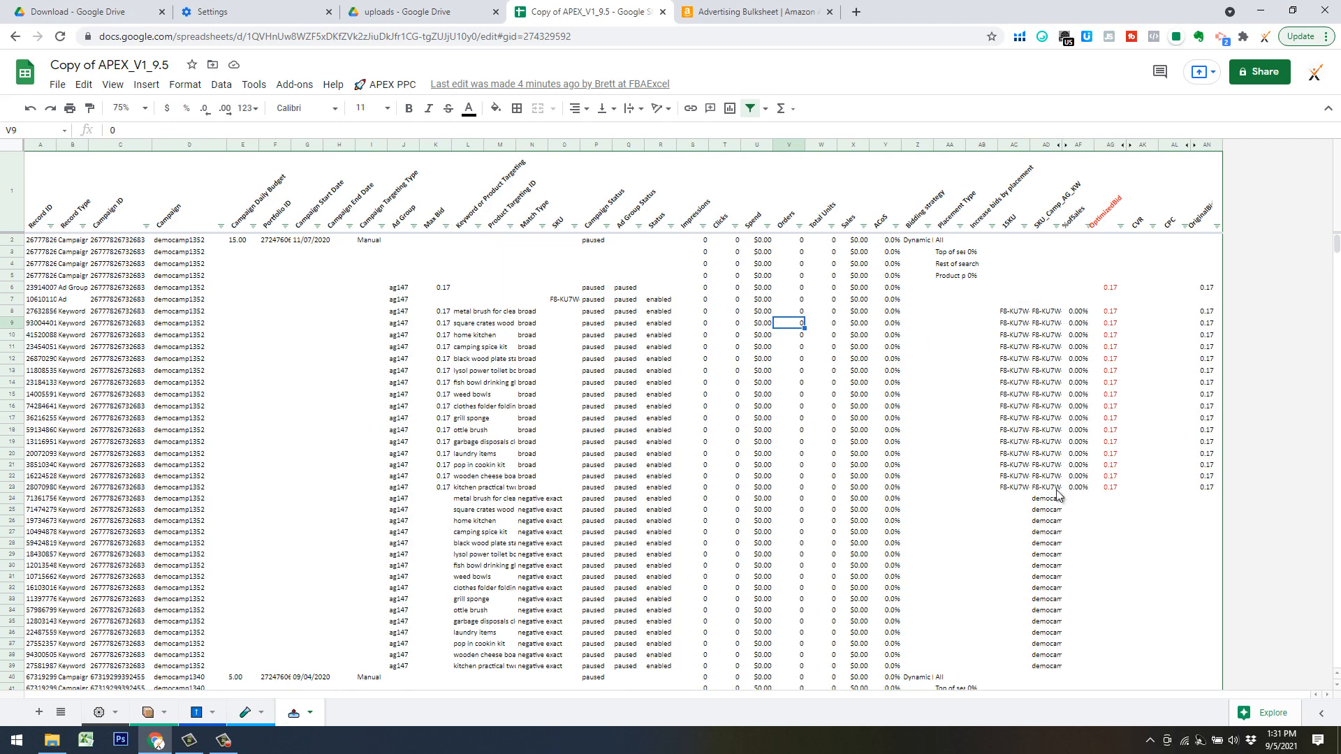
left_click(1207, 144)
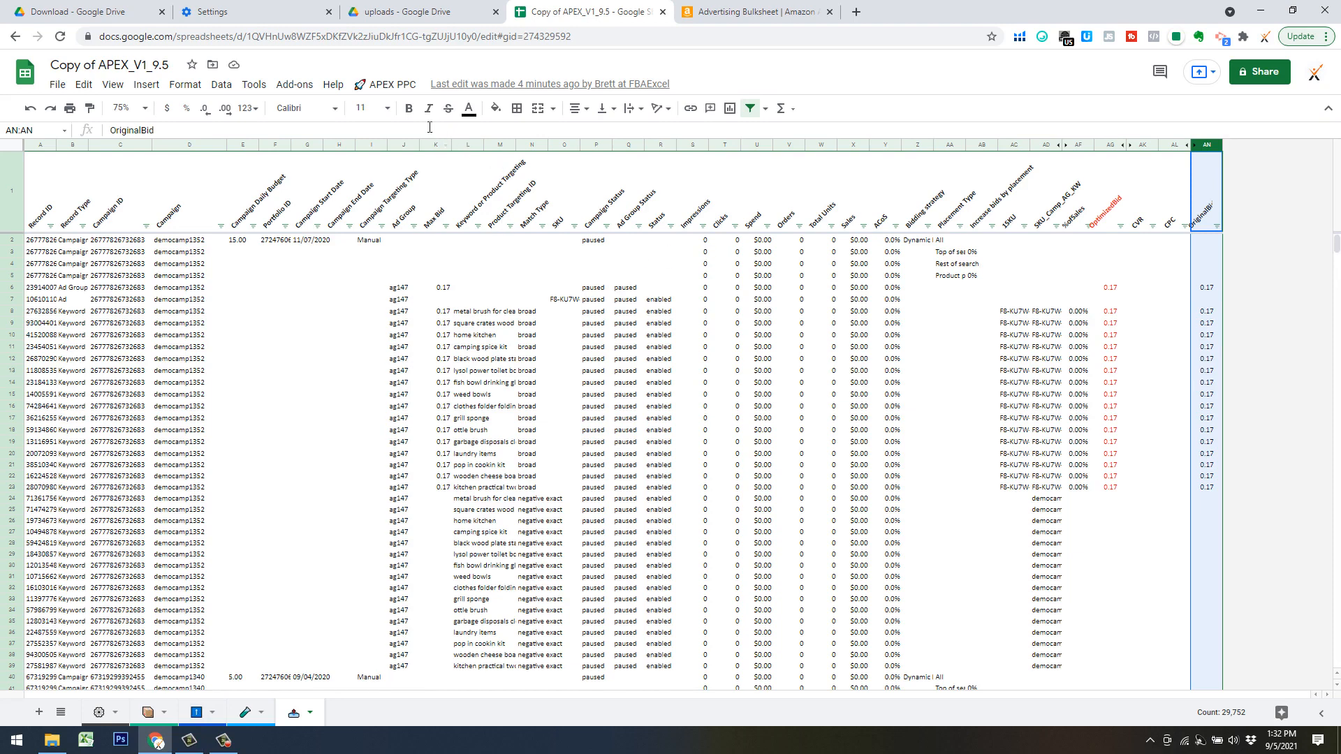
left_click(388, 84)
mouse_move(463, 233)
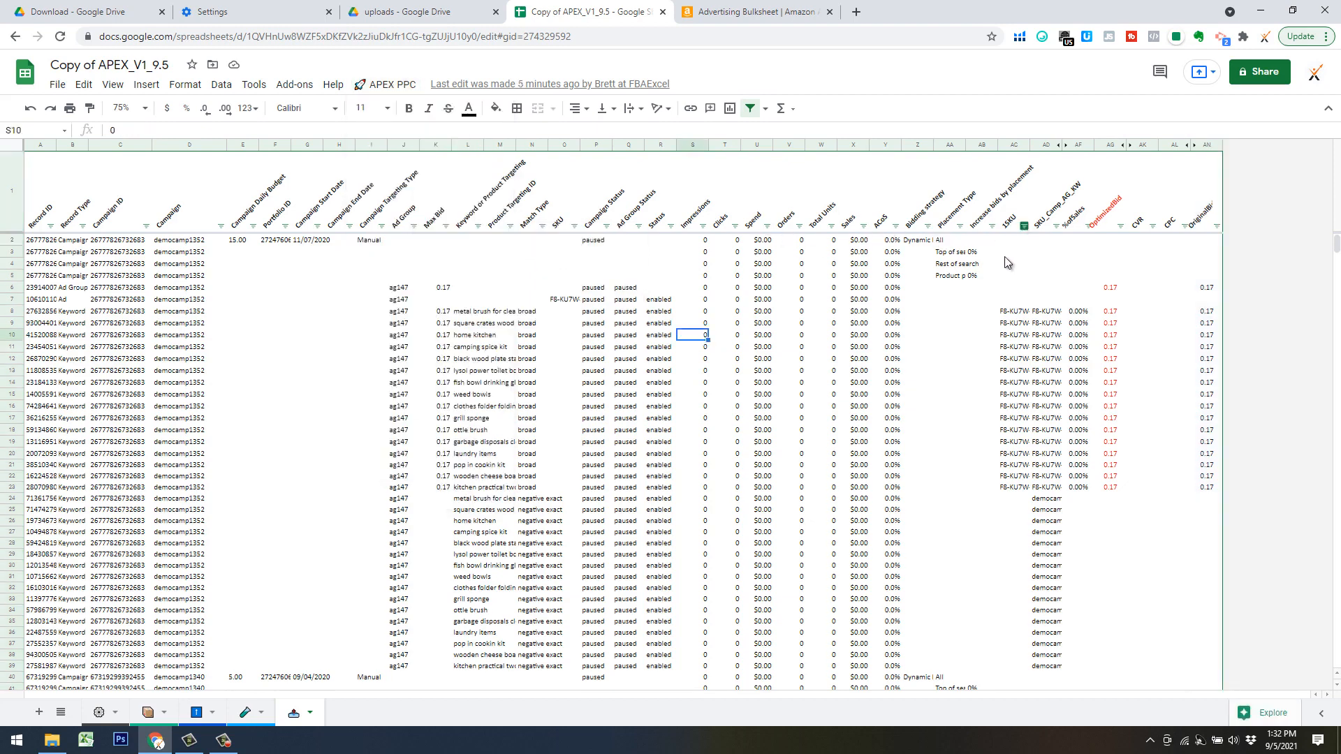
Step: Filter the 1SKU column to show only the rows for SKU 39-BC6G-DUDK
left_click(1024, 225)
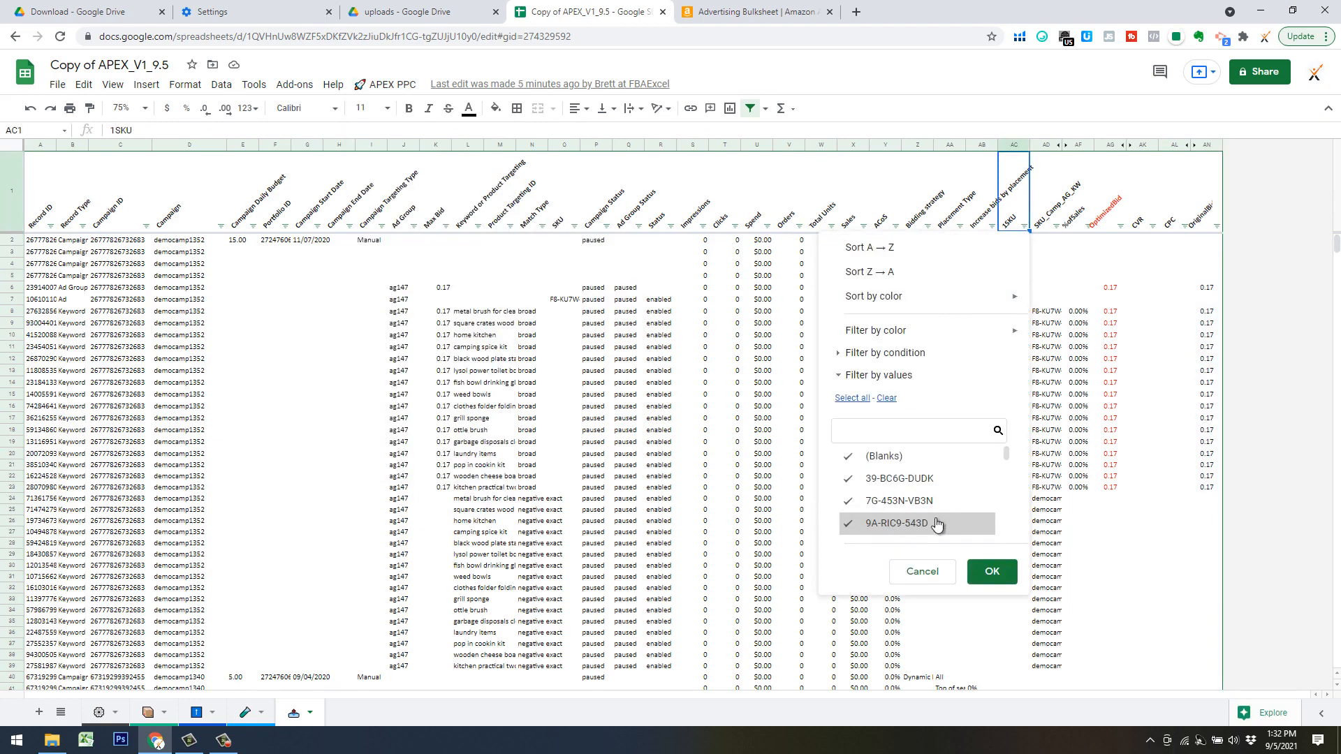
left_click(881, 479)
left_click(1005, 580)
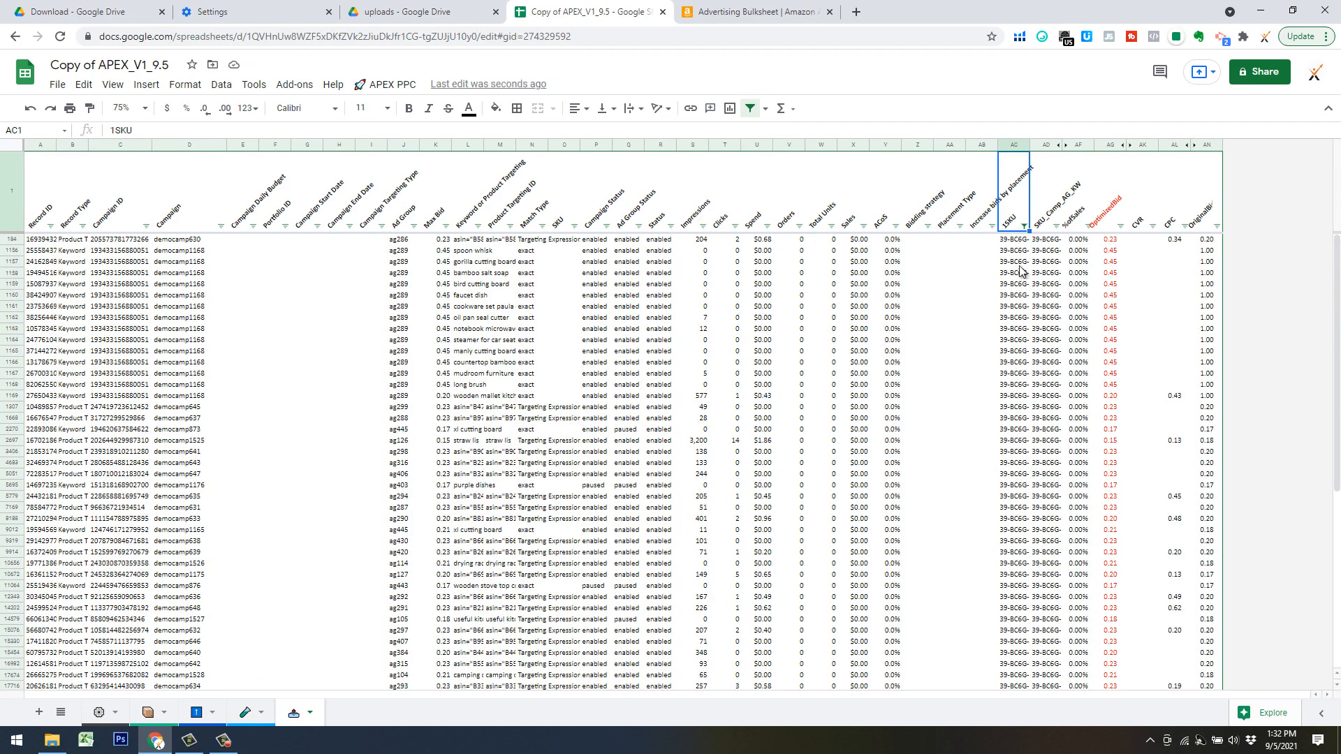
Step: Open the APEX bulk bid adjustment tool and select all visible keyword statuses
left_click(647, 240)
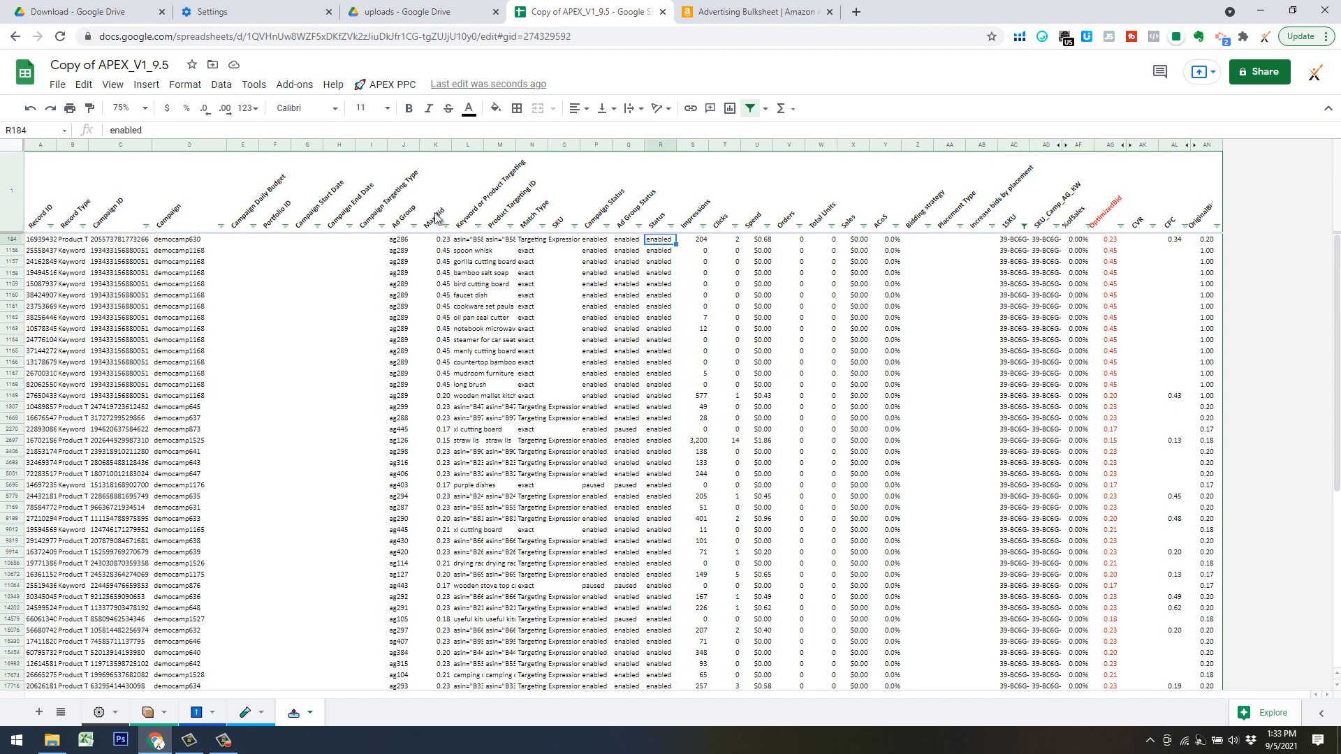
left_click(388, 89)
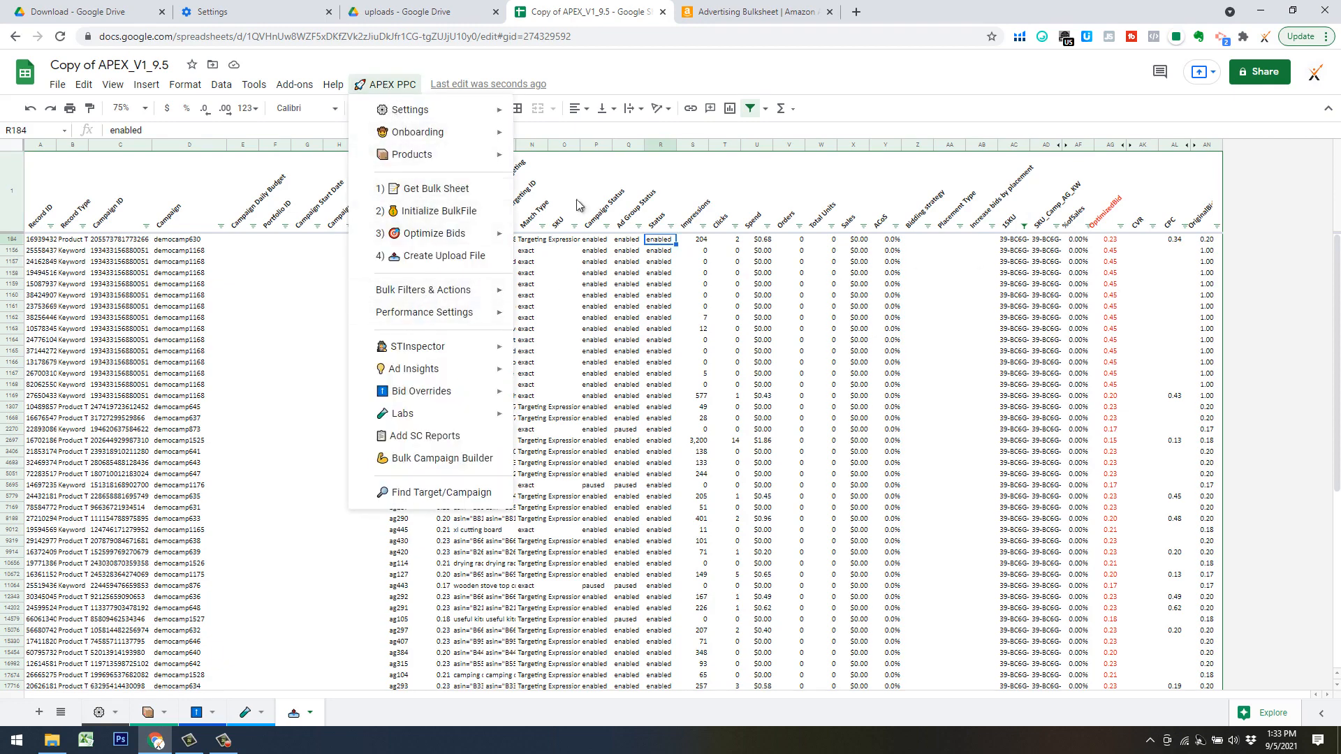
mouse_move(454, 234)
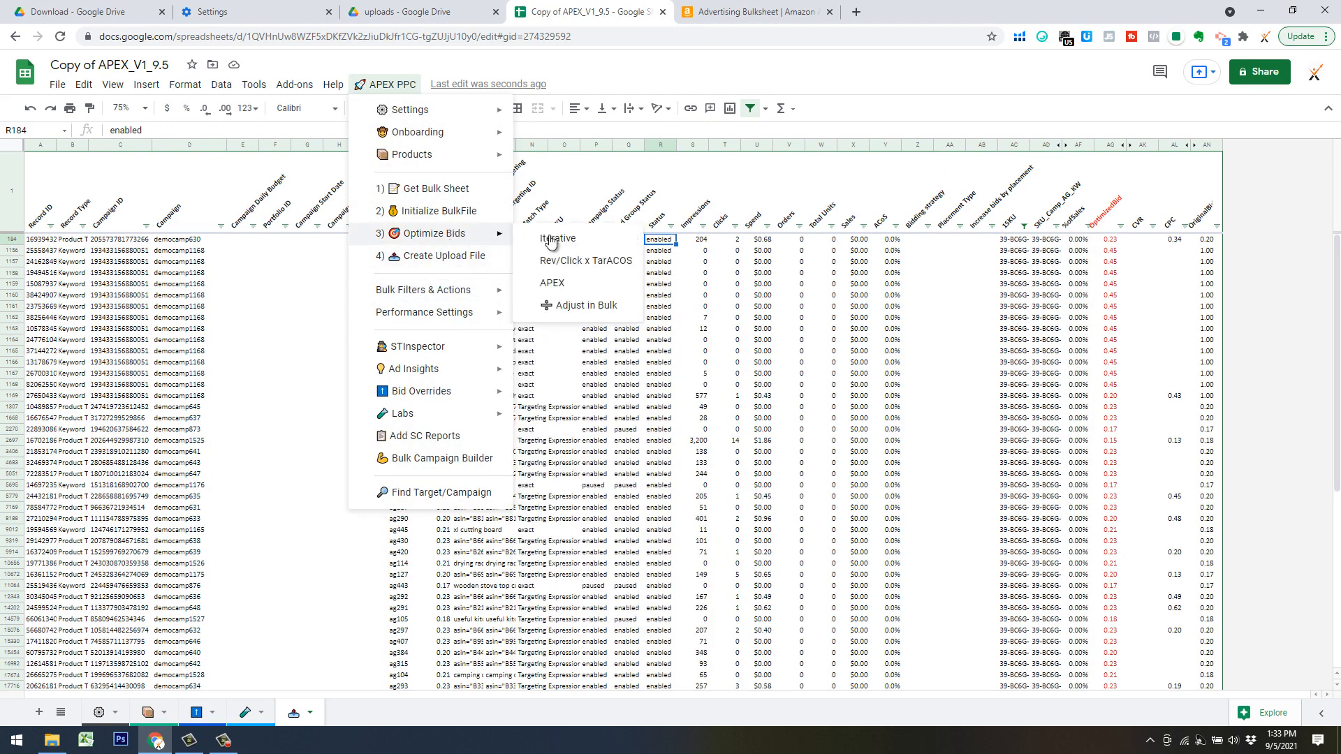
left_click(584, 306)
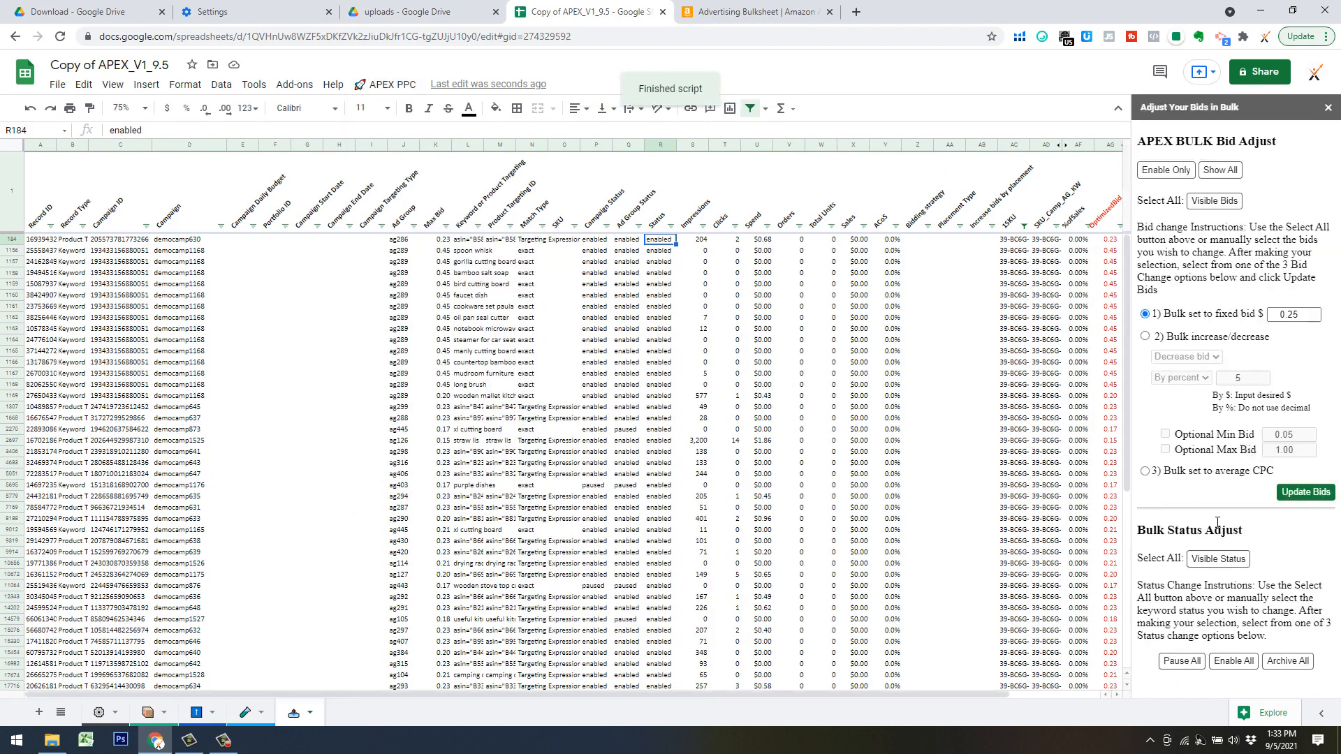
left_click(1219, 560)
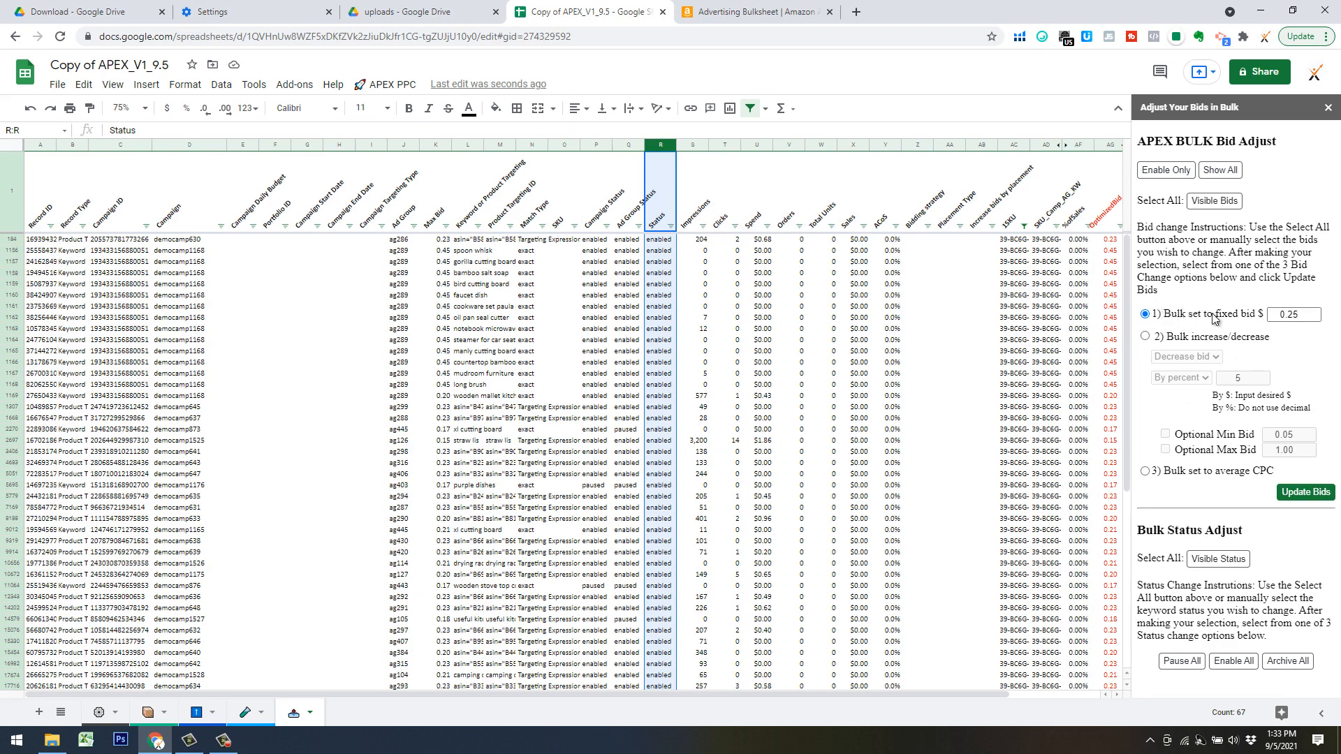
Step: Select the Max Bid column of the filtered rows and close the bulk bid adjustment tool
left_click(1212, 202)
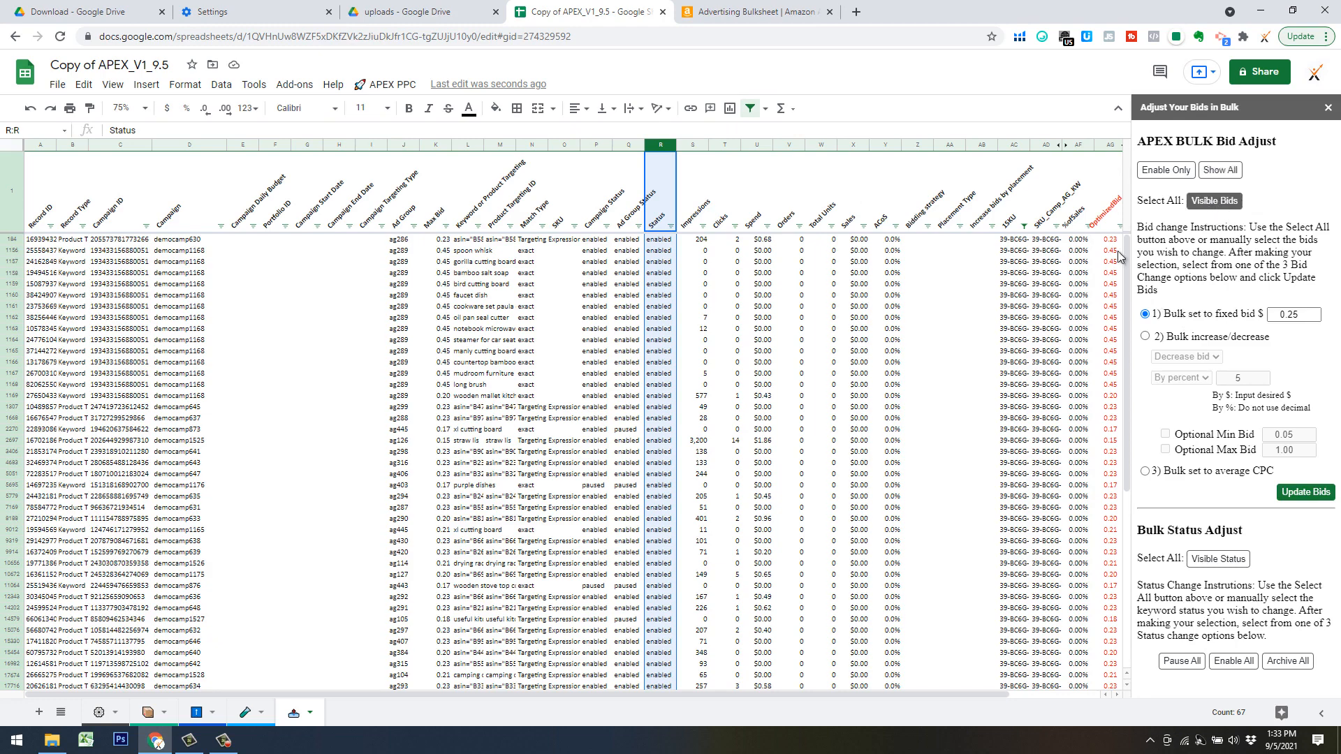
left_click(440, 250)
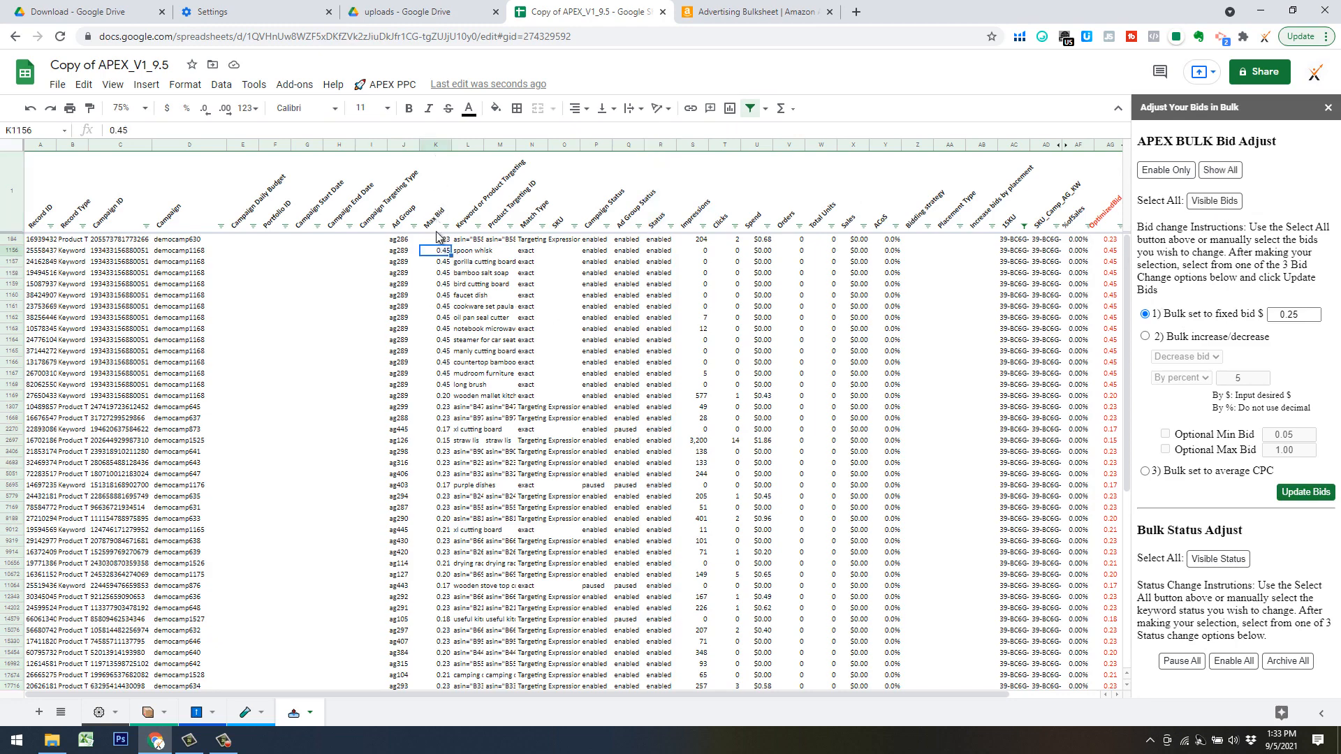
left_click(435, 145)
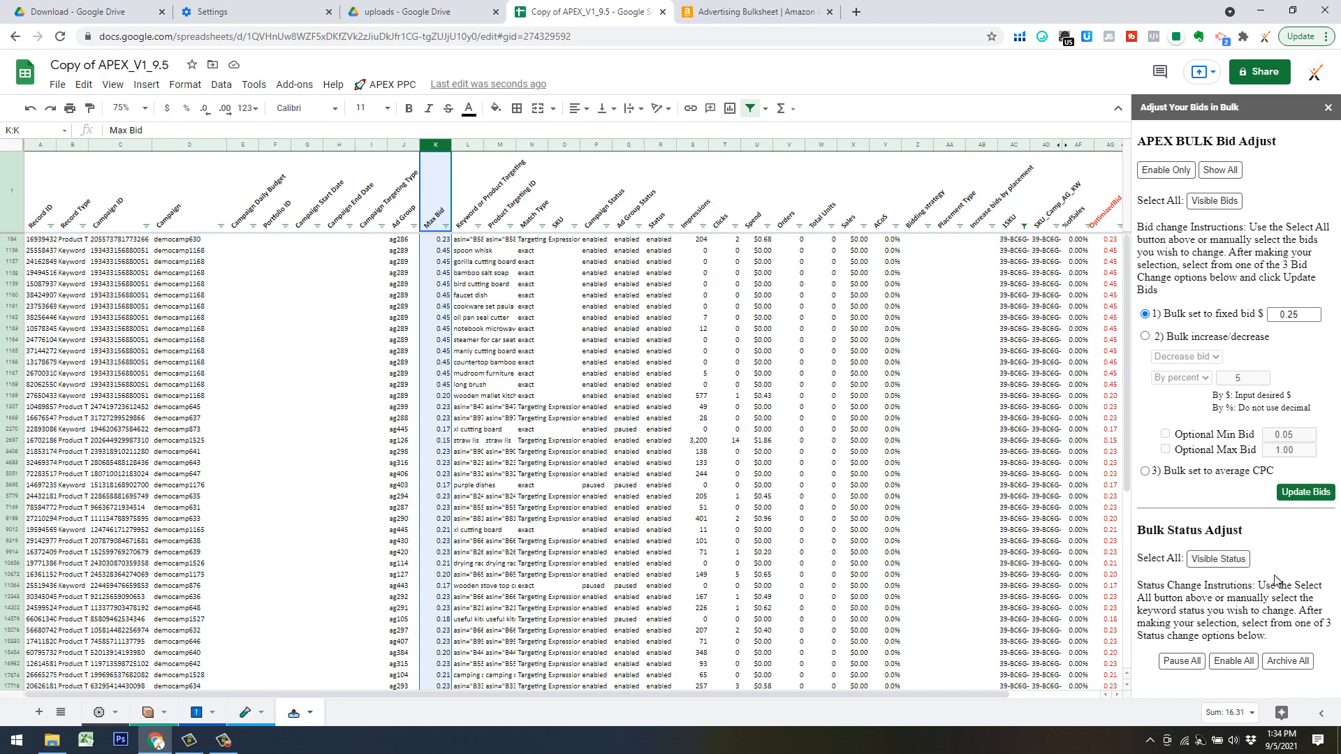
left_click(1330, 108)
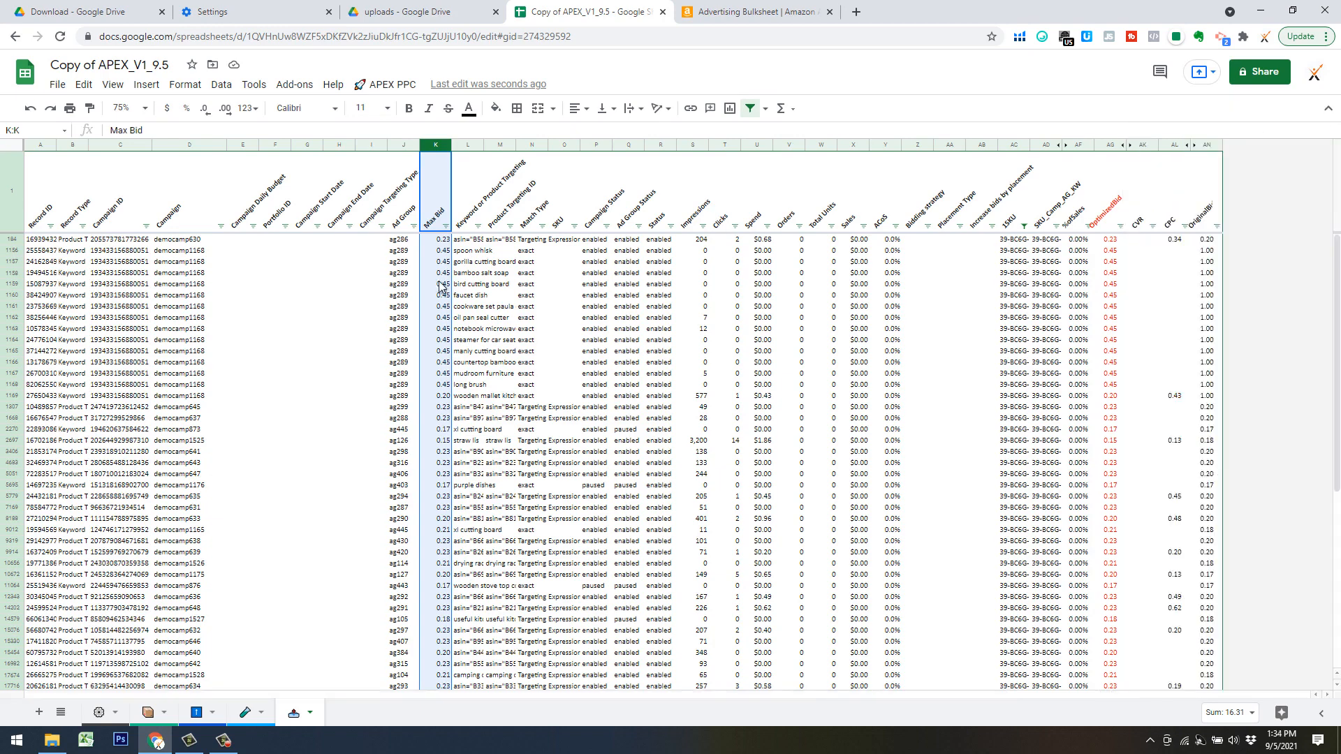
Step: Examine the 1SKU and SKU_Camp_AG_KW identifiers in the bulk sheet and compare them with the override entries on the Bid Overrides sheet
left_click(558, 295)
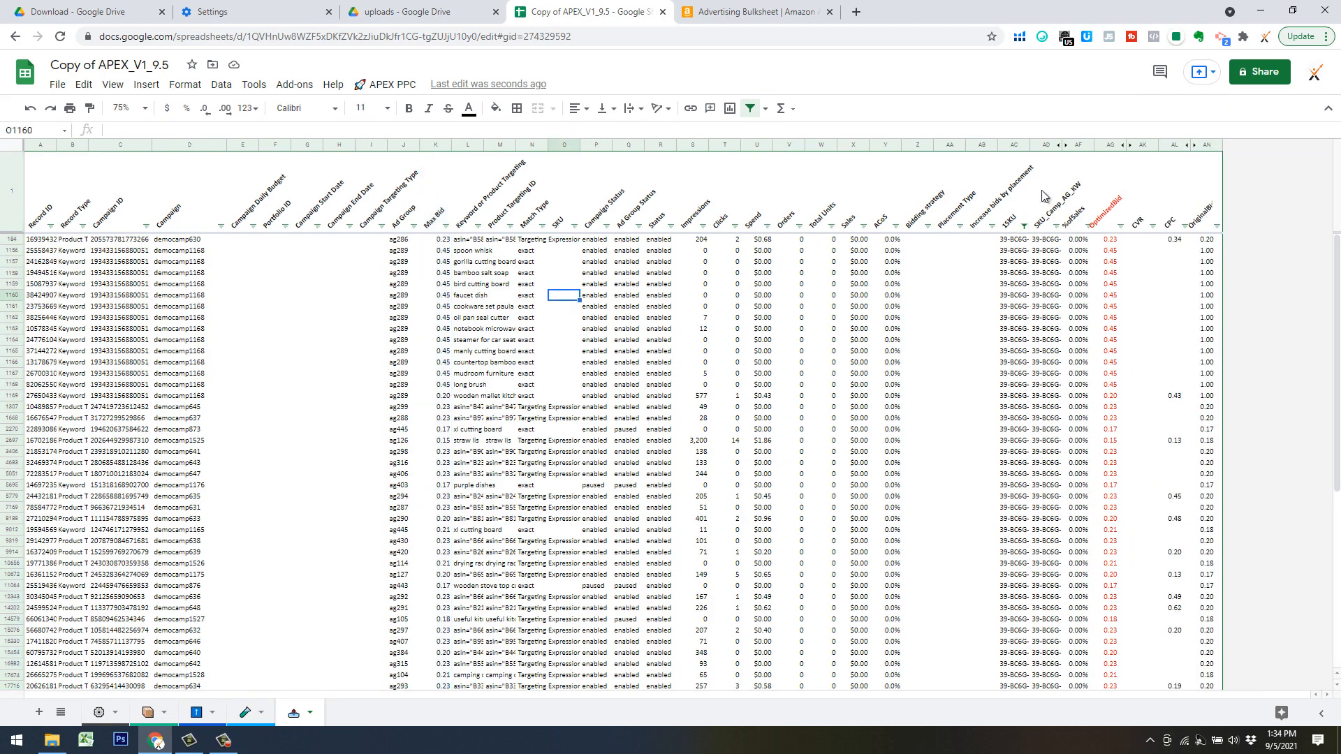
left_click(1046, 144)
left_click(1056, 263)
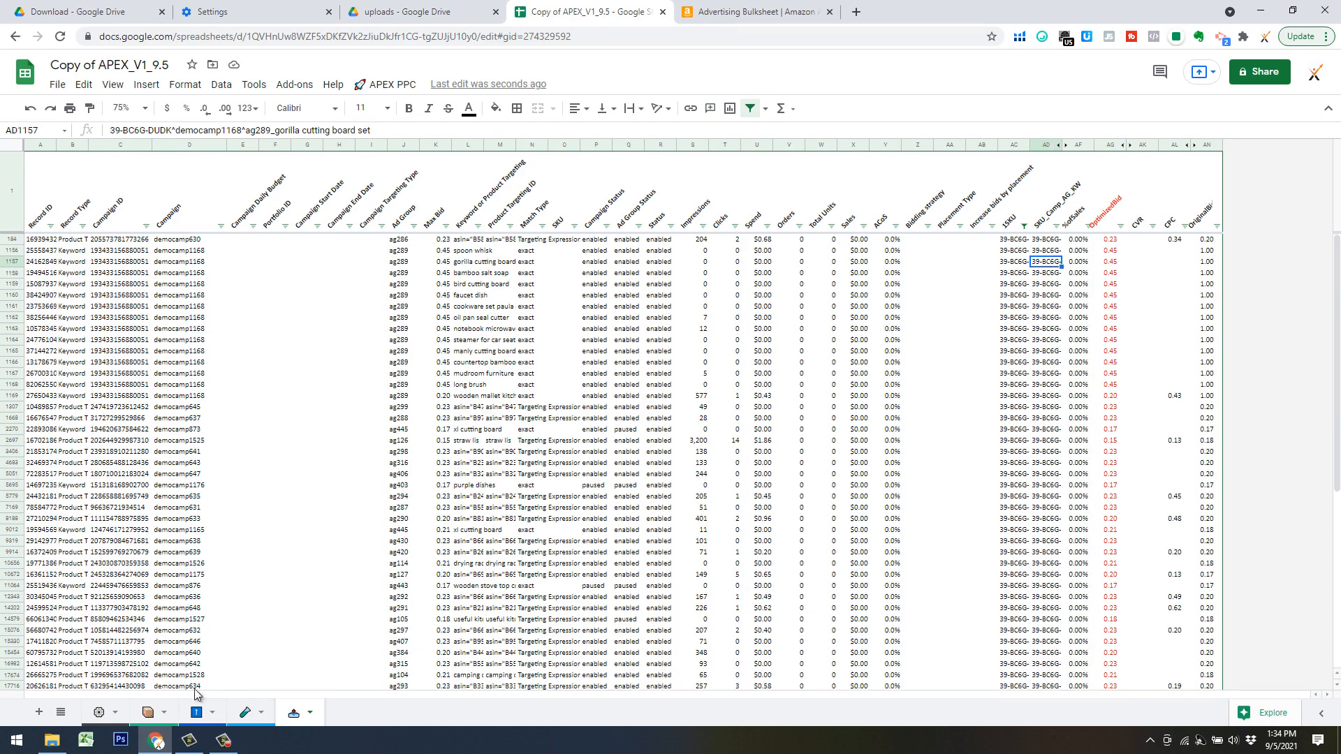
left_click(196, 713)
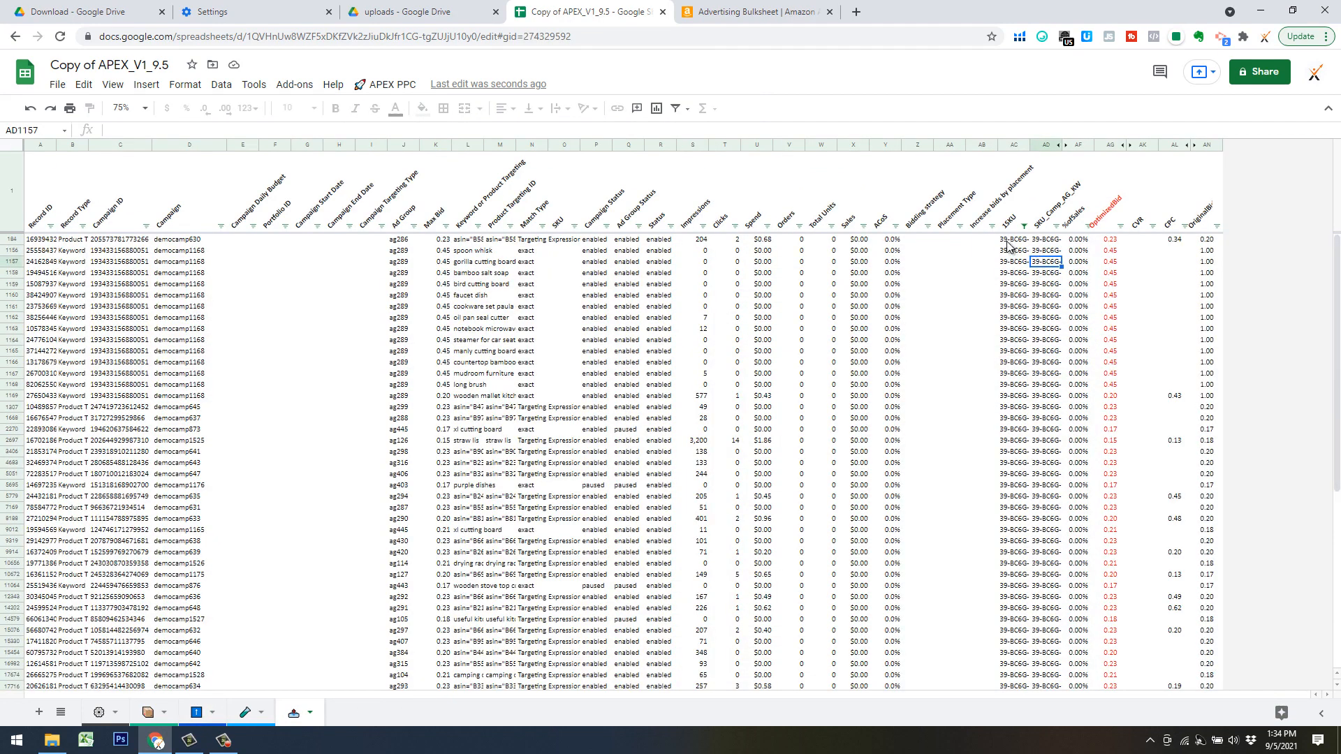
left_click(1008, 243)
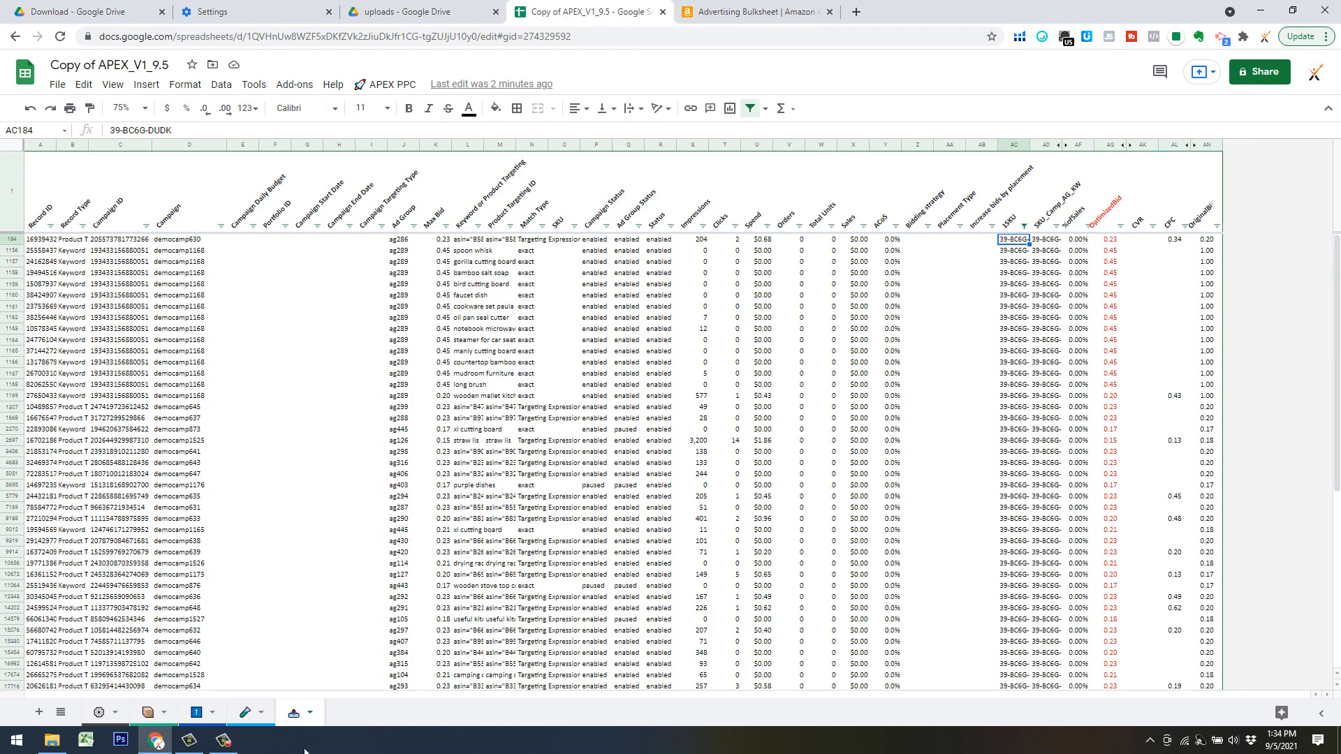
left_click(197, 714)
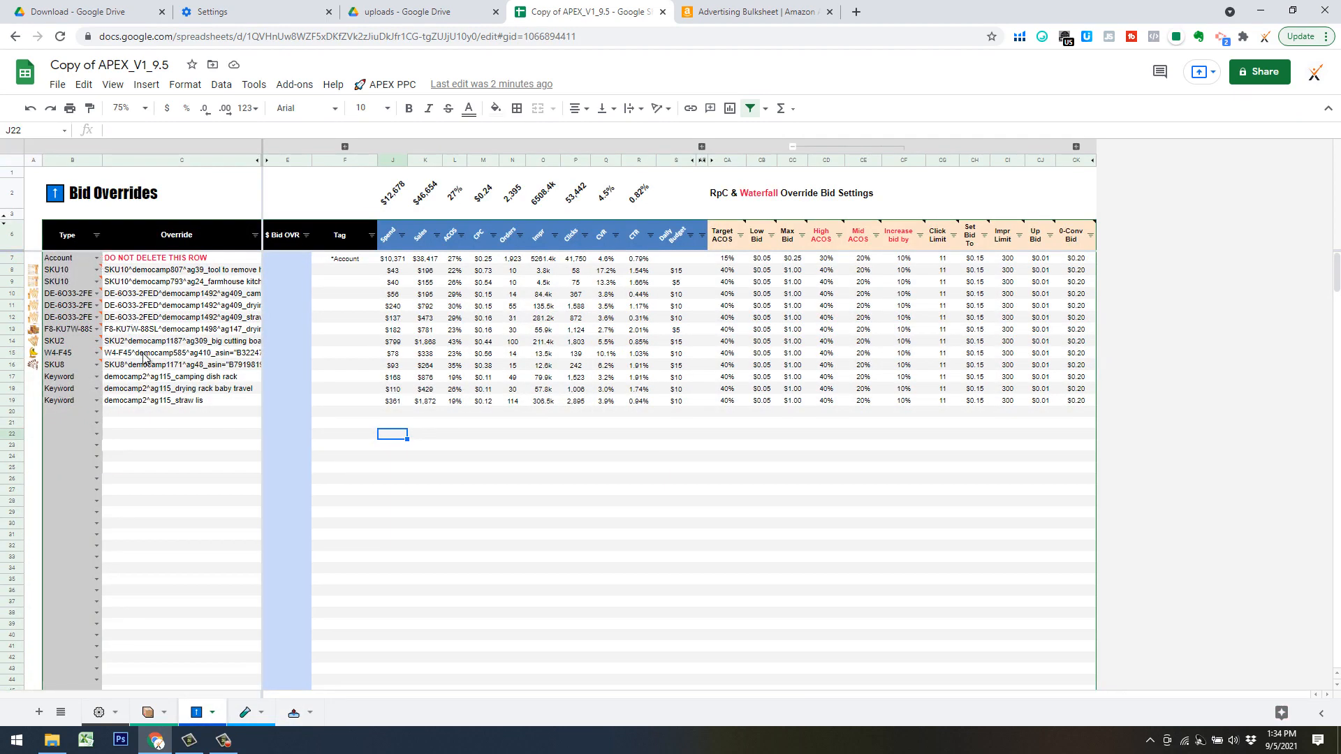
left_click(293, 713)
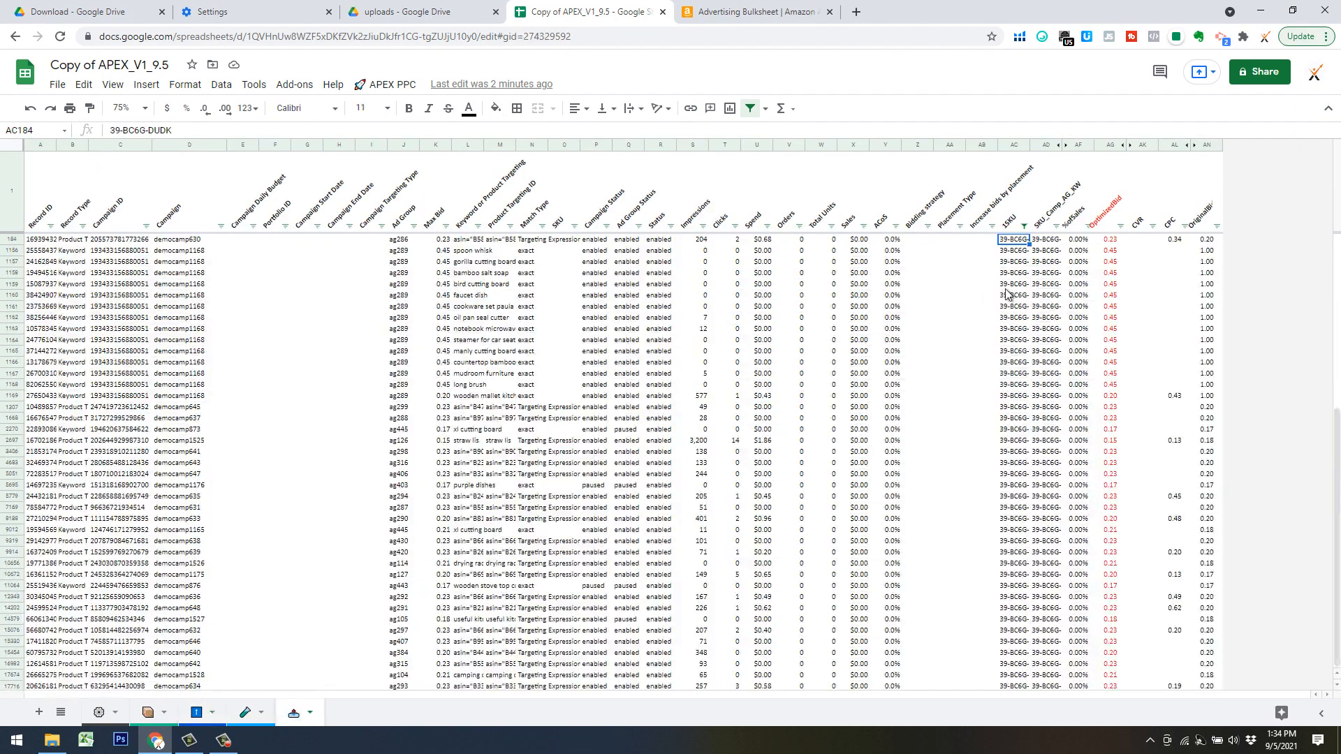
left_click(1014, 262)
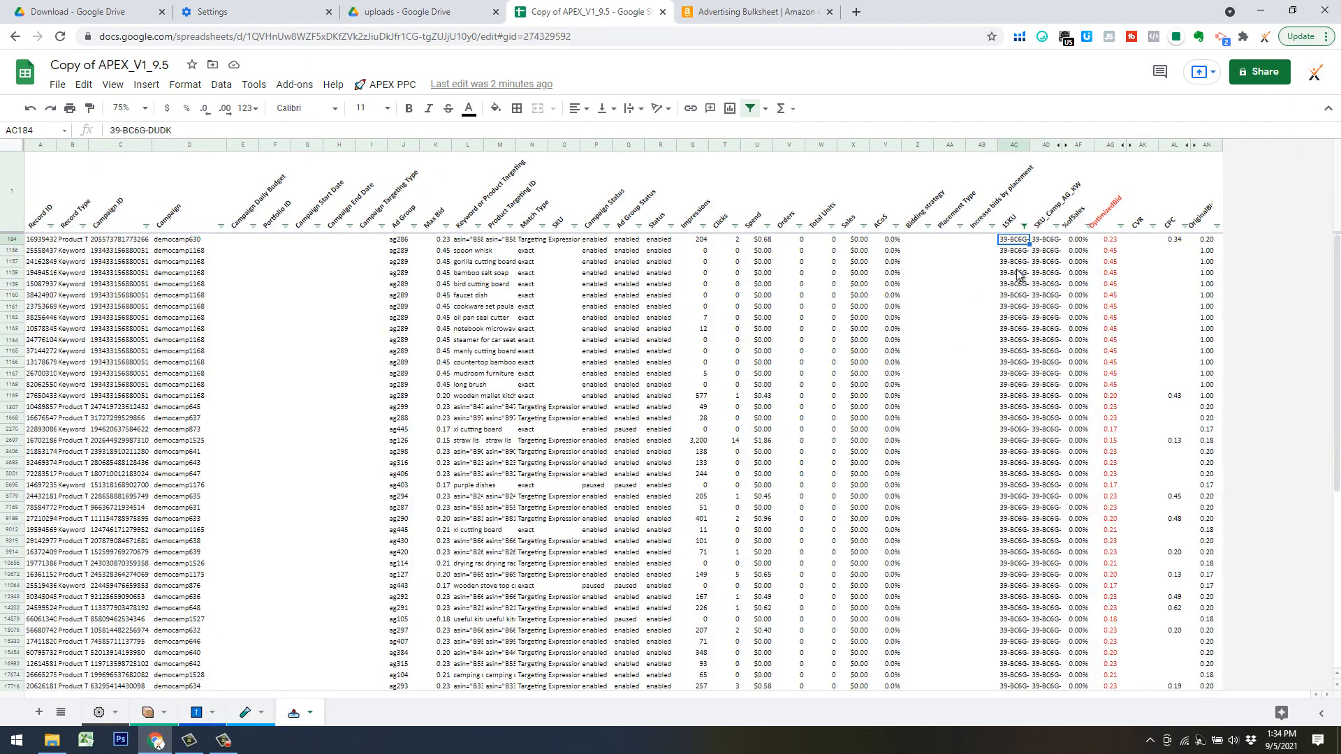
left_click(1050, 457, "shift")
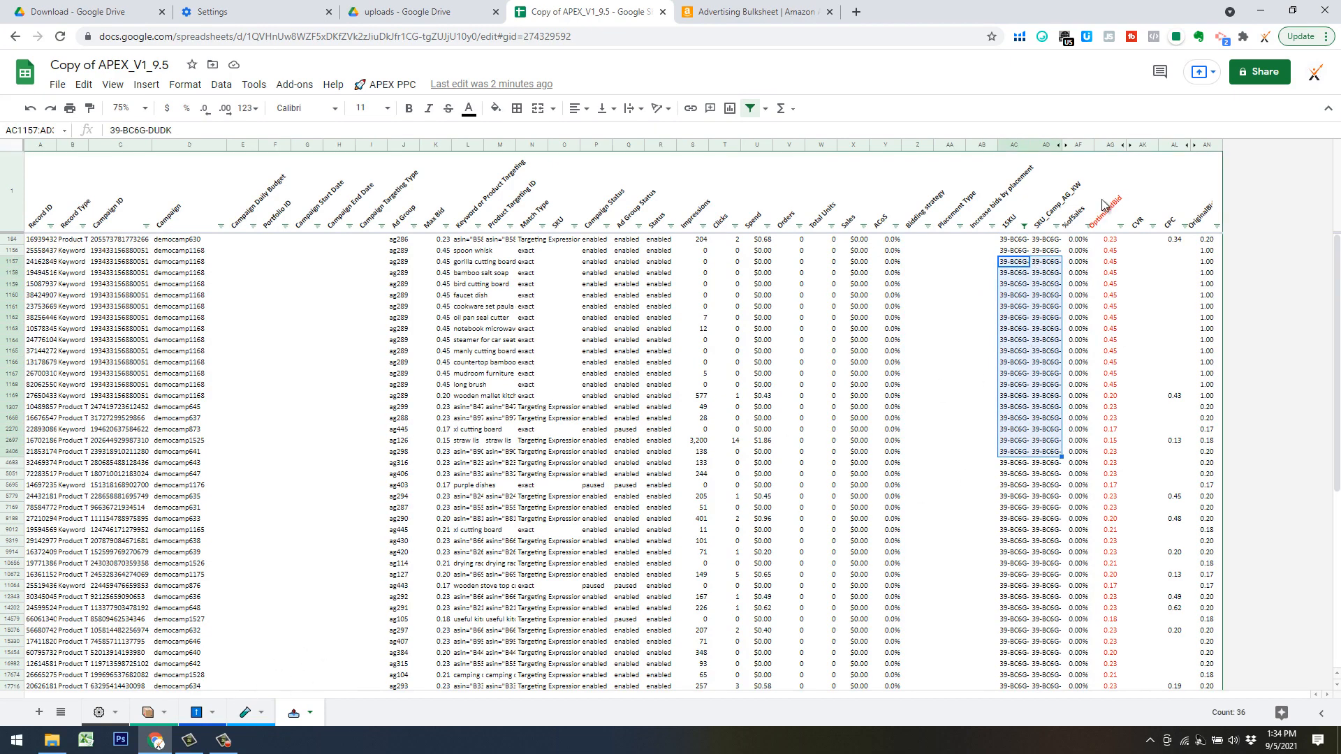
left_click(978, 329)
Step: Clear the SKU filter by running the Show All bulk filter on the bulk sheet
left_click(388, 84)
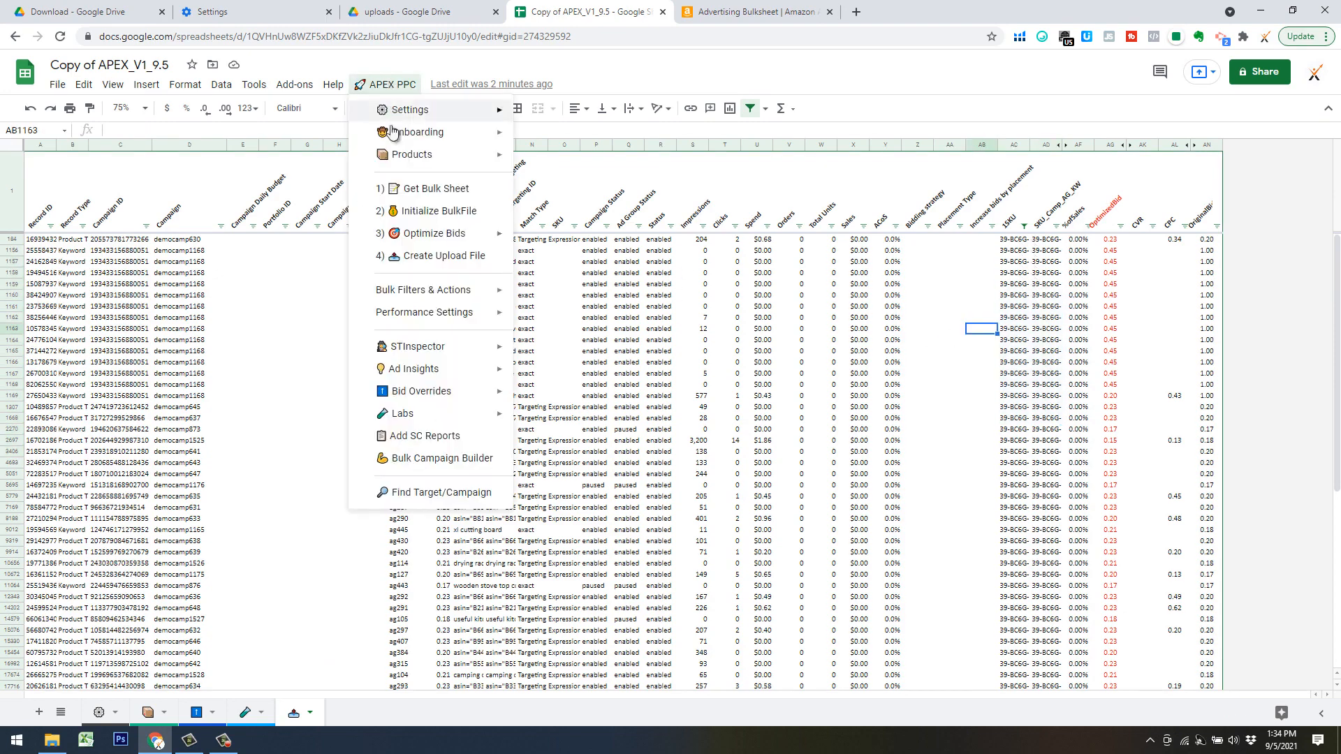
mouse_move(447, 290)
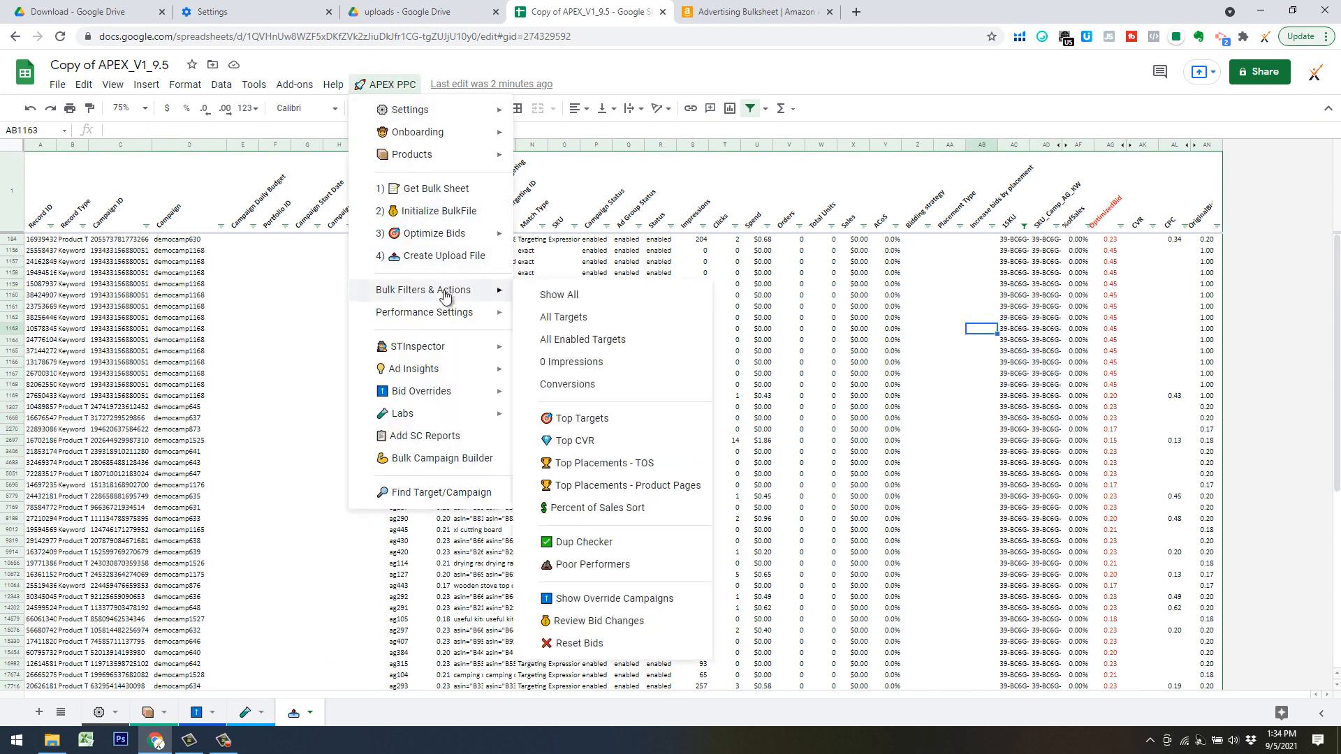
left_click(587, 302)
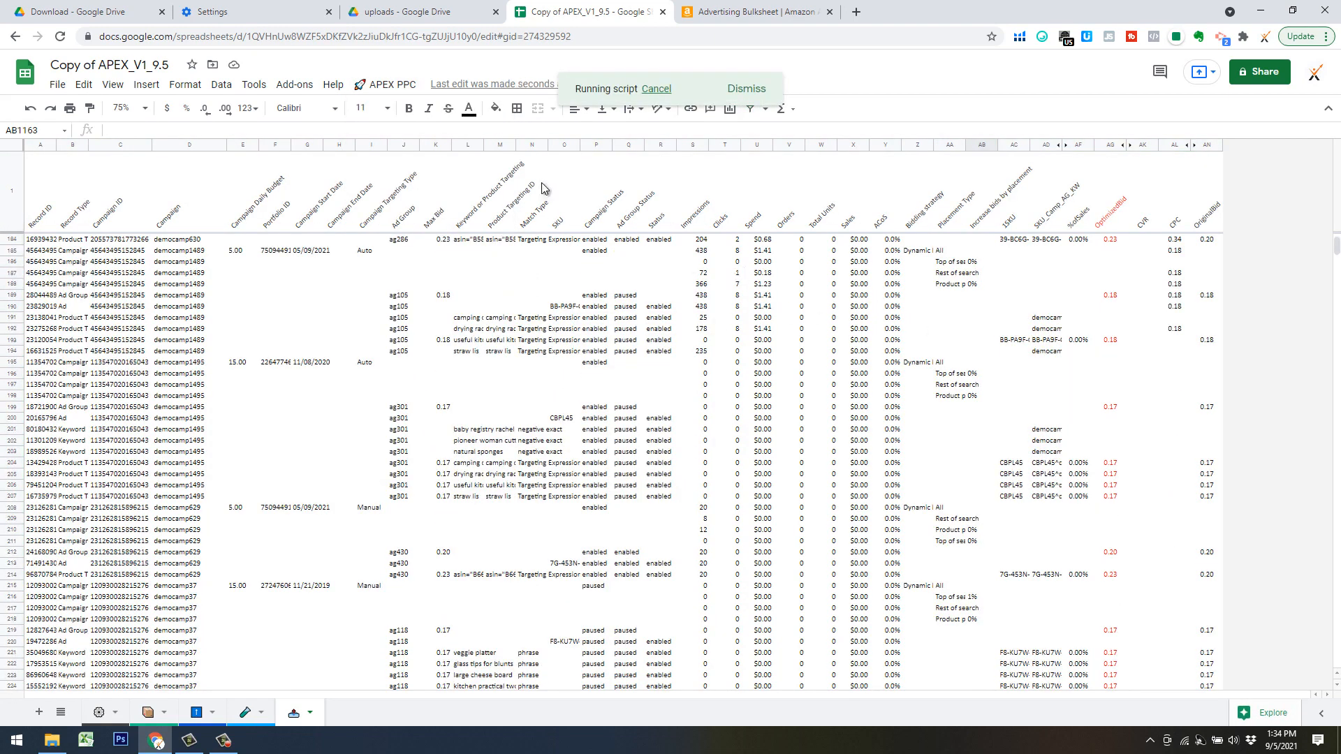
Step: Apply the Percent of Sales Sort bulk filter to the targets in the bulk sheet
left_click(393, 84)
mouse_move(472, 292)
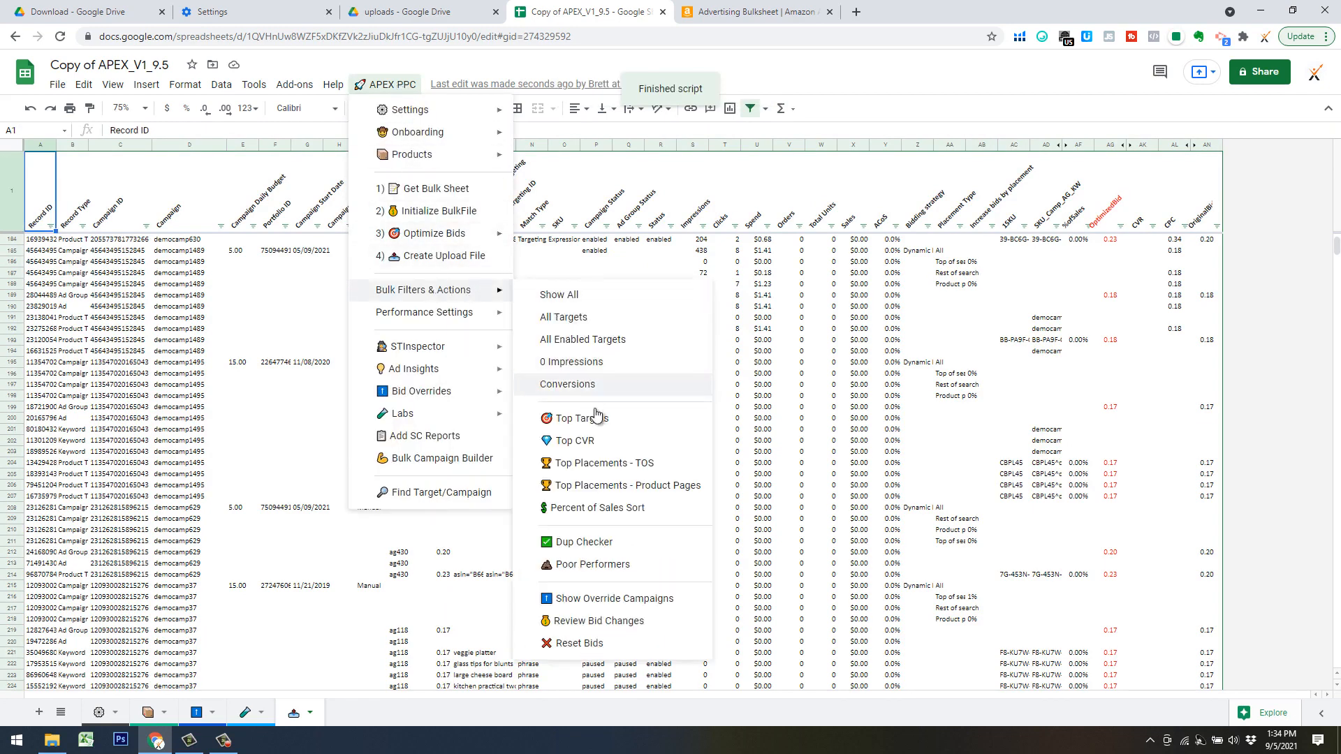
left_click(590, 510)
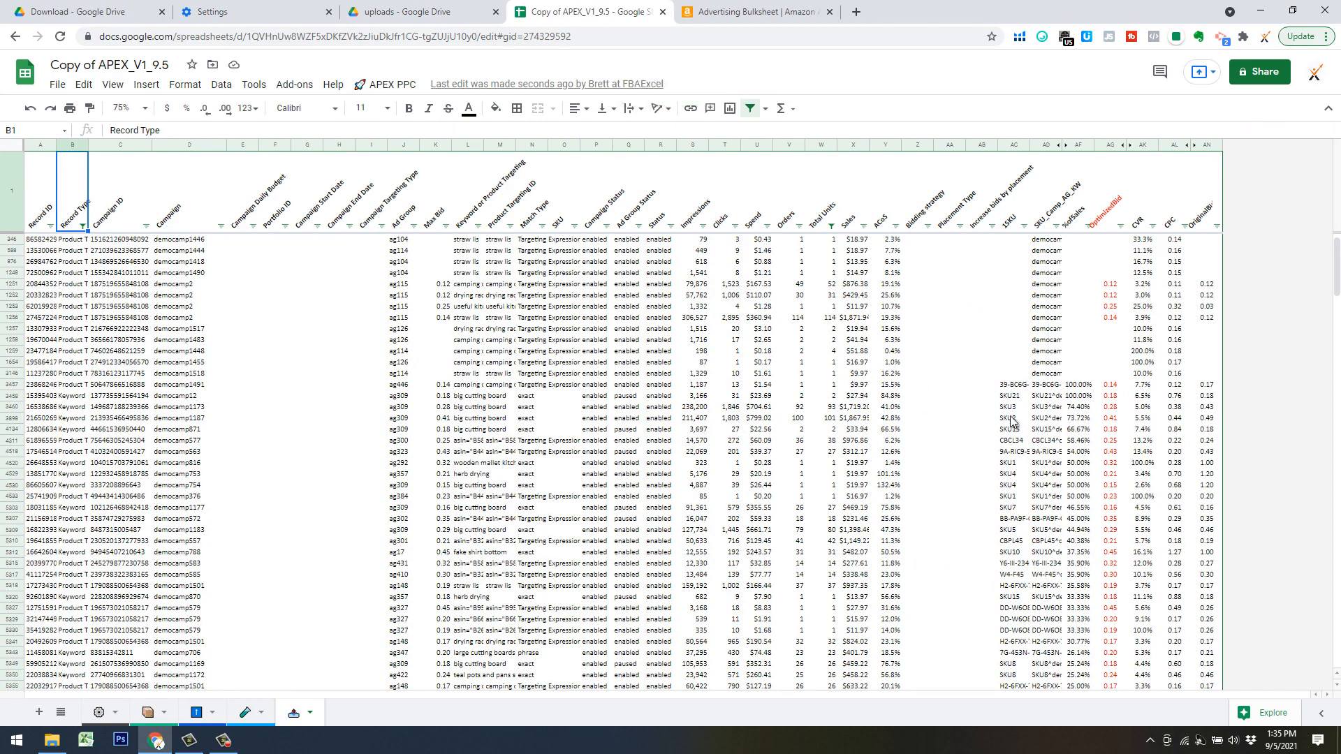
Step: Filter the 1SKU column to show only the targets for SKU 7G-453N-VB3N
left_click(1024, 225)
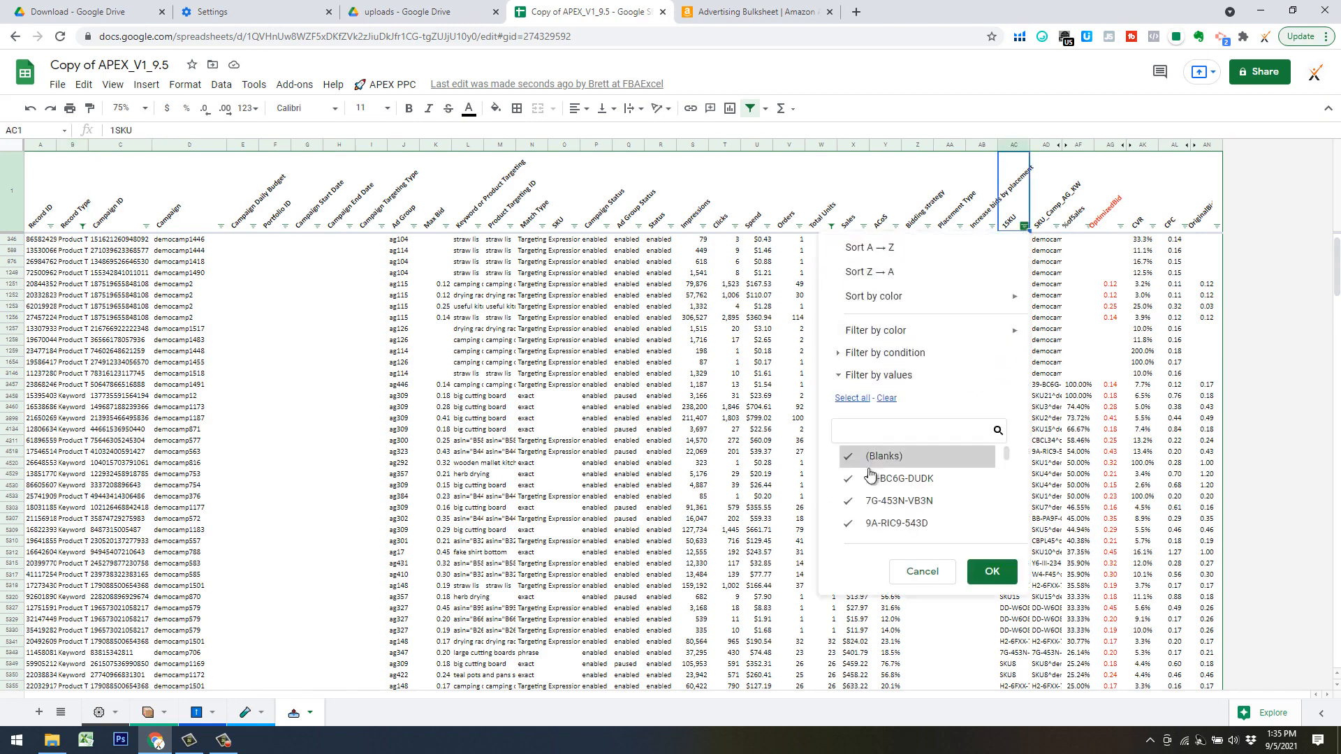
left_click(885, 398)
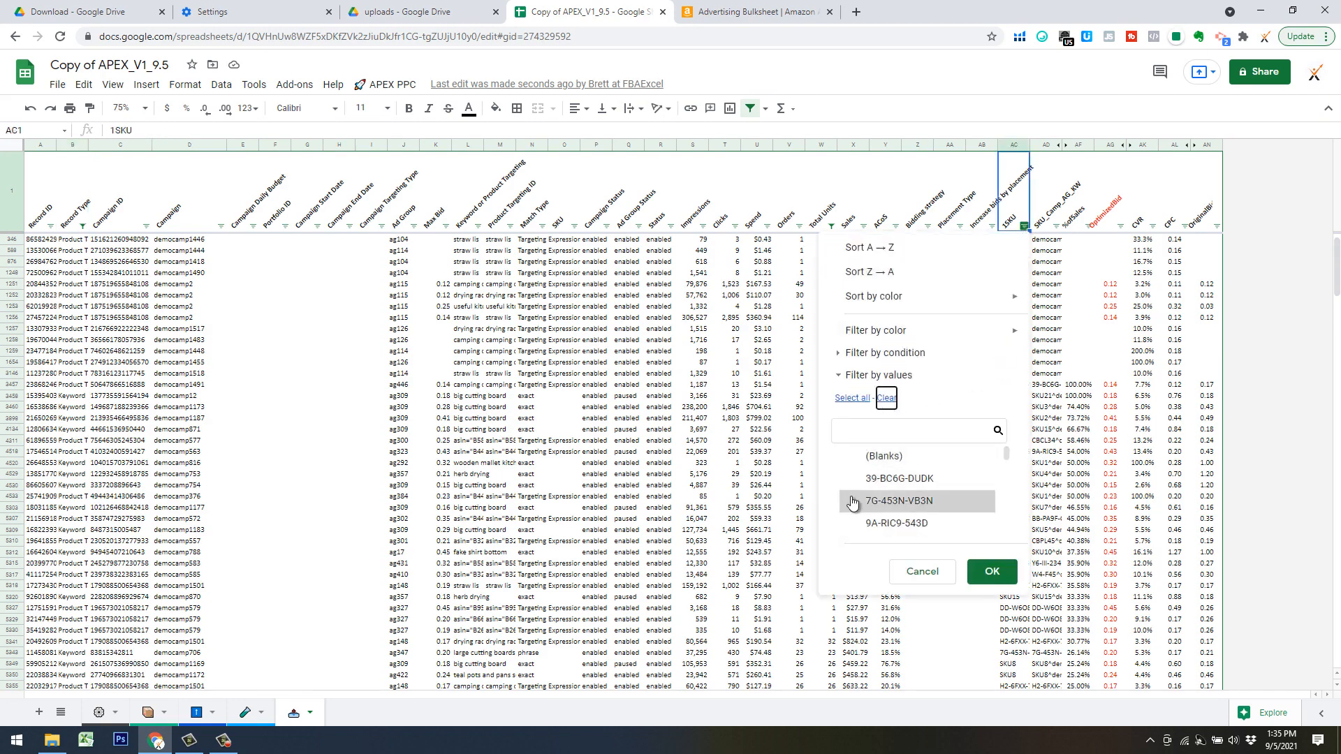
left_click(853, 502)
left_click(992, 571)
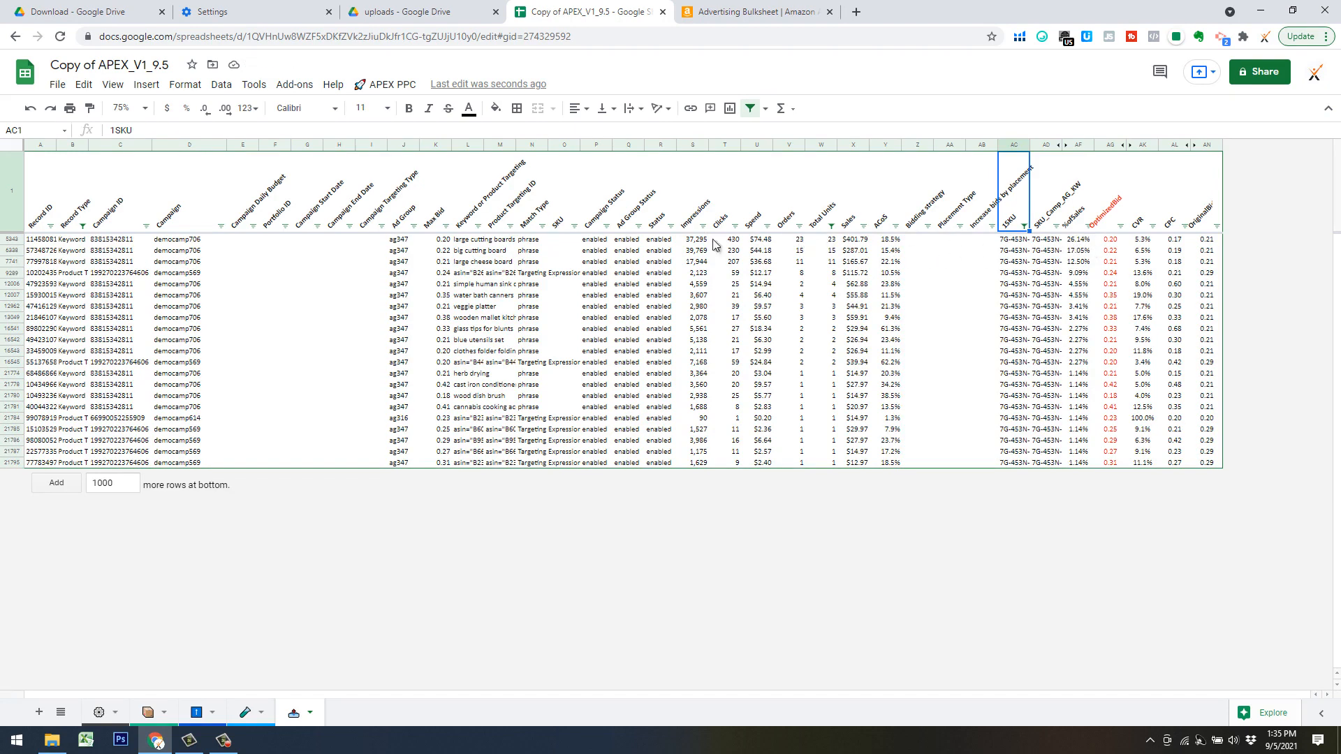
Step: Select the percent-of-sales values of all listed targets to check their combined share for the filtered SKU
left_click(477, 241)
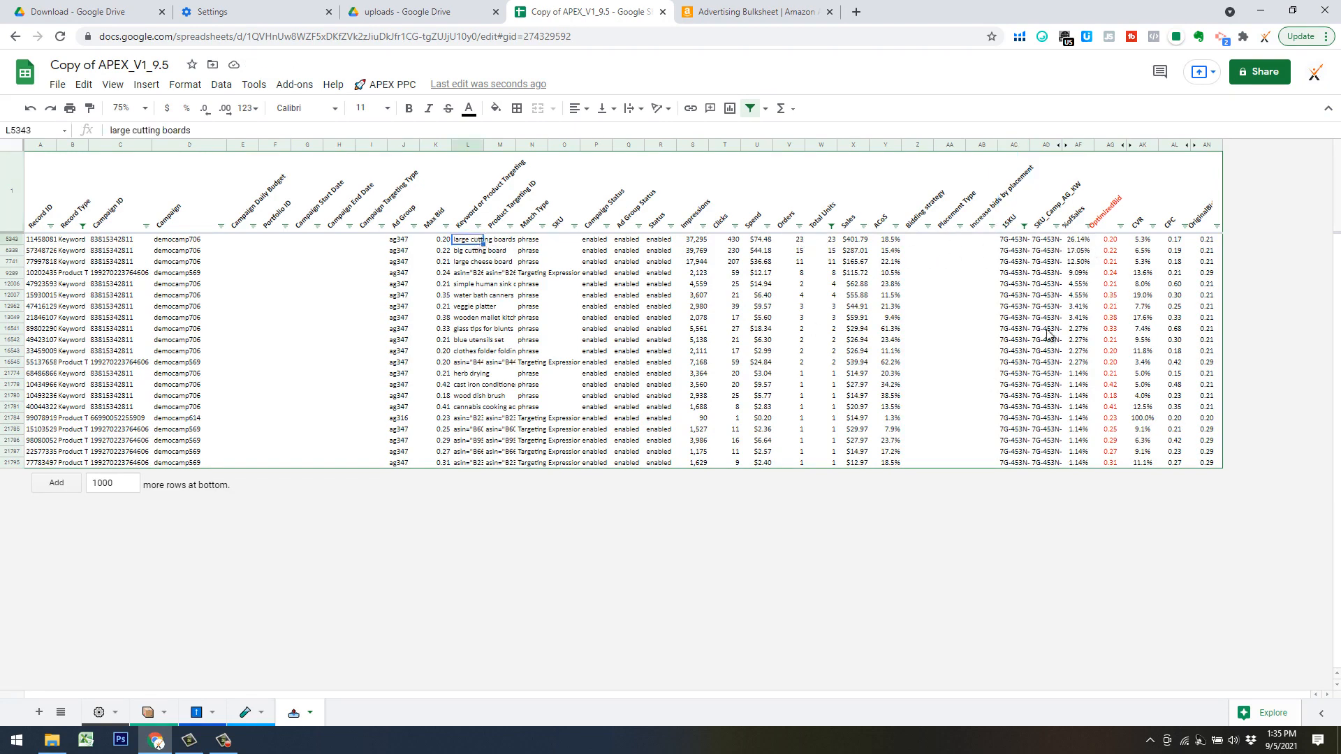
left_click(1078, 239)
left_click(1084, 463, "shift")
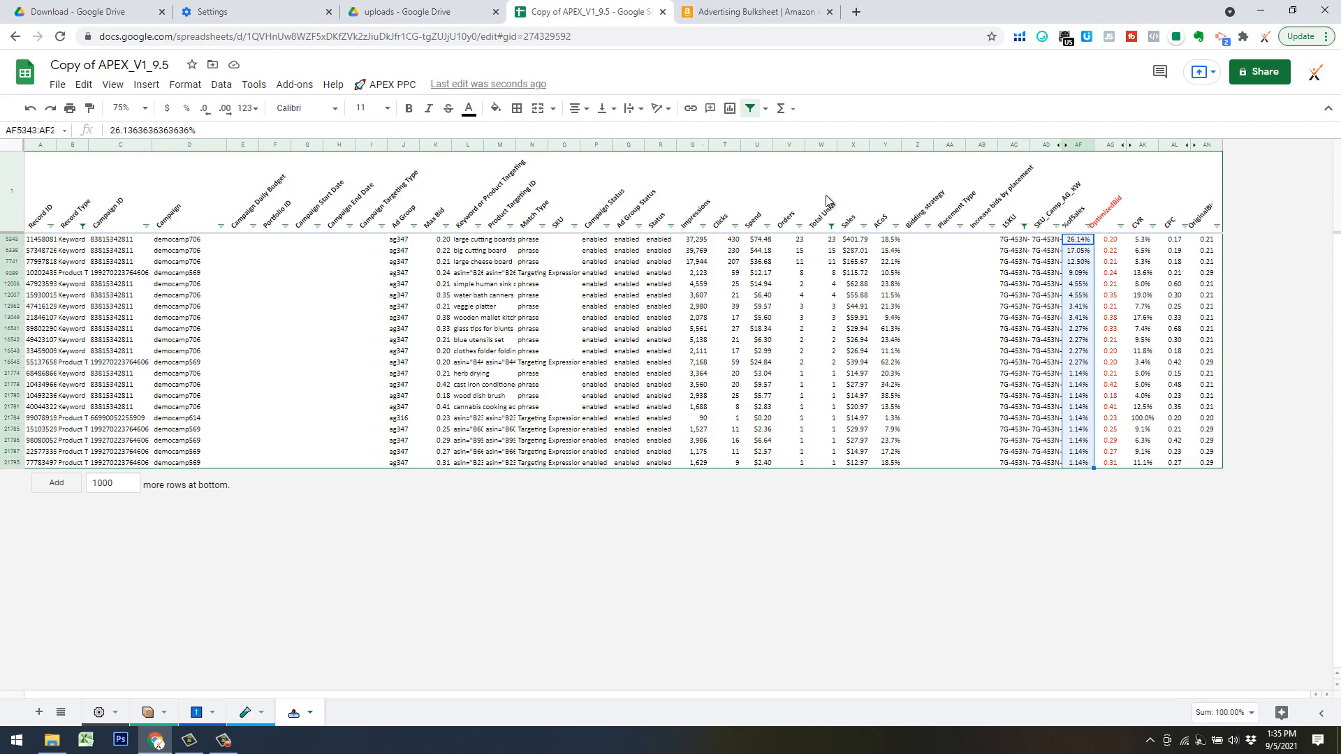
Step: Apply the Top CVR bulk filter to the bulk sheet and check the ACoS column
left_click(399, 85)
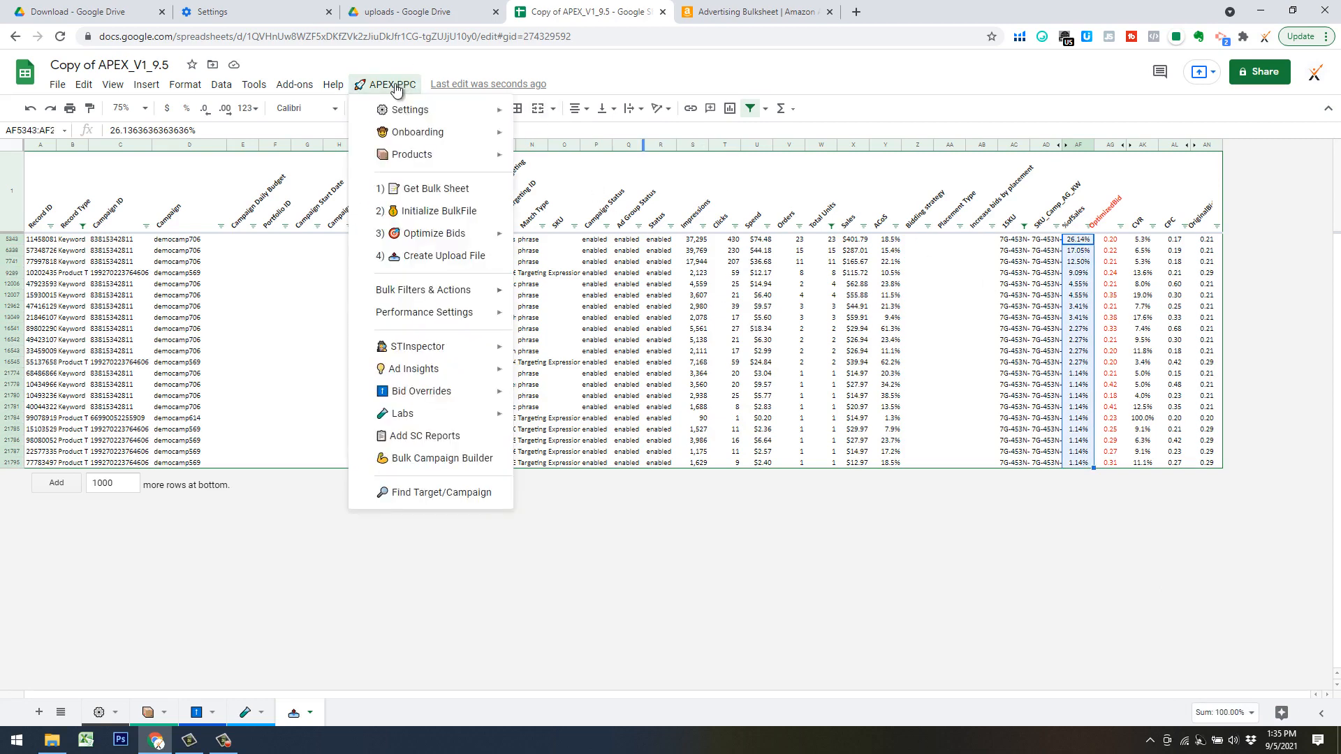
mouse_move(447, 291)
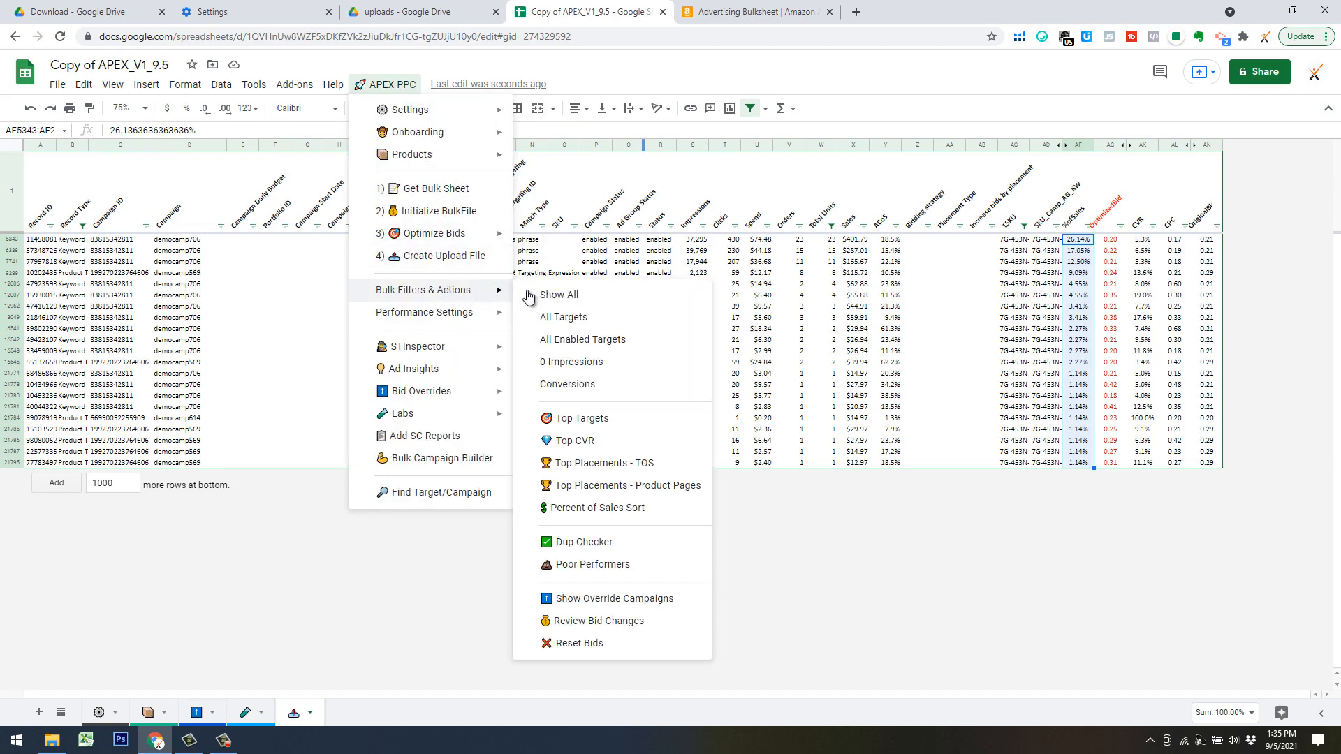
left_click(587, 442)
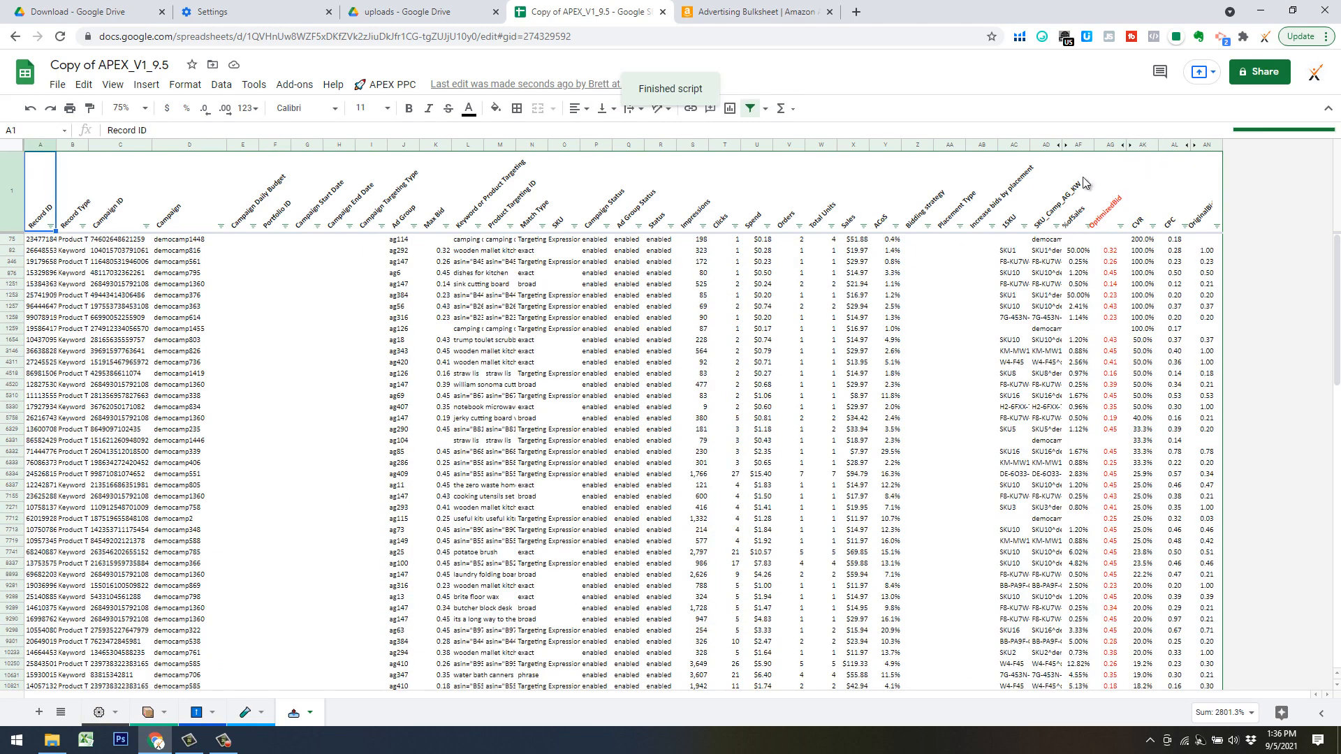
left_click(892, 221)
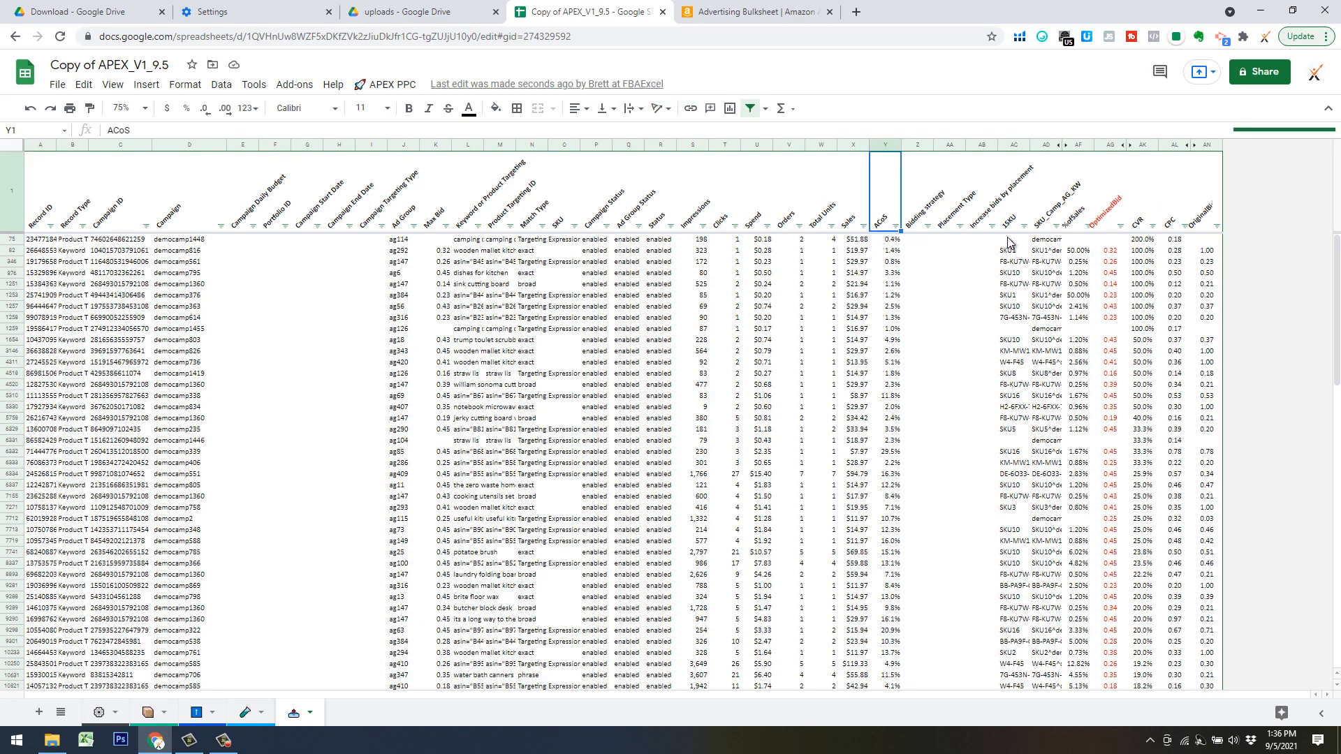
Step: Copy the 1SKU and SKU_Comp_AG_KW values of rows 82 to the 7G-453N target and paste them as values only into Bid Overrides from B20
left_click(1009, 250)
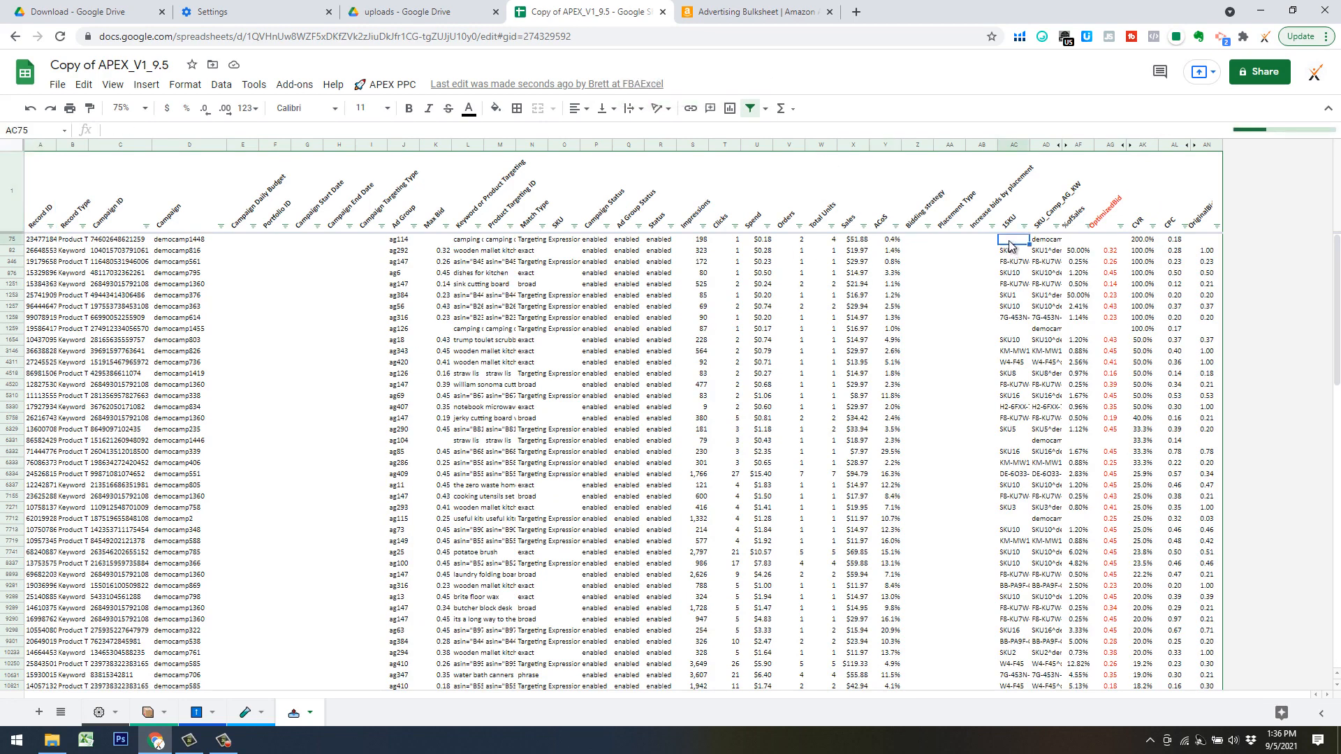
left_click(1046, 321, "shift")
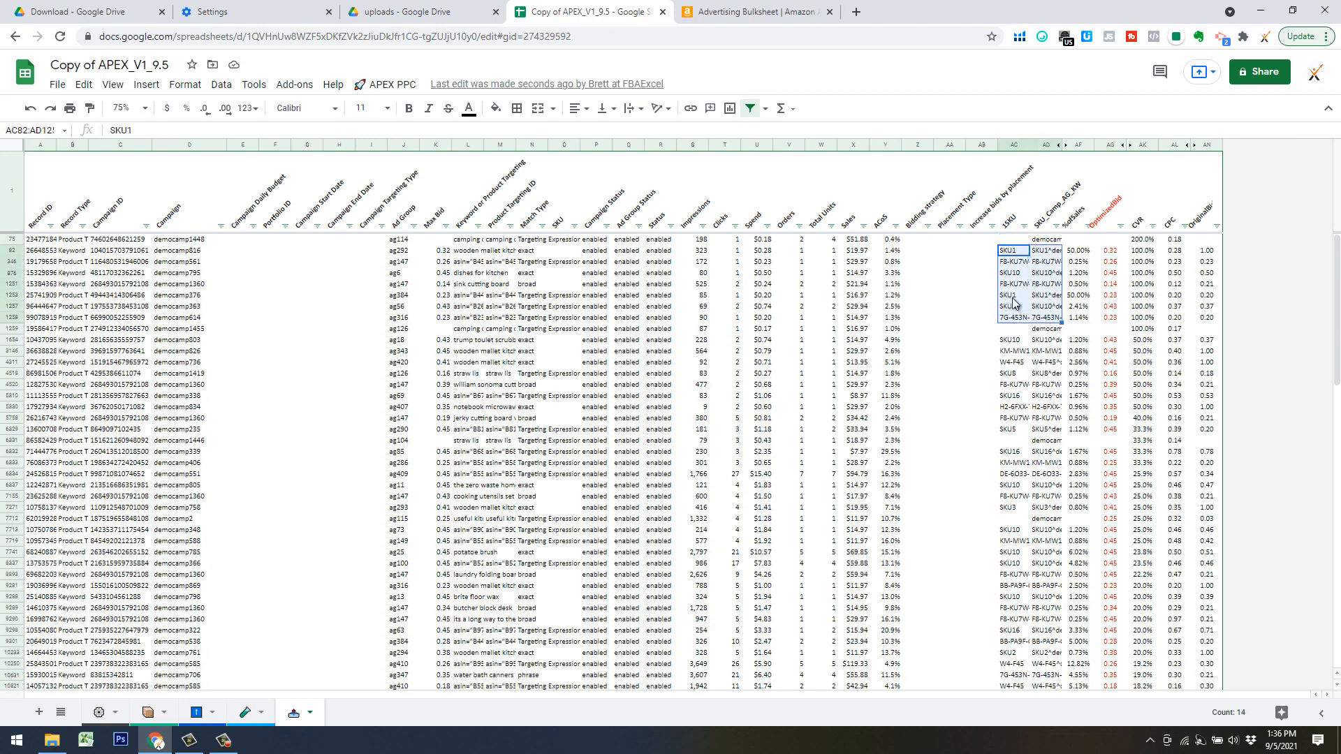
key("ctrl+c")
left_click(197, 712)
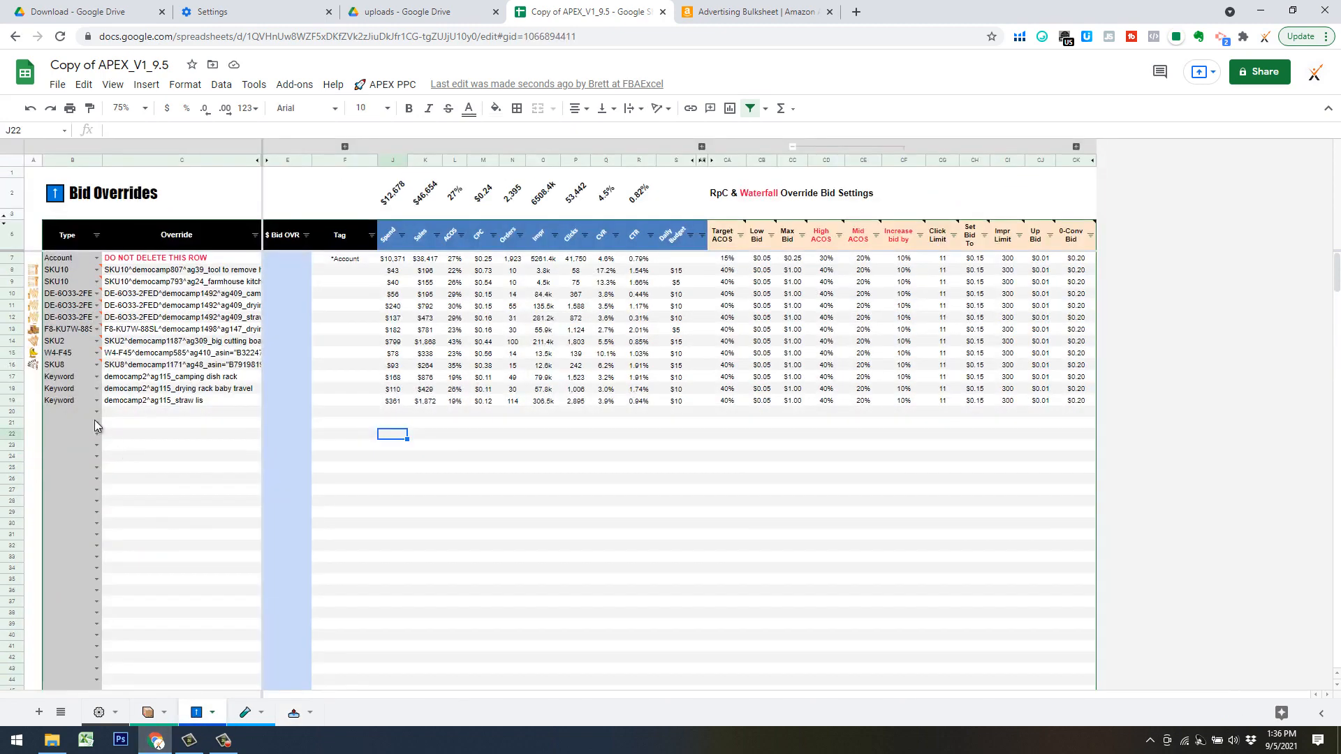
left_click(74, 413)
right_click(74, 414)
mouse_move(176, 293)
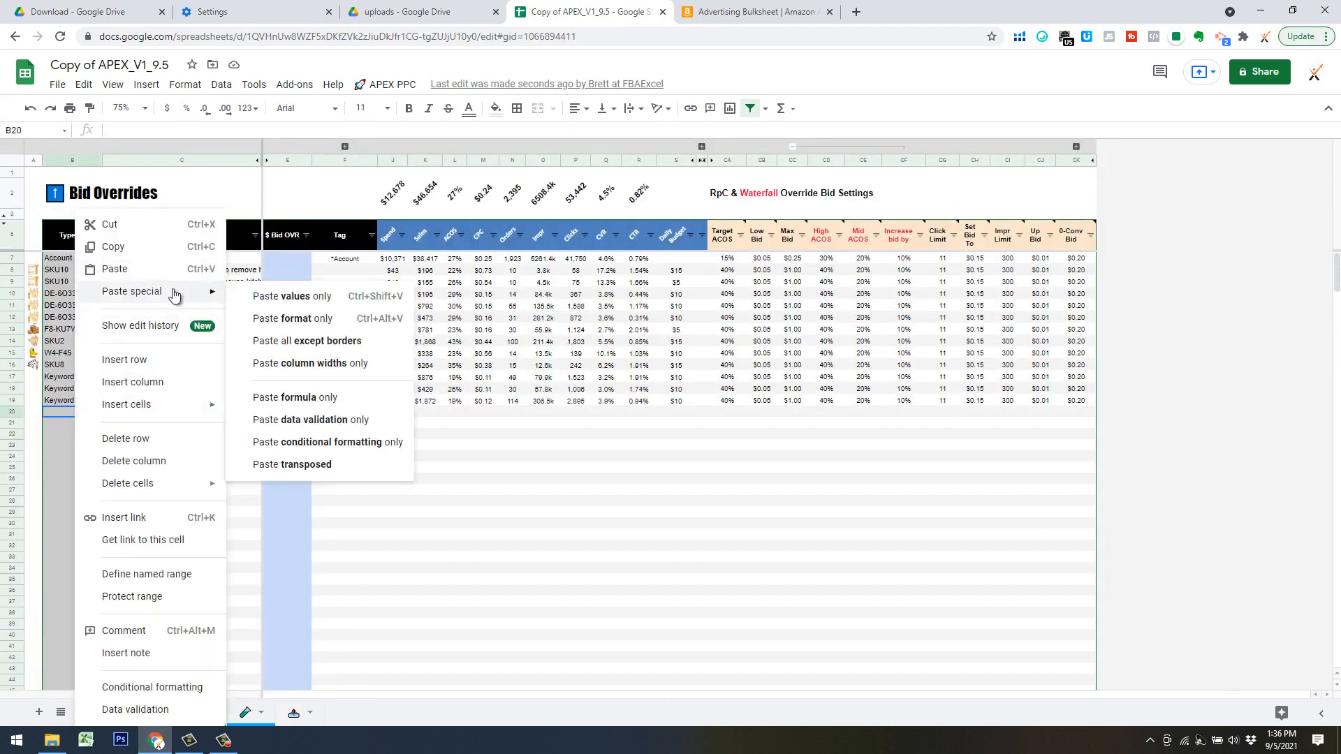
left_click(261, 305)
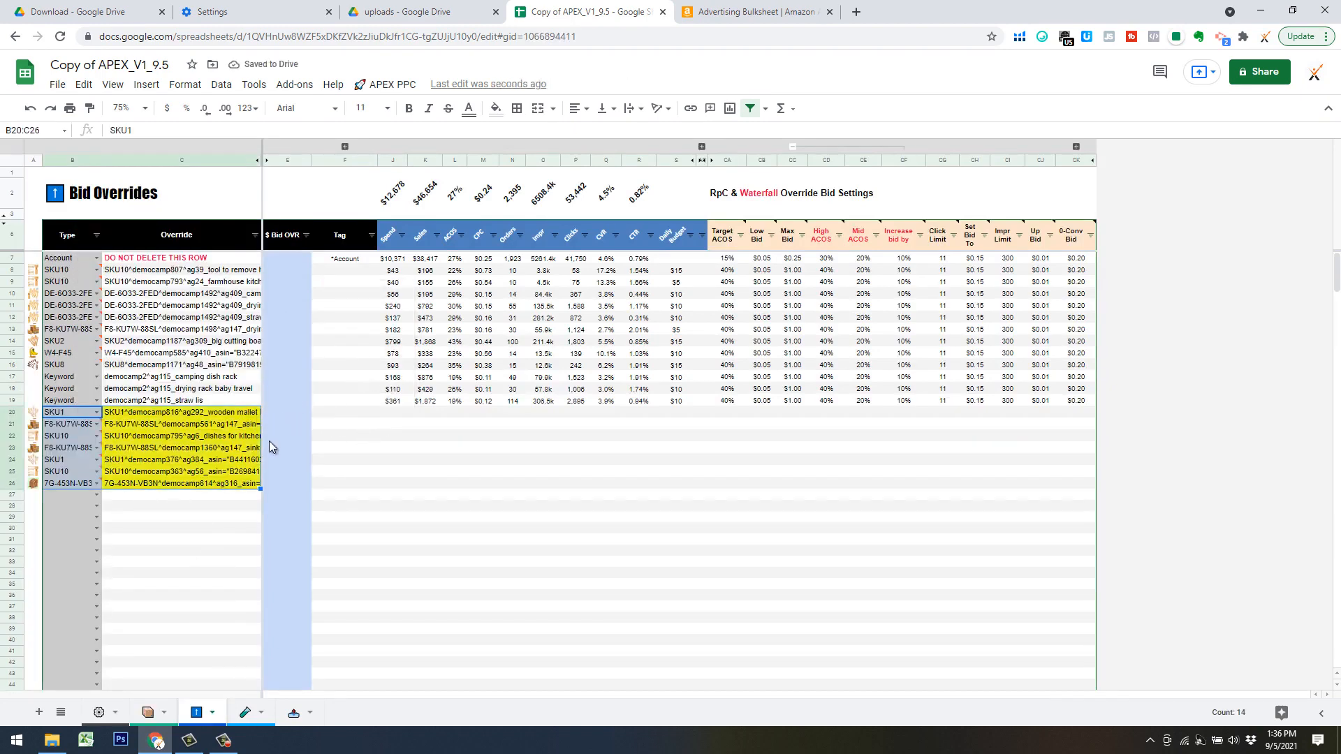
Step: Fill the RpC & Waterfall override bid settings of row 19 down through row 26 for the new overrides
left_click_drag(727, 402, 1098, 466)
left_click_drag(966, 463, 964, 463)
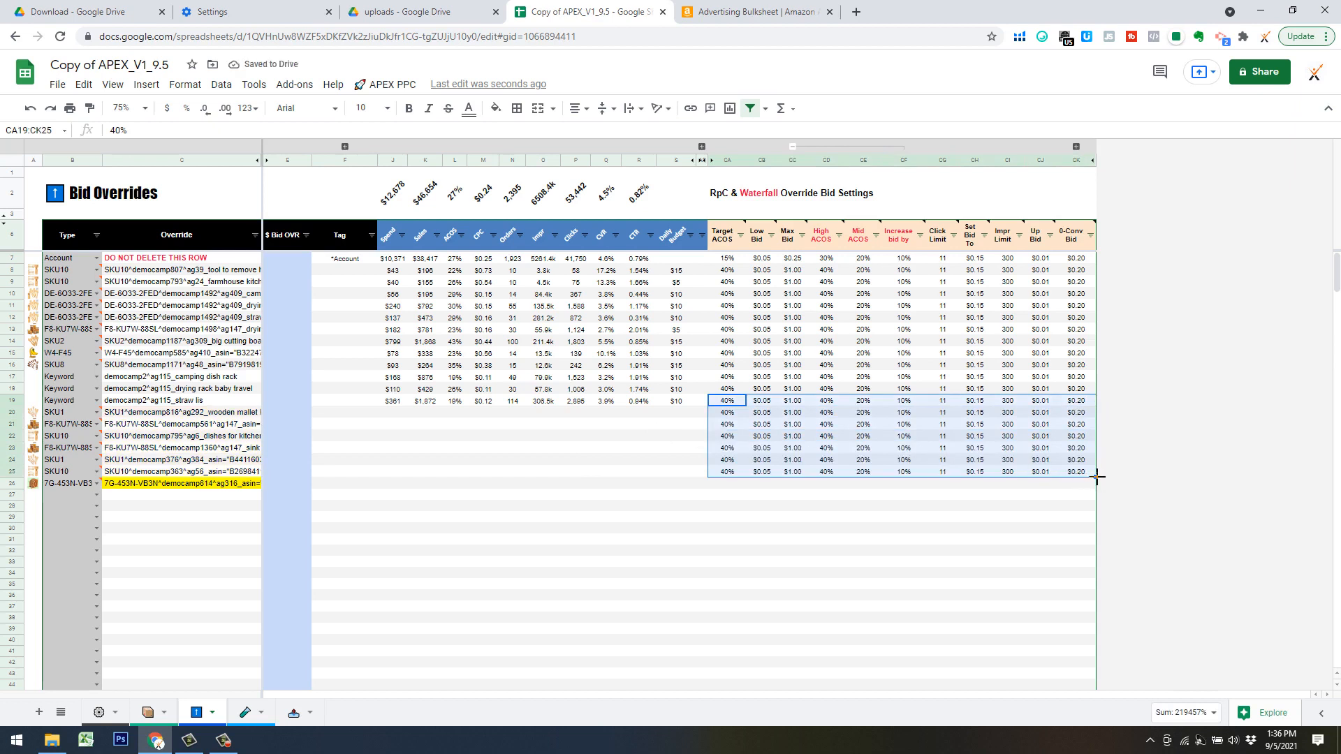
left_click_drag(1098, 483, 908, 502)
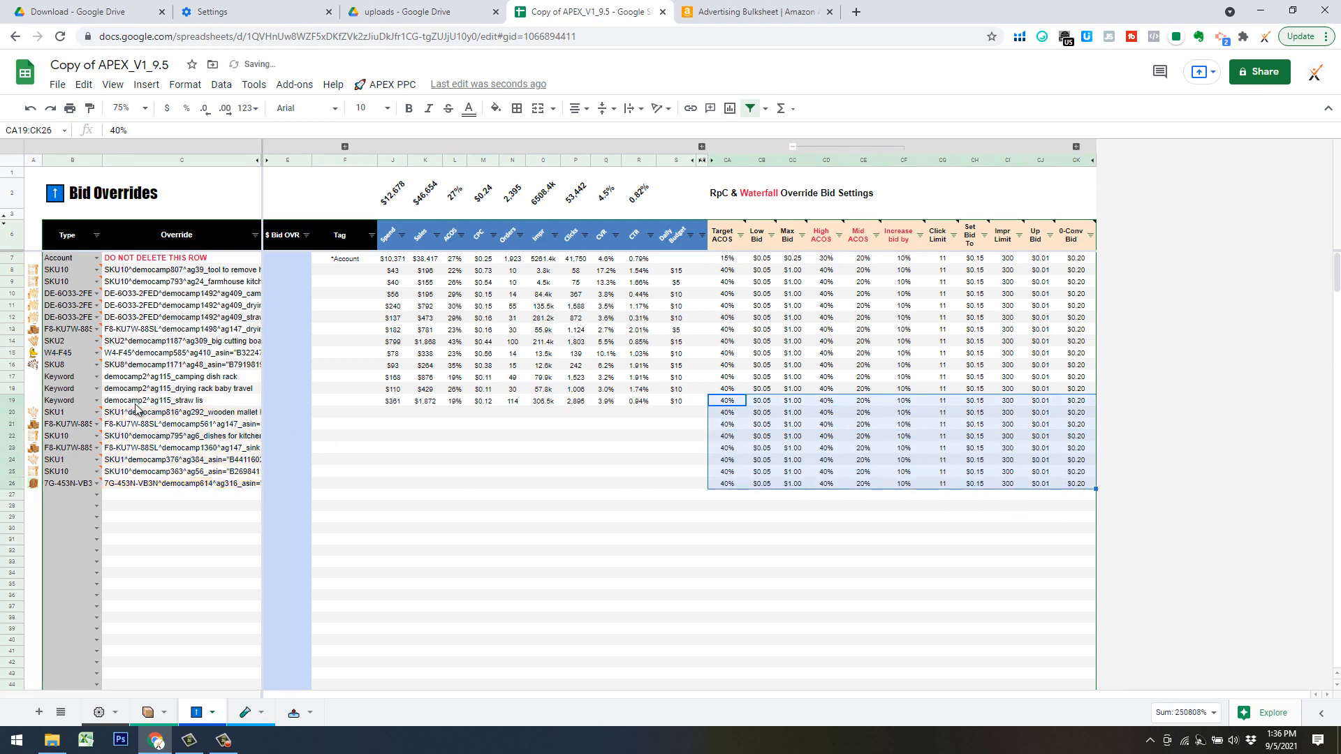
Step: Tag the override in row 20 as "Top CVR >8%" and check the Top CVR threshold on the Settings sheet
left_click(320, 417)
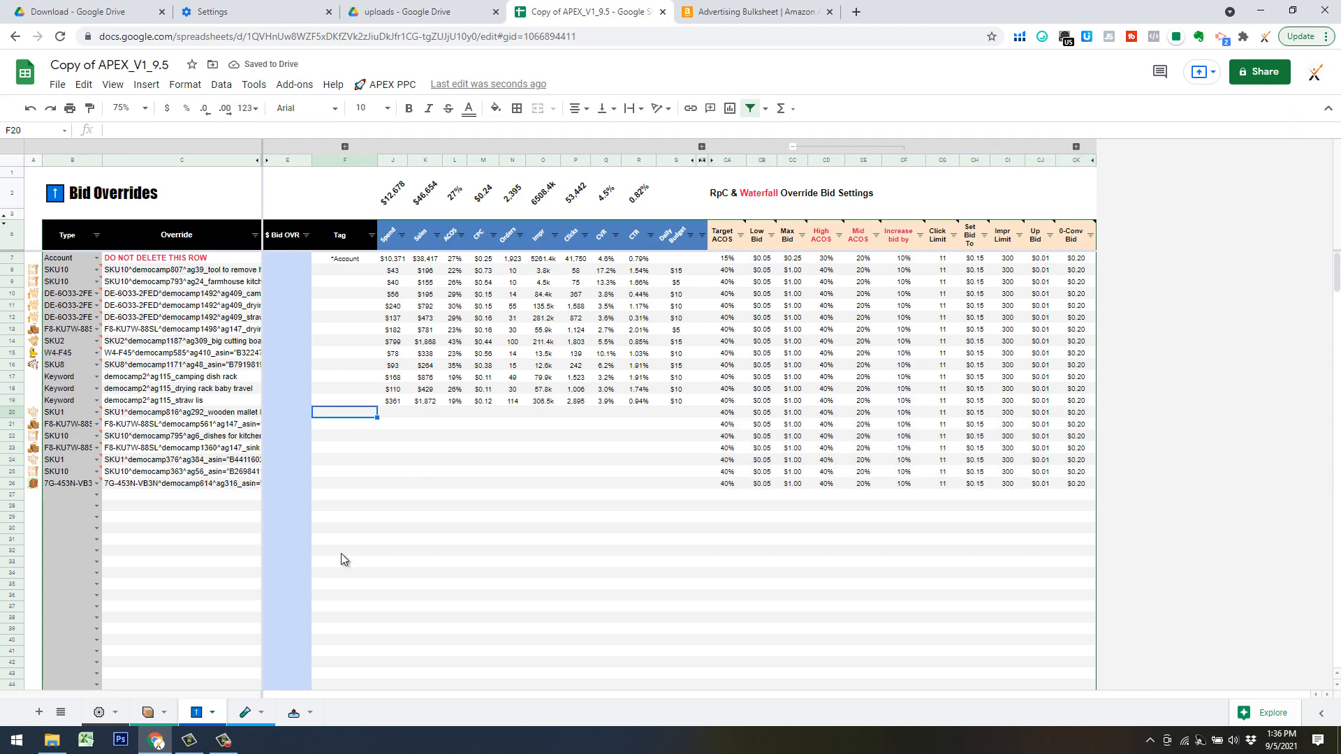
type("Top CVR")
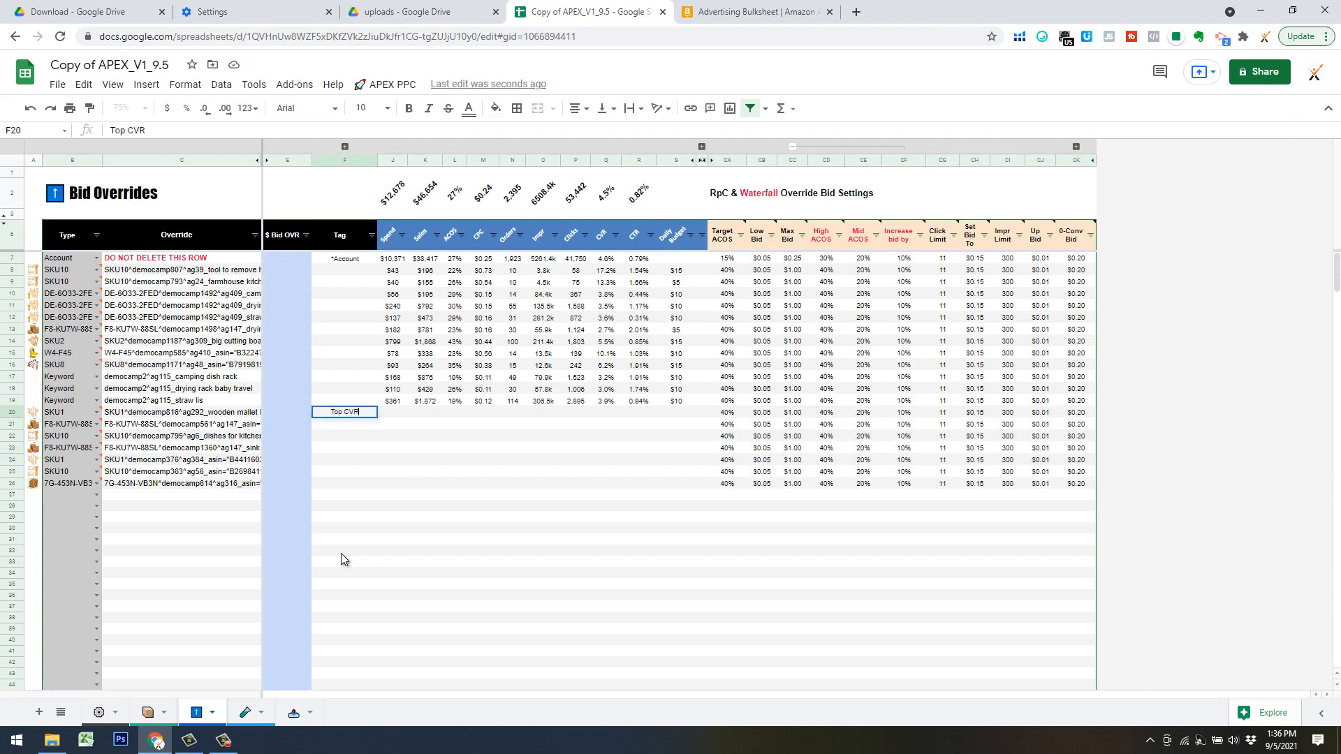
type(" >8%")
key("Return")
left_click(99, 712)
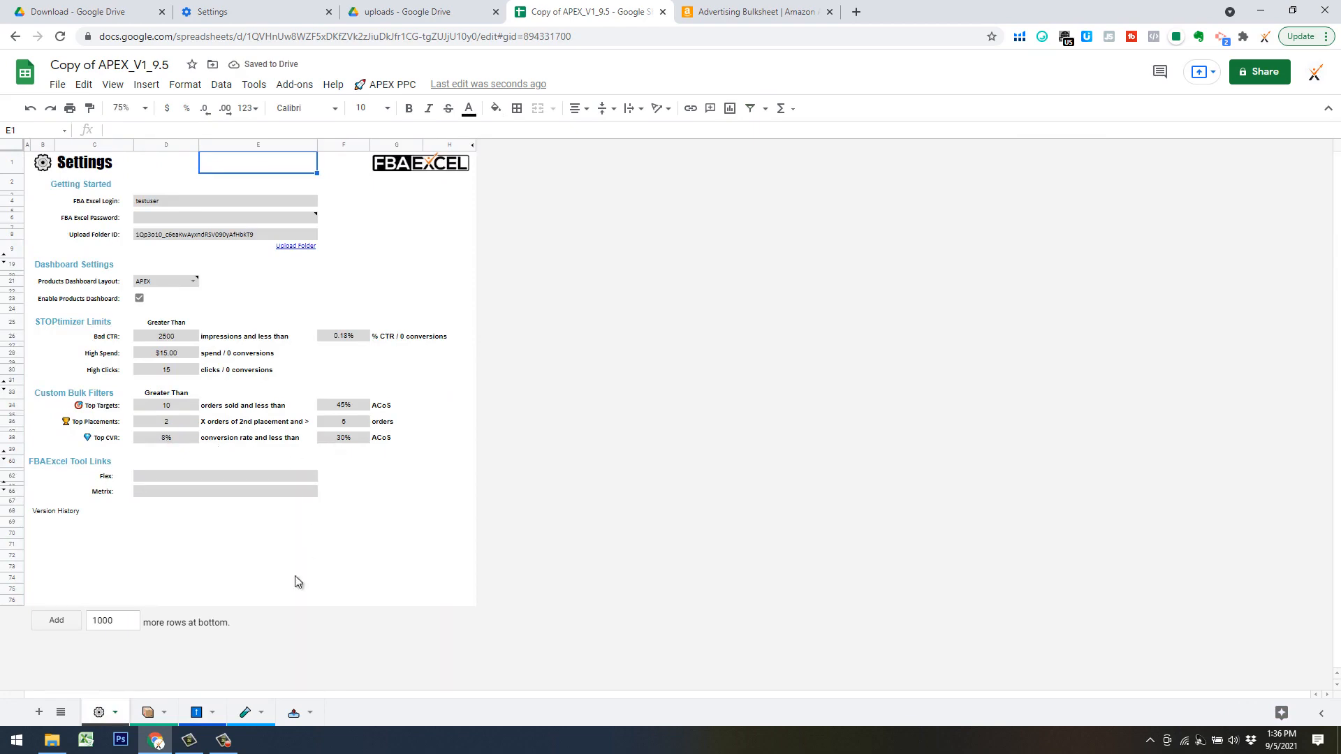
left_click(197, 714)
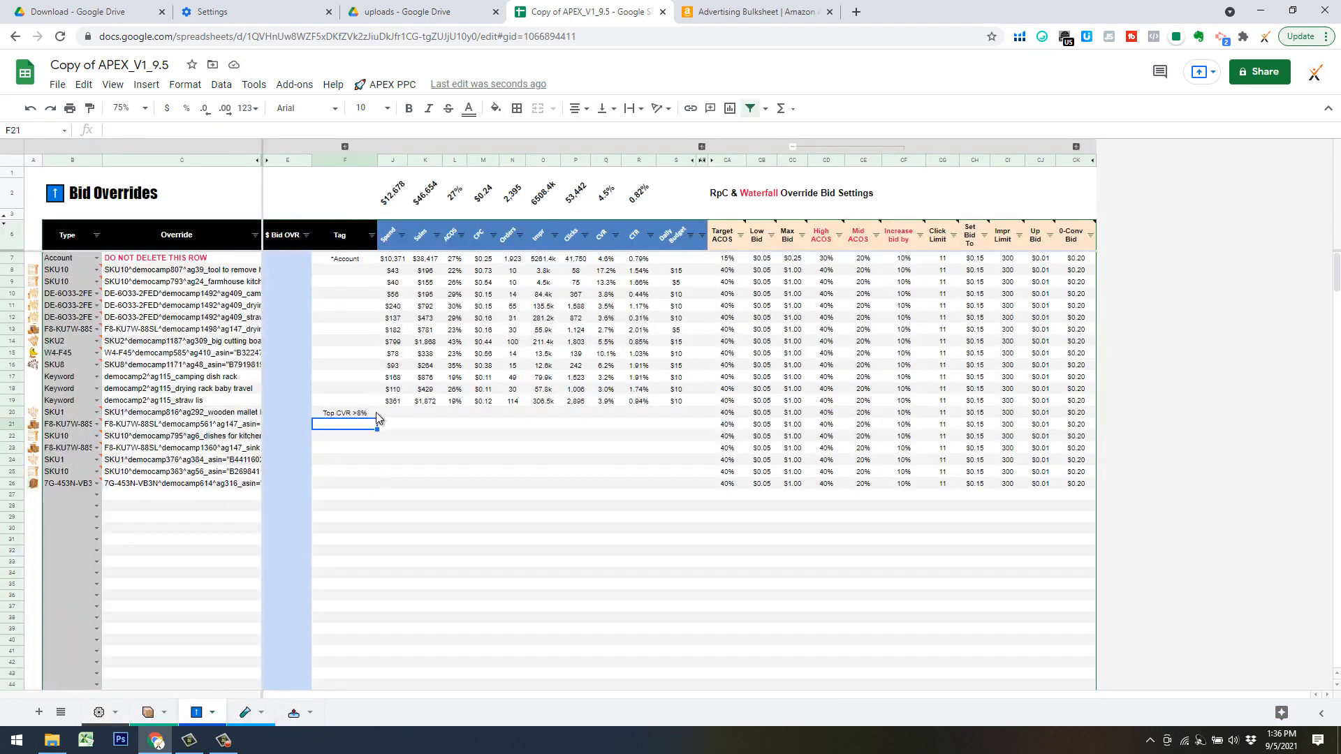
Step: Fill the "Top CVR >8%" tag from row 20 down through row 26
left_click(375, 415)
left_click_drag(374, 448, 373, 482)
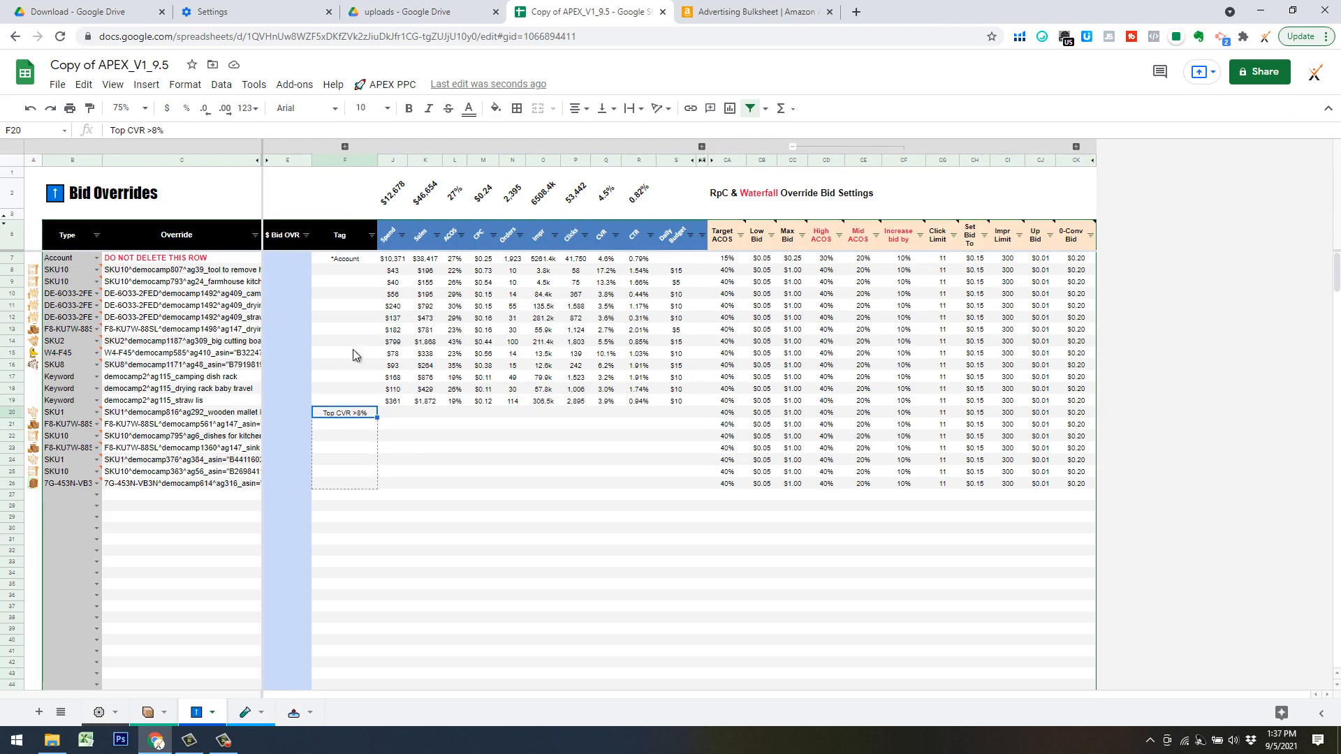
left_click_drag(354, 349, 355, 341)
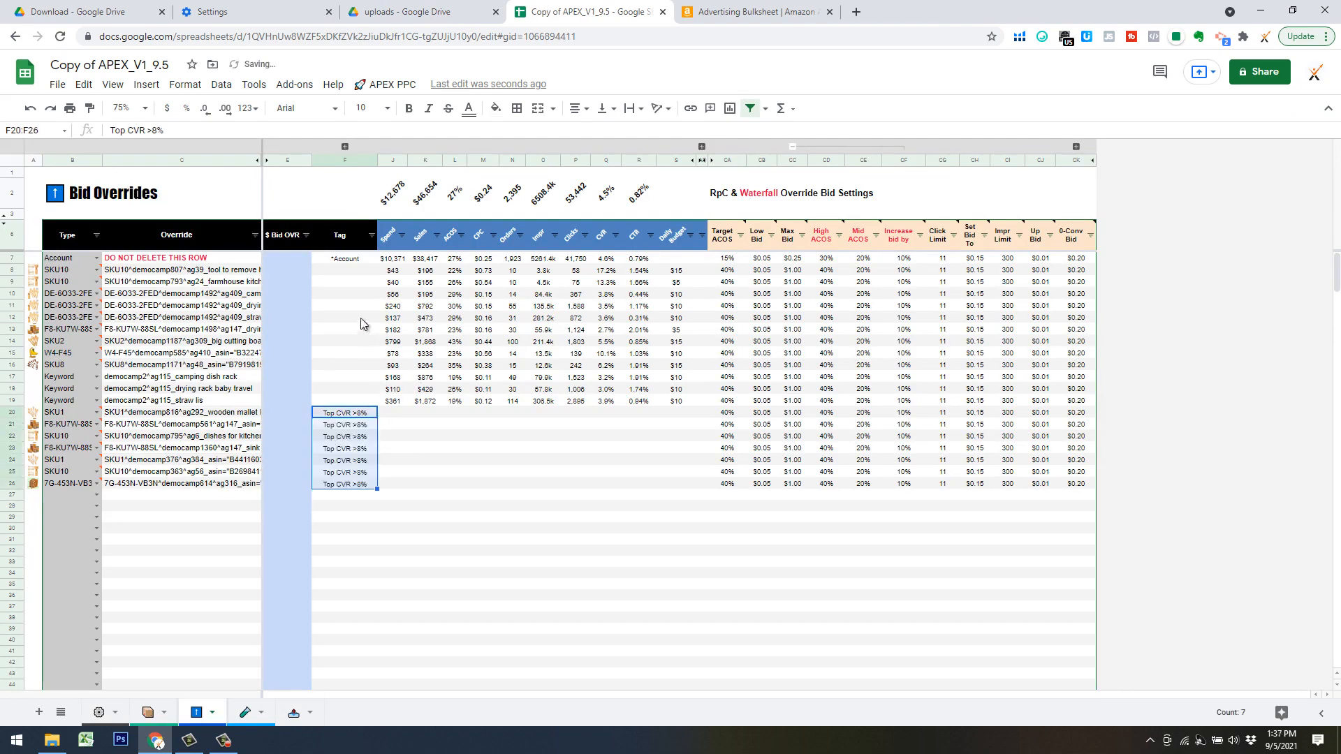
Step: Sync the metrics of the bid overrides
left_click(361, 90)
mouse_move(492, 393)
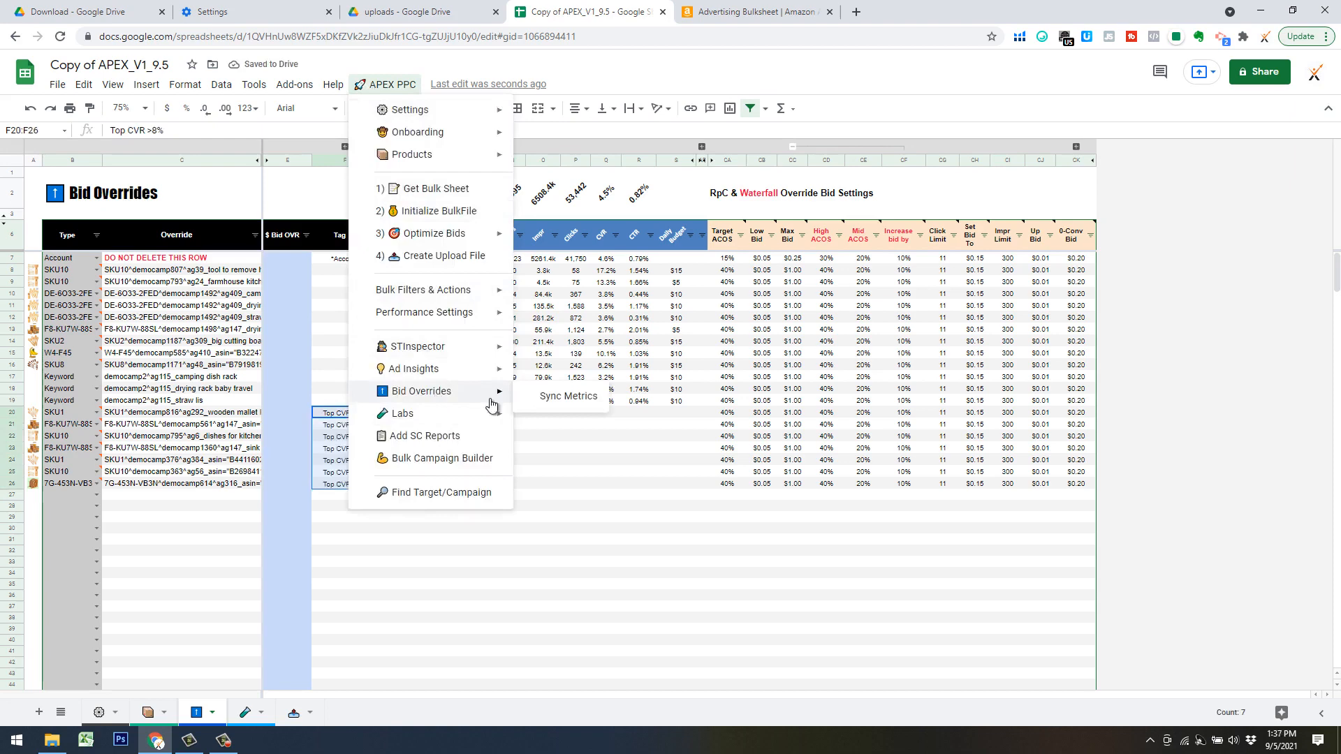
left_click(589, 398)
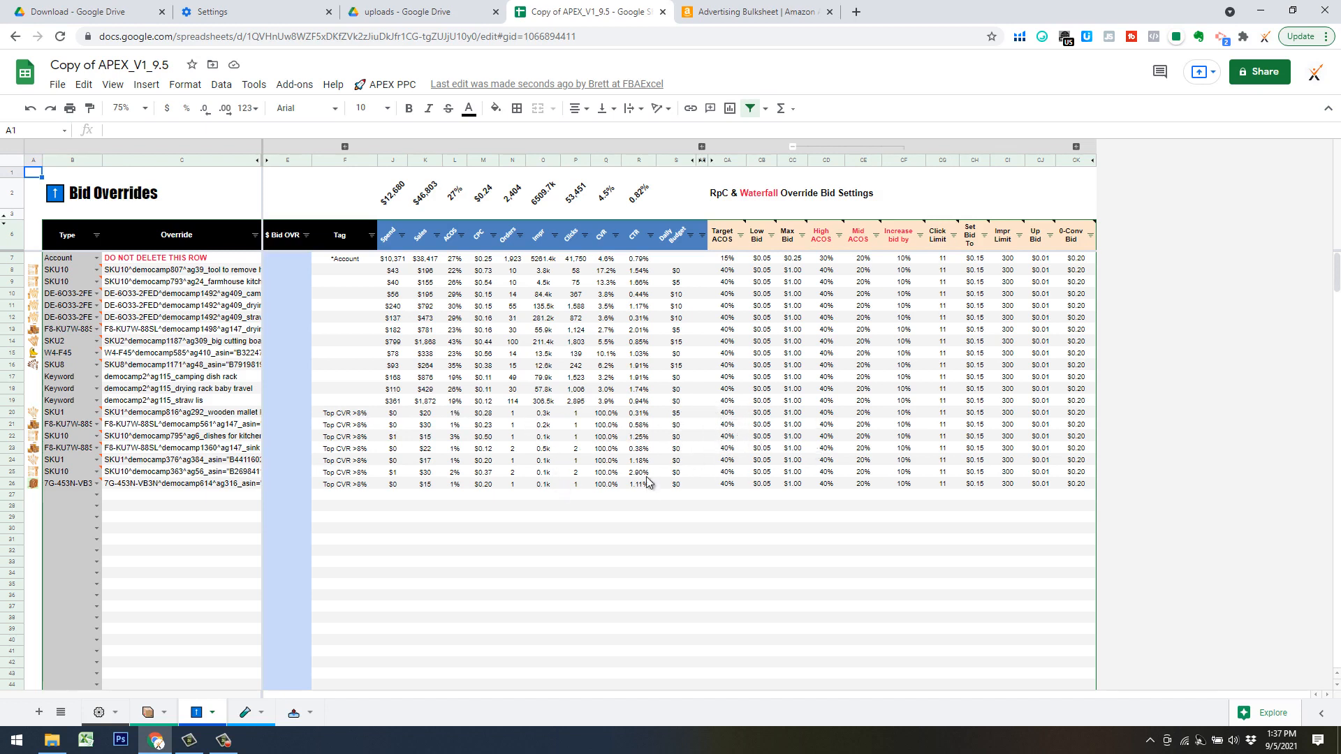
Step: Return to the bulk sheet and apply the Top Placements - TOS bulk filter
left_click(294, 718)
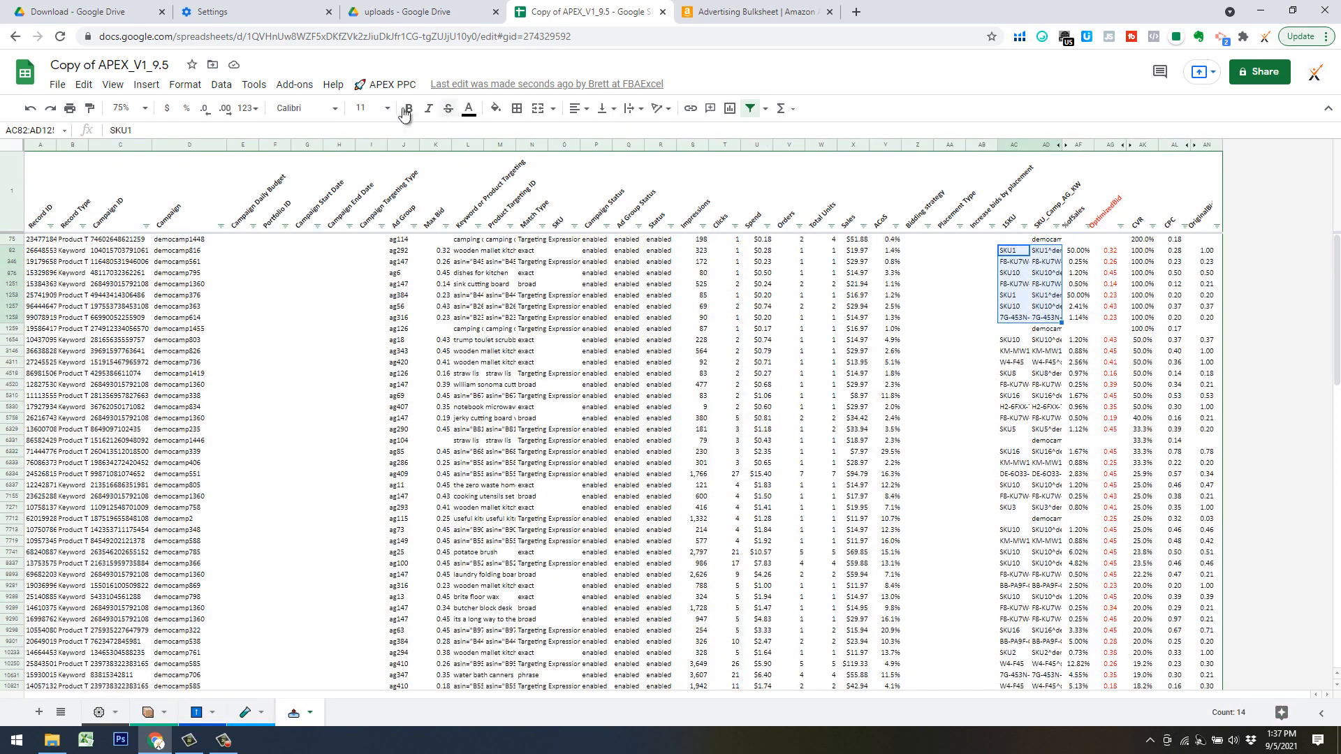
left_click(386, 84)
mouse_move(419, 290)
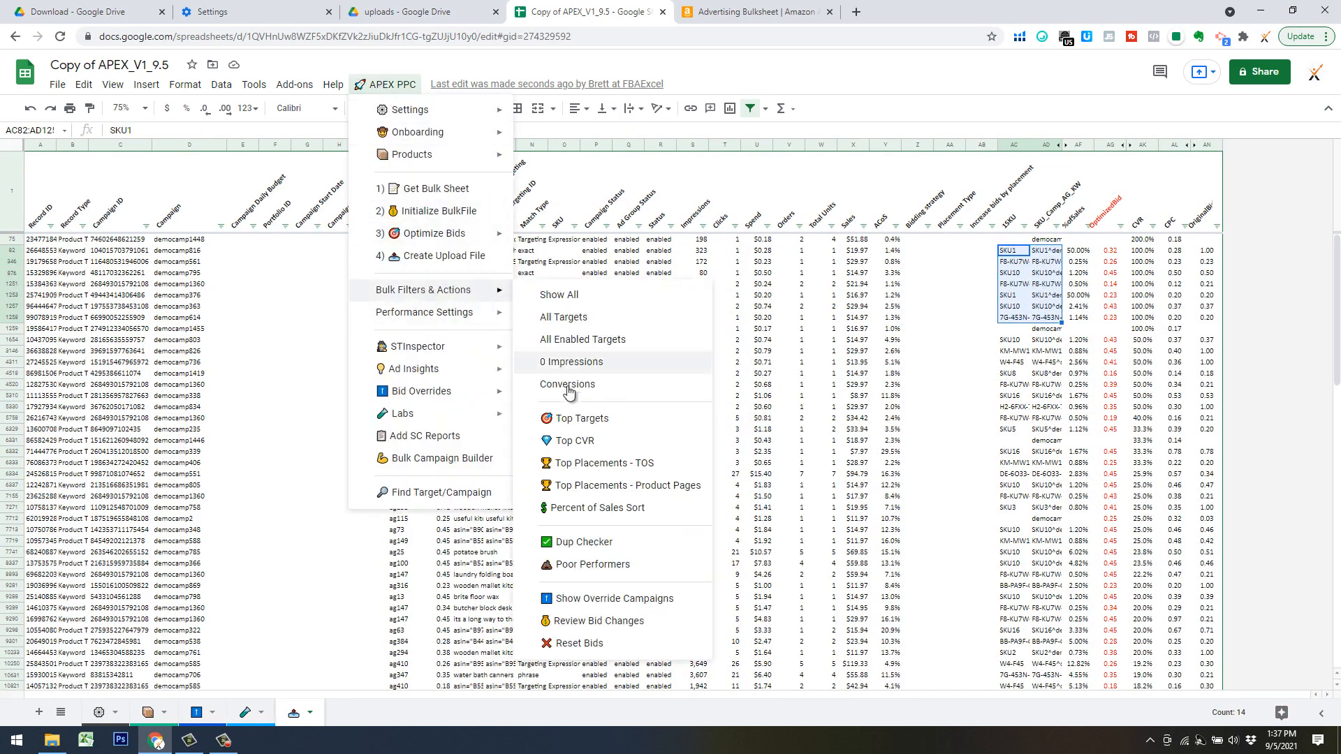
left_click(603, 466)
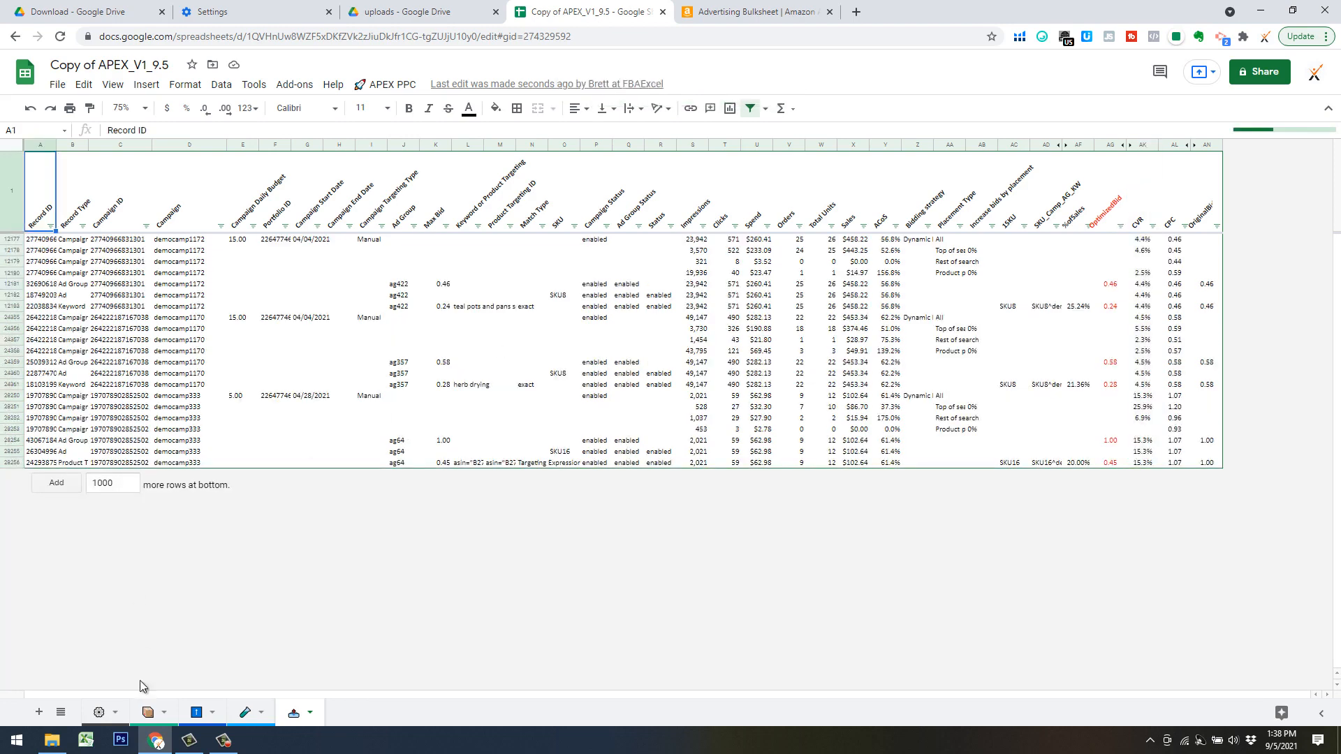
Step: Check the Top Placements thresholds on the Settings sheet, and return to the filtered placements' total units in the bulk sheet
left_click(100, 713)
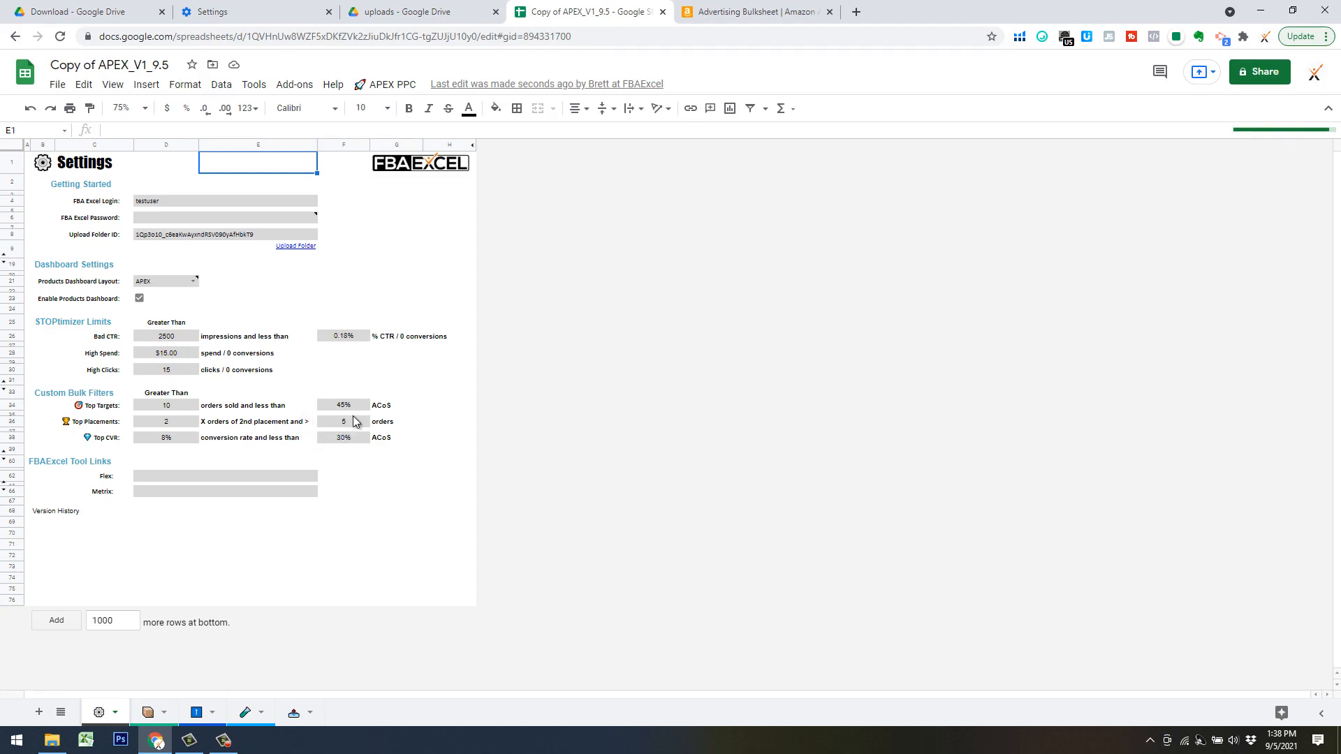
left_click(295, 712)
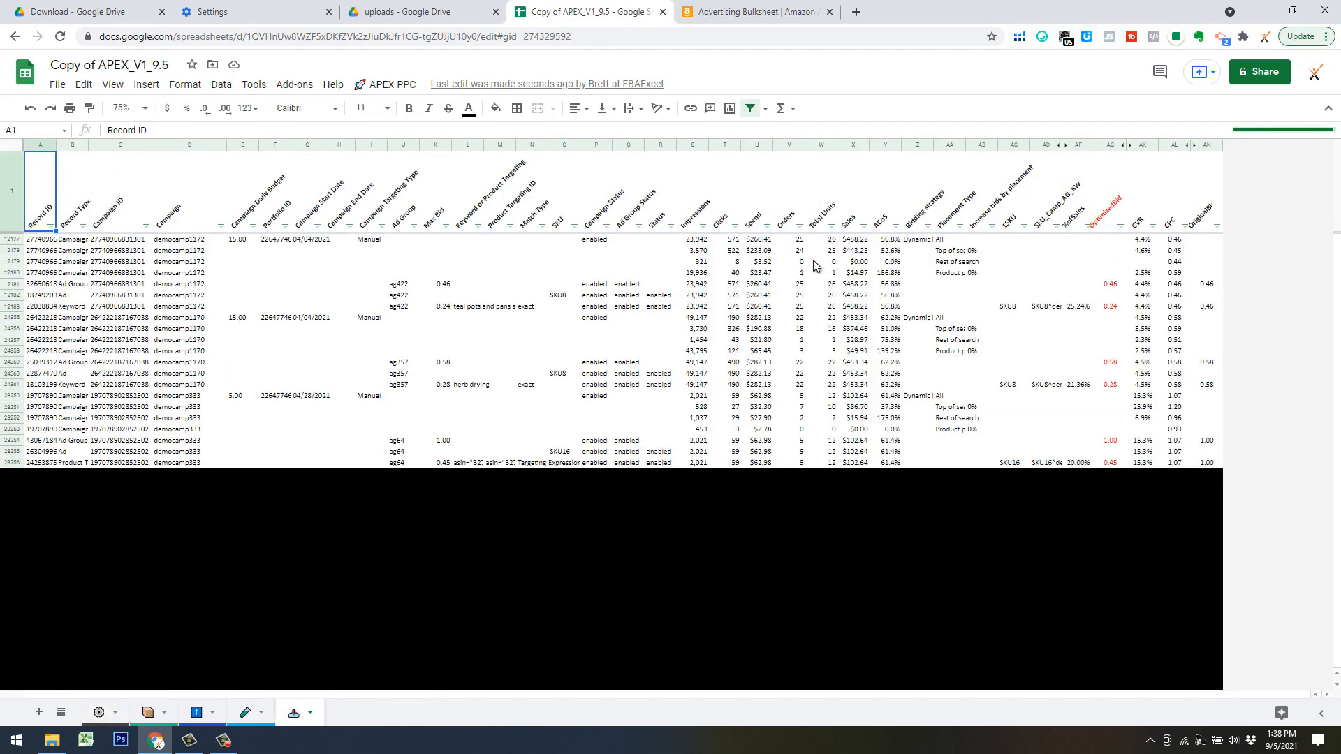
left_click(815, 264)
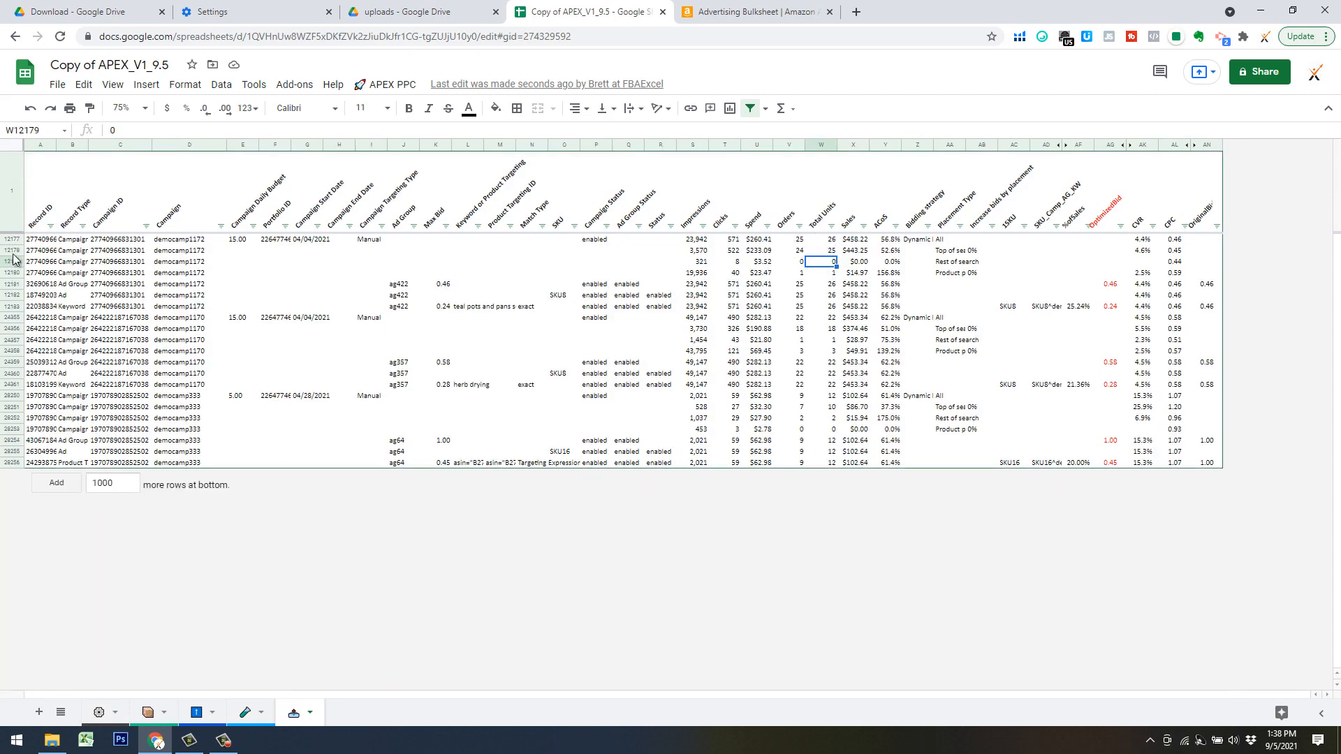
Step: Inspect the Campaign By Placement rows of democamp1172 and widen the Record Type column to show the full record types
left_click(70, 251)
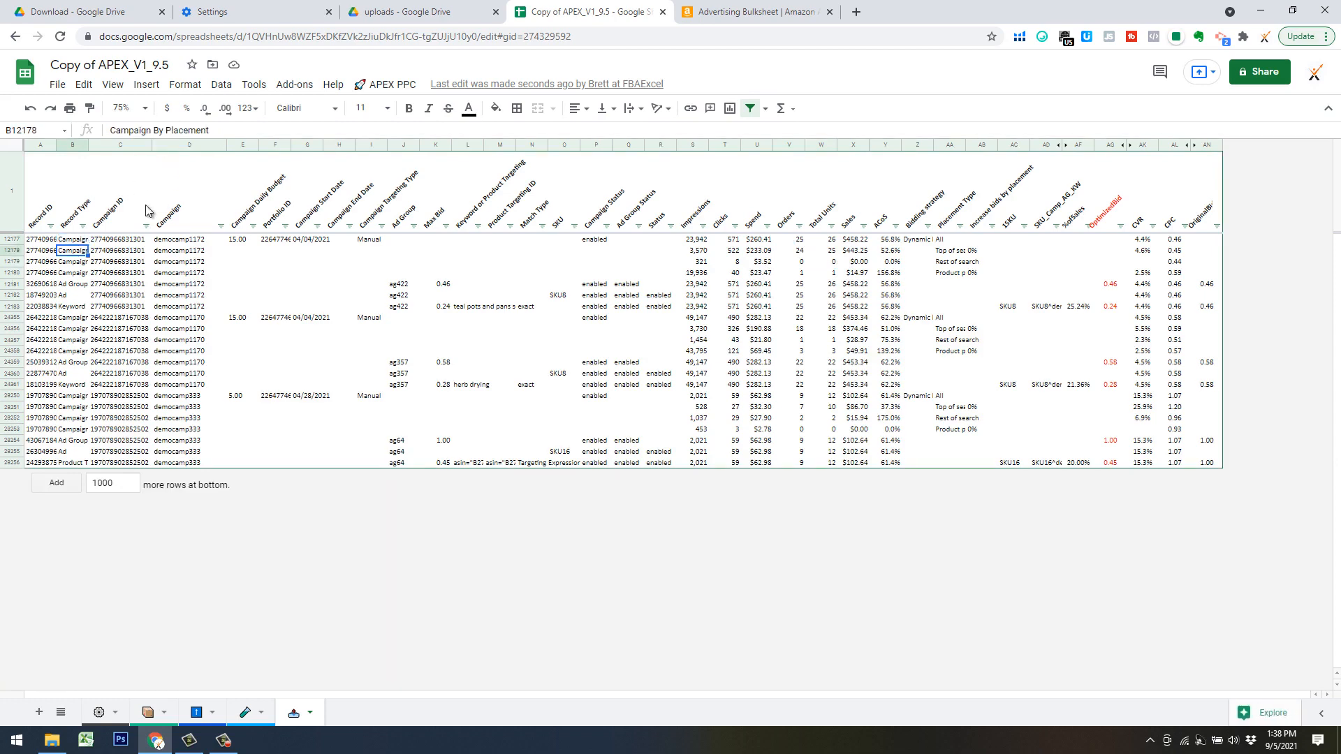
key("Down")
key("Down")
key("Up")
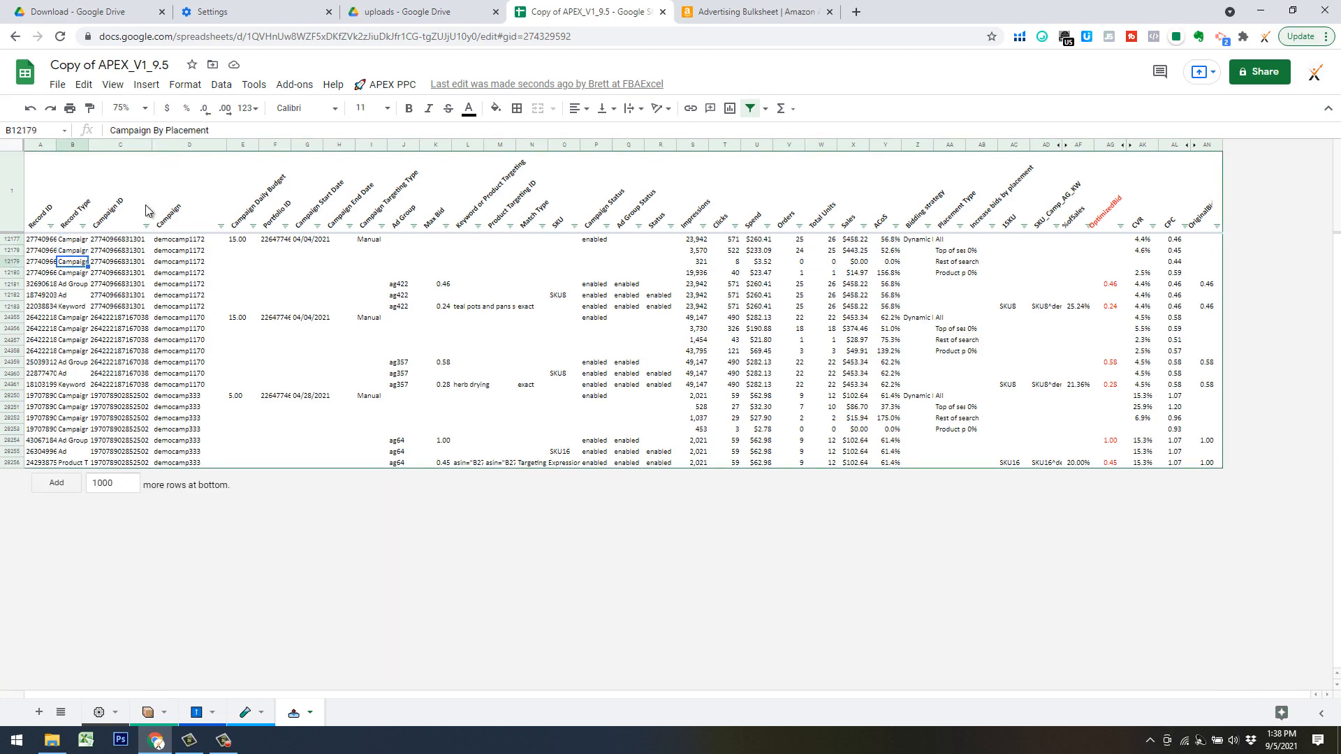
key("Down")
key("Up")
key("Up")
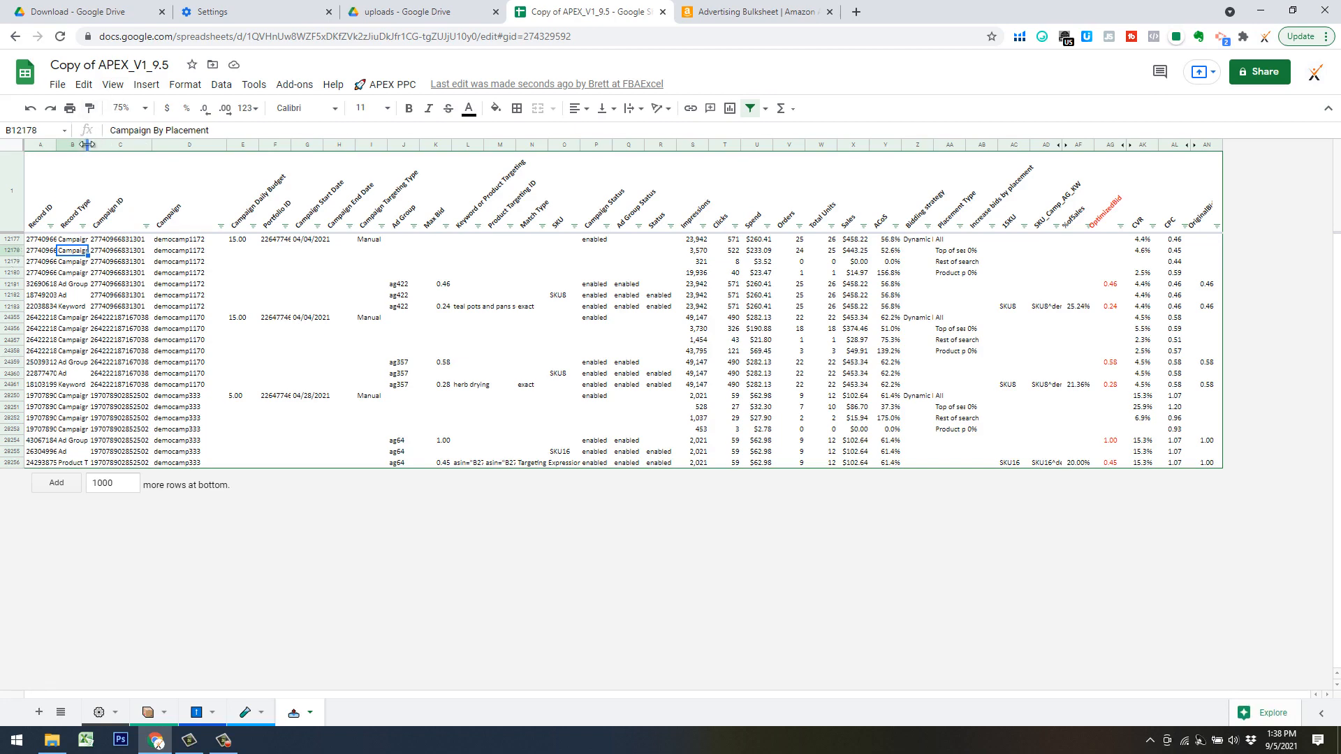
left_click_drag(87, 144, 162, 144)
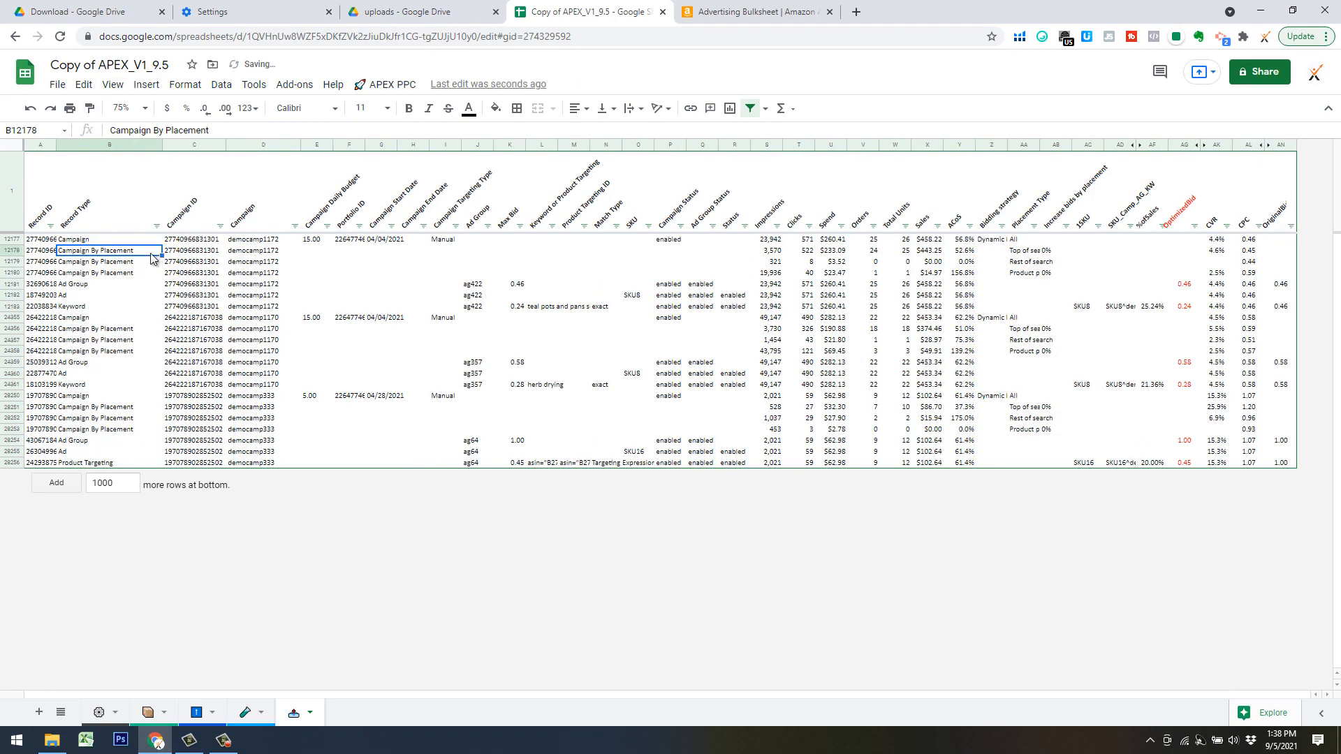
Step: Examine democamp1172's placement types, top-of-search orders, keyword target, SKU identifiers, CPC and conversion rate
left_click(1021, 251)
left_click(1020, 262)
left_click(1018, 274)
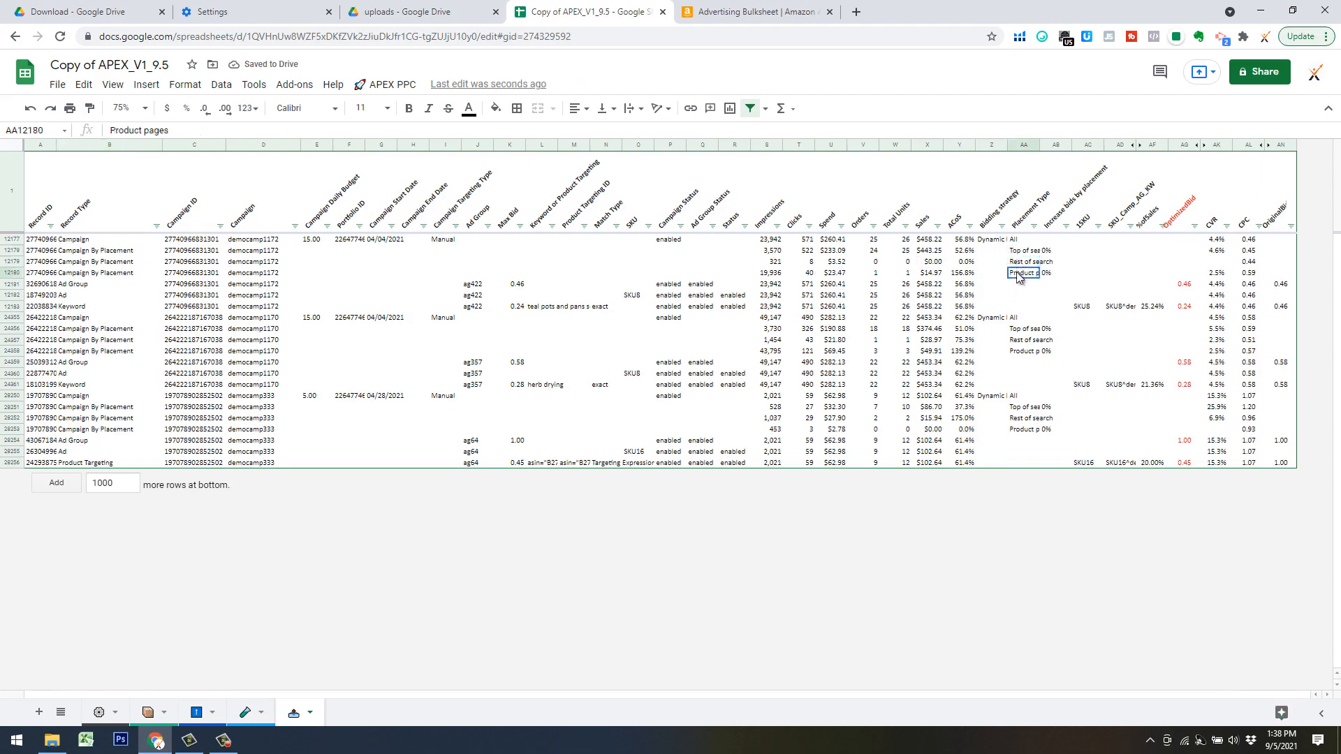
left_click(871, 251)
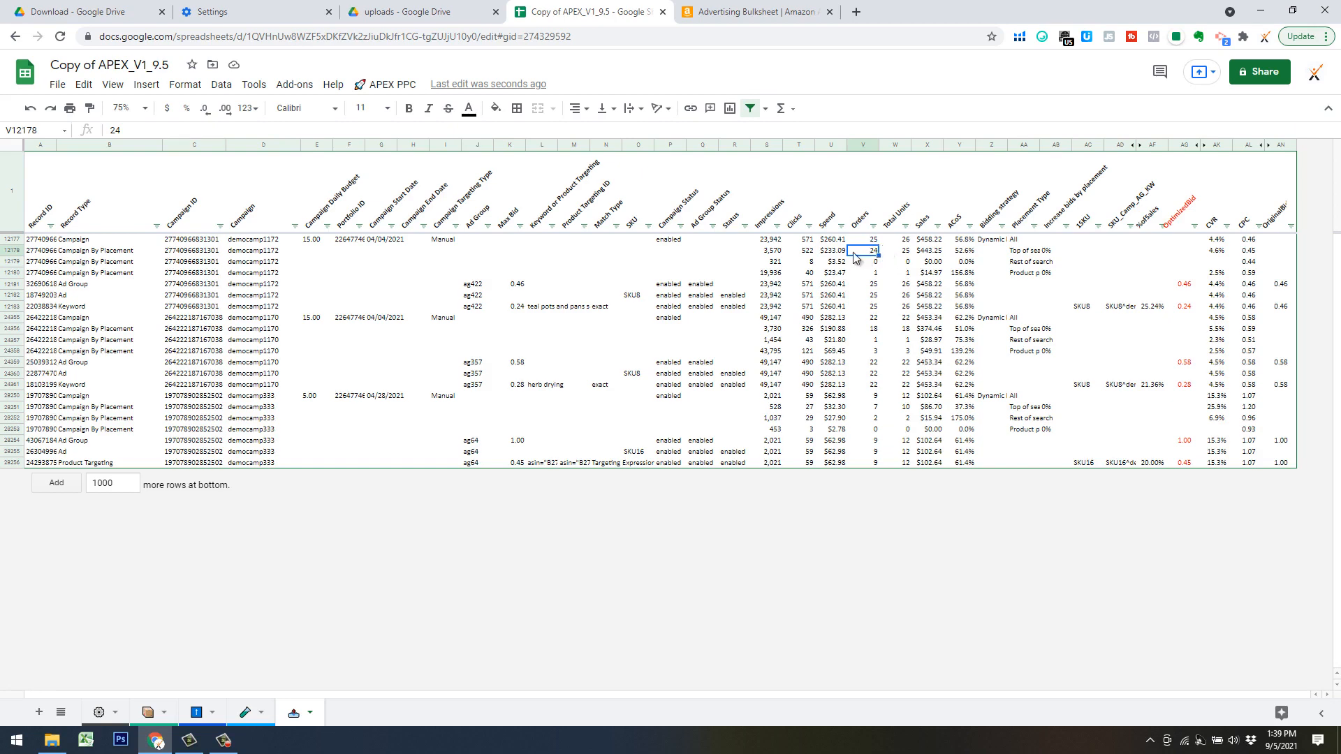
left_click(537, 310)
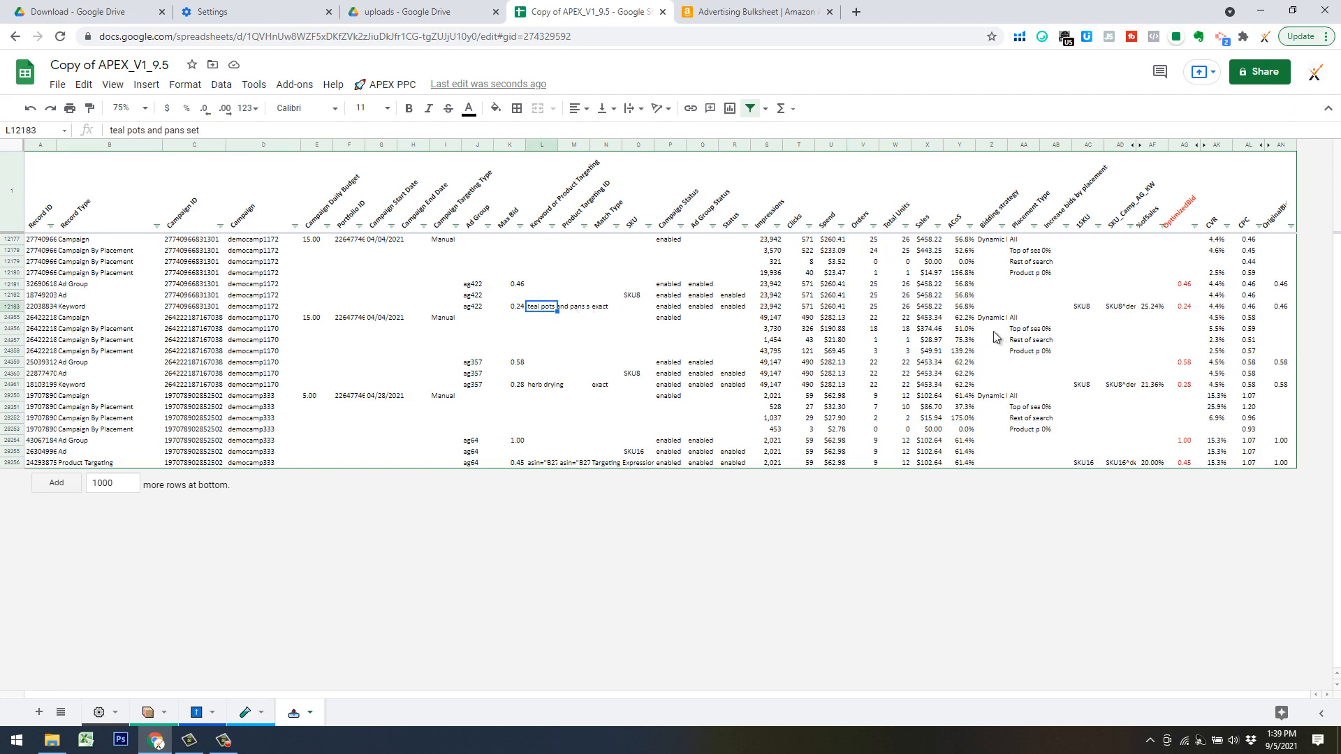
left_click_drag(1082, 309, 1108, 315)
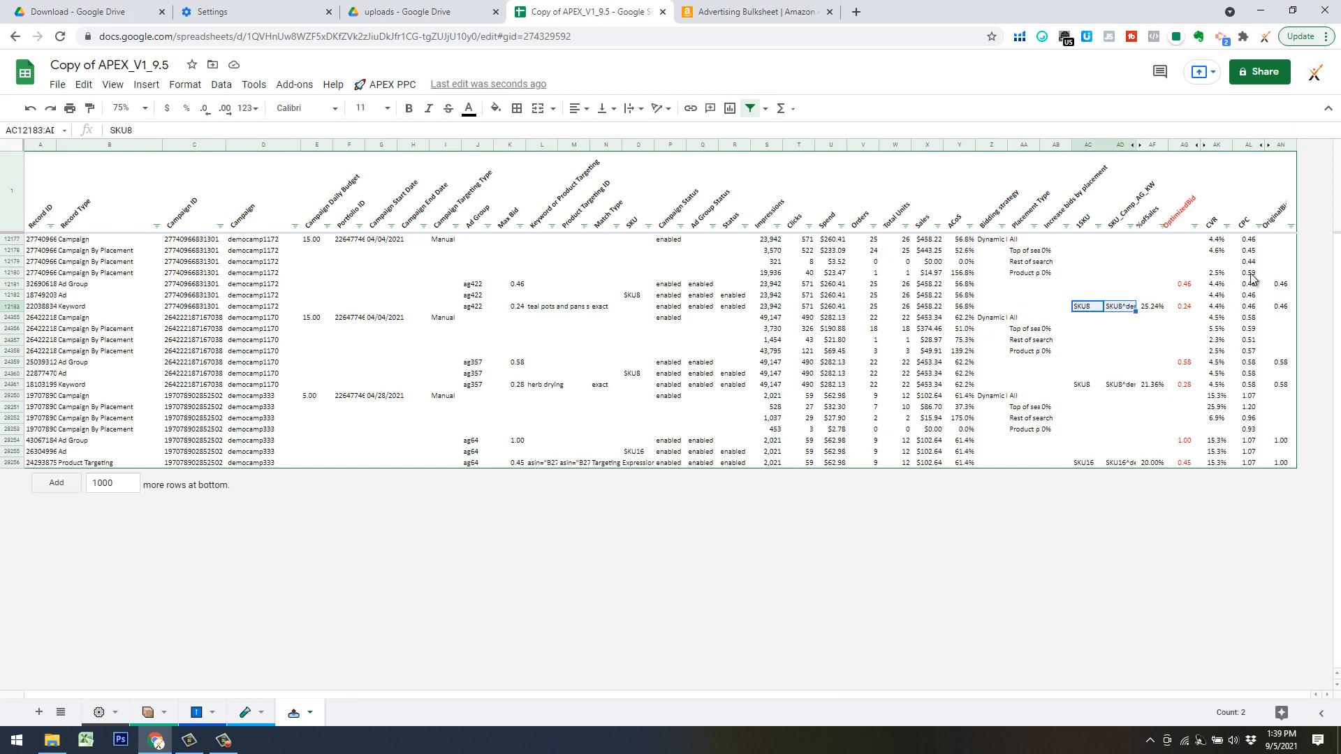
right_click(1222, 272)
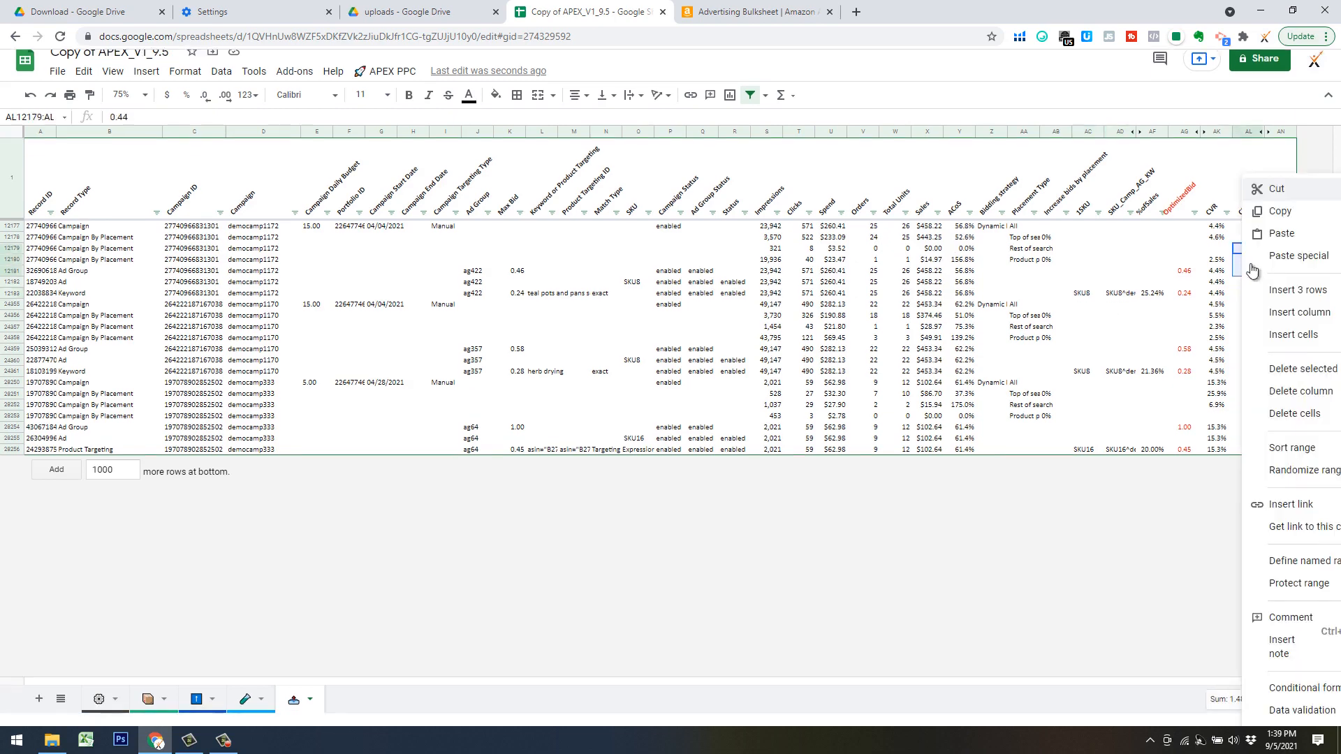
key("Escape")
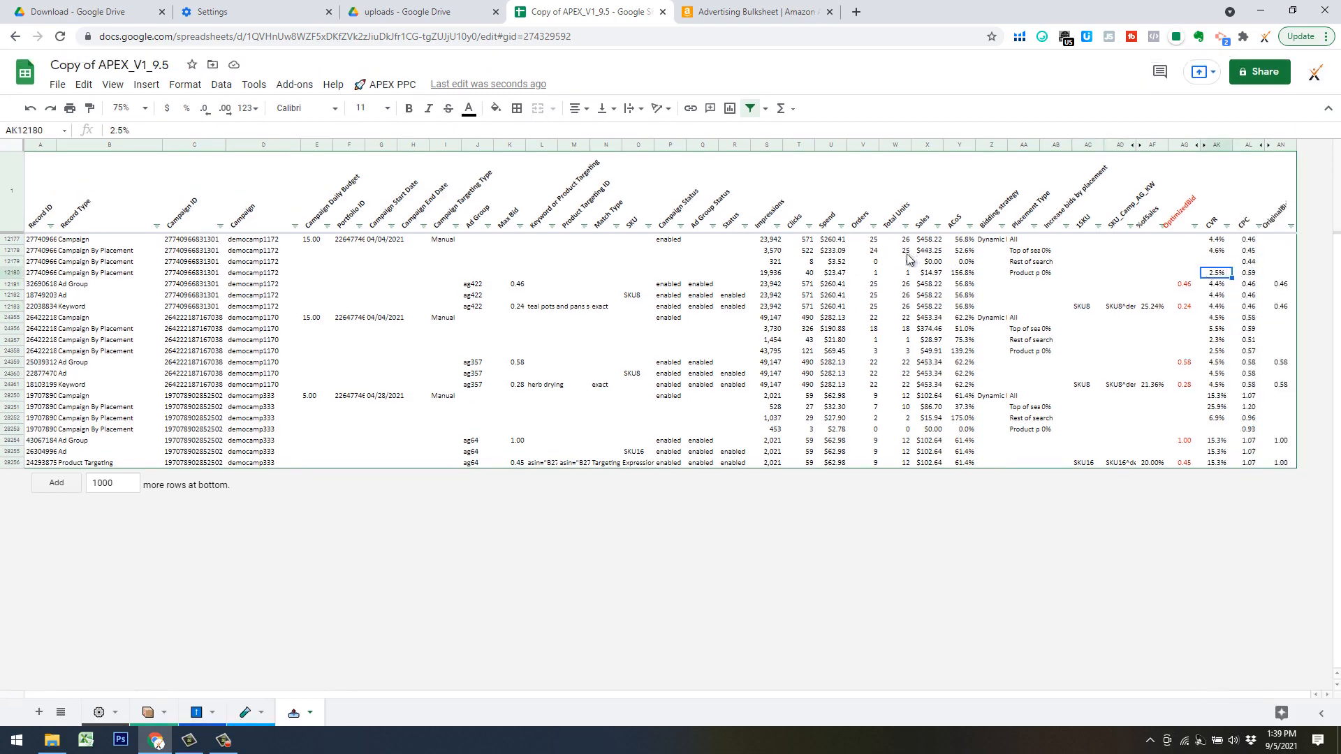
Step: Check the CPC of democamp1172's top-of-search placement and look over the available bulk filters
key("Right")
key("Up")
key("Up")
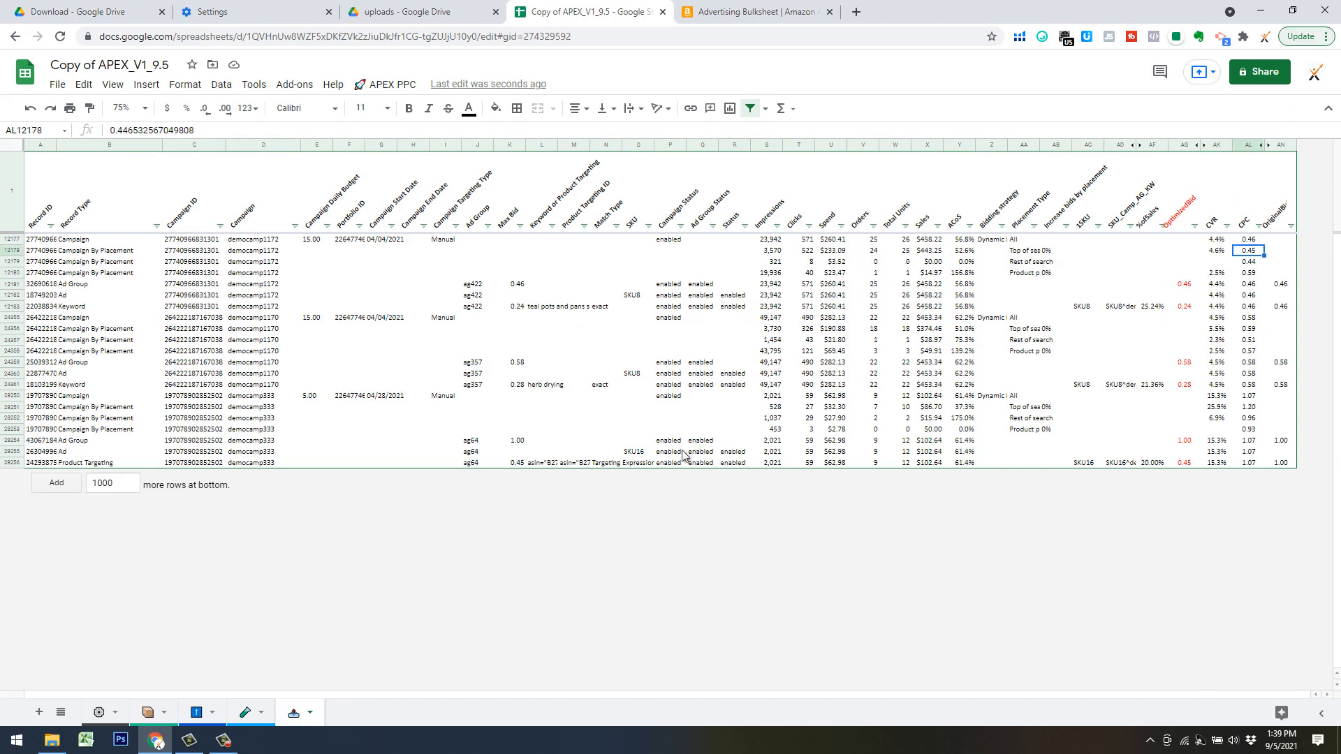
left_click(382, 85)
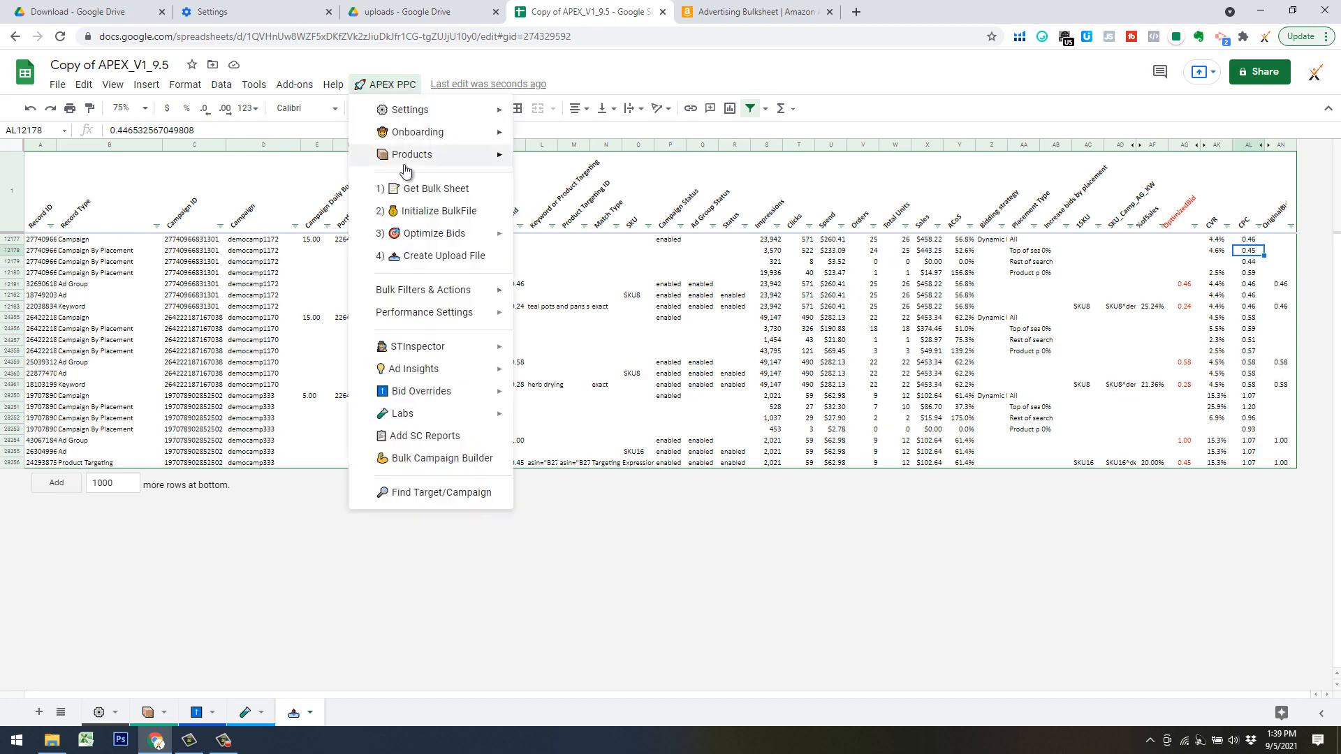
mouse_move(490, 291)
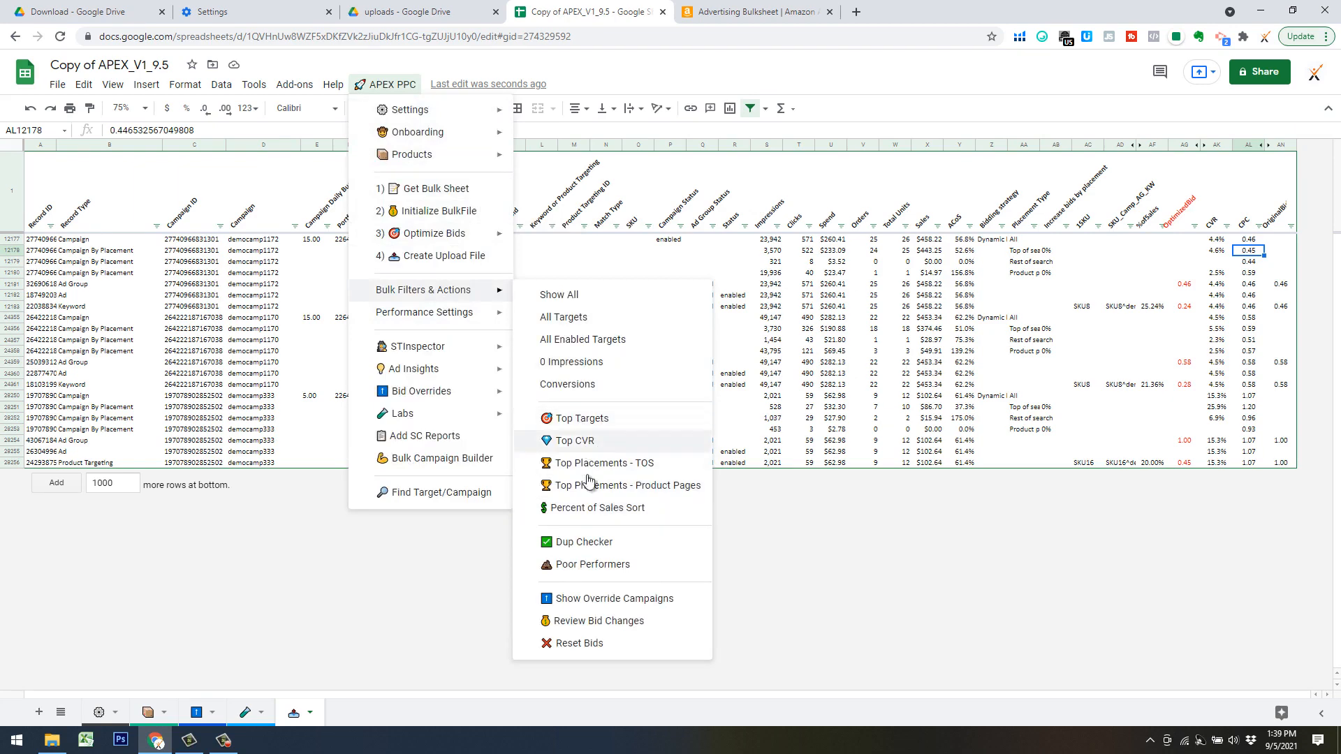
left_click(900, 340)
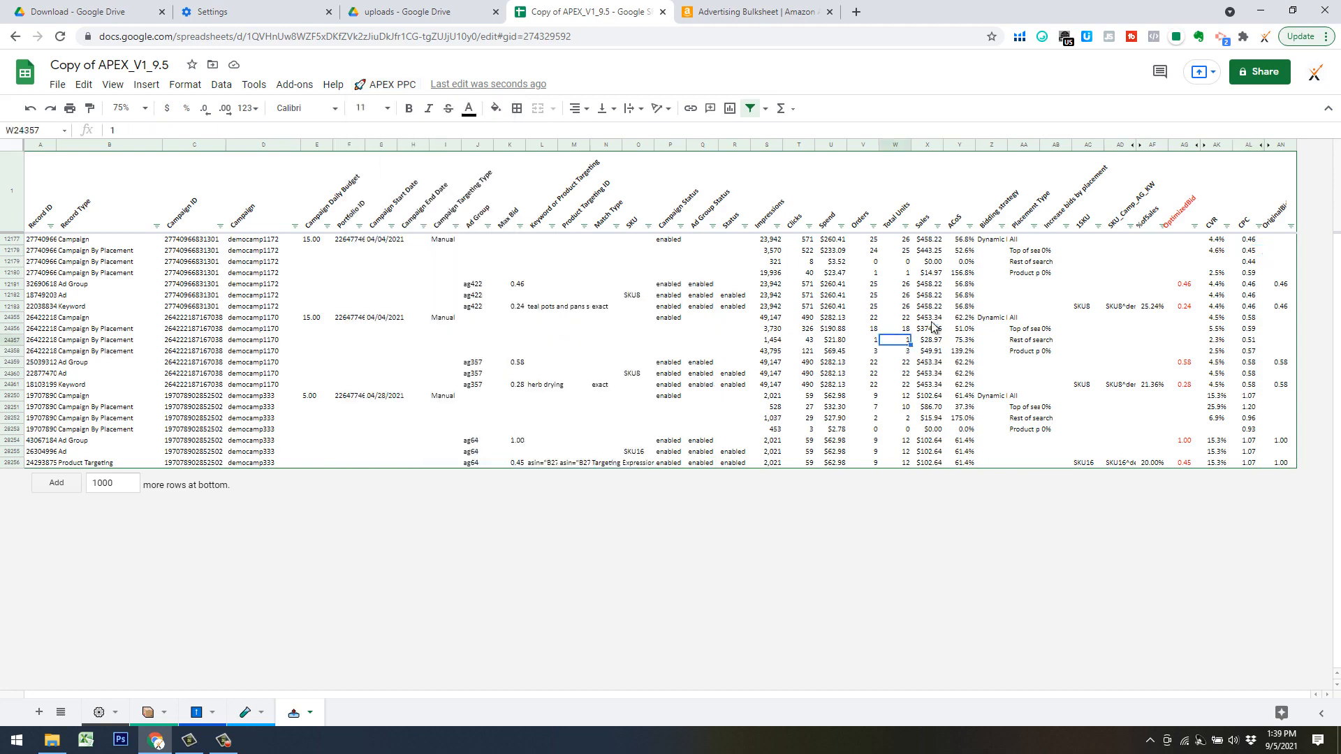
Step: View the tagged targets on the Bid Overrides sheet and return to the bulk sheet
left_click(197, 714)
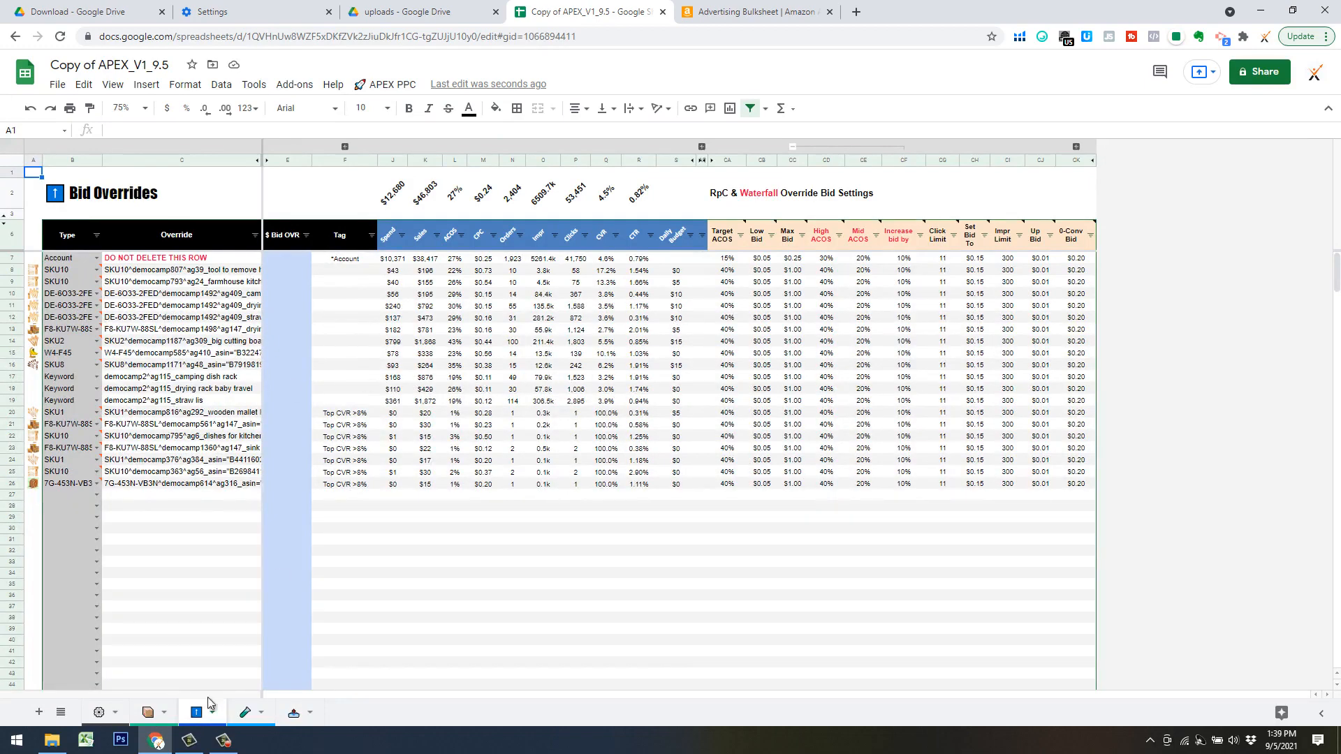
left_click(386, 85)
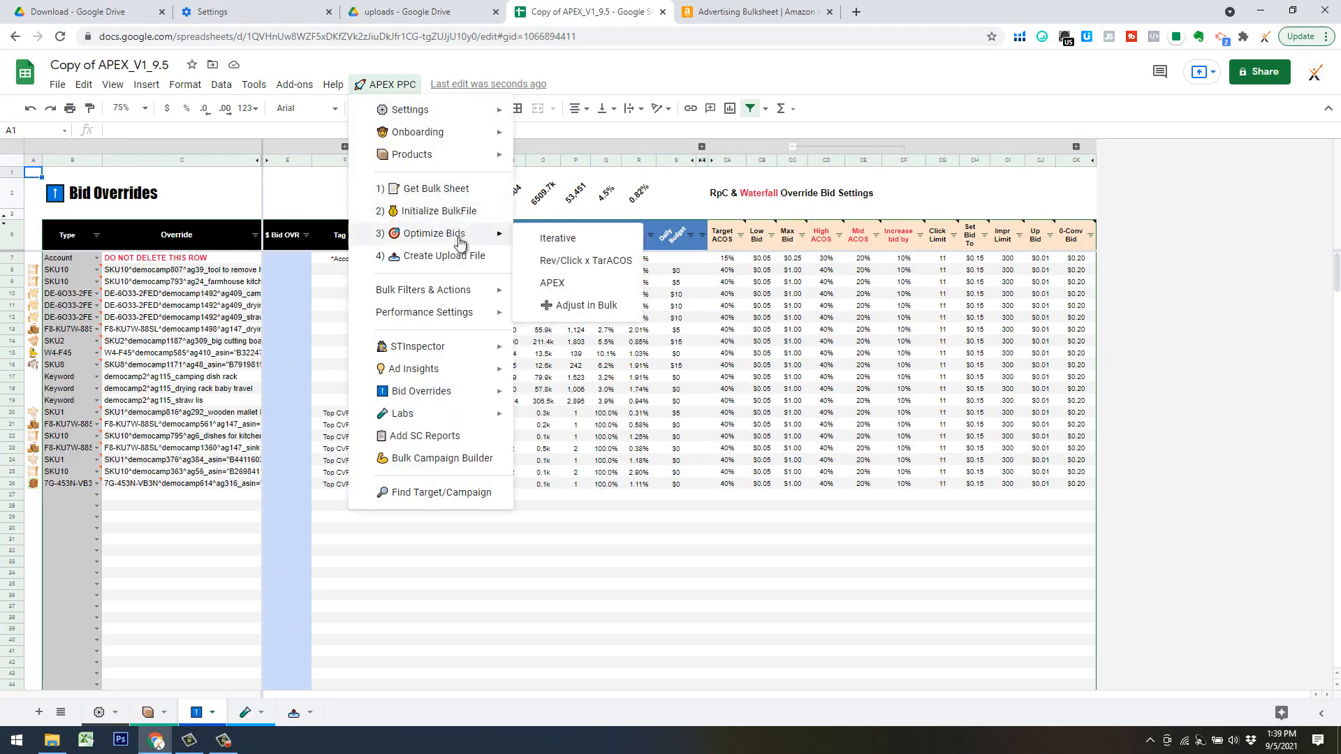
left_click(294, 714)
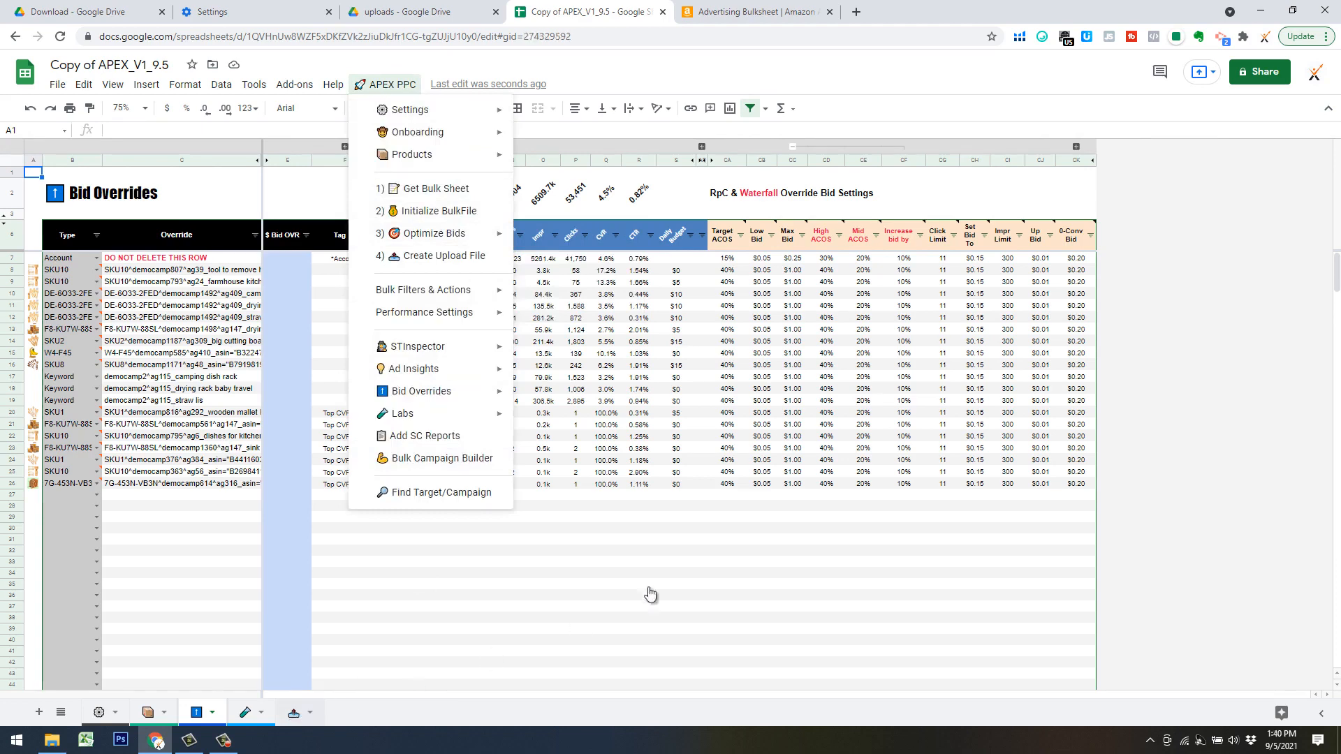
Step: Clear the placement filter with the Show All bulk filter and look over the remaining filter options
left_click(381, 84)
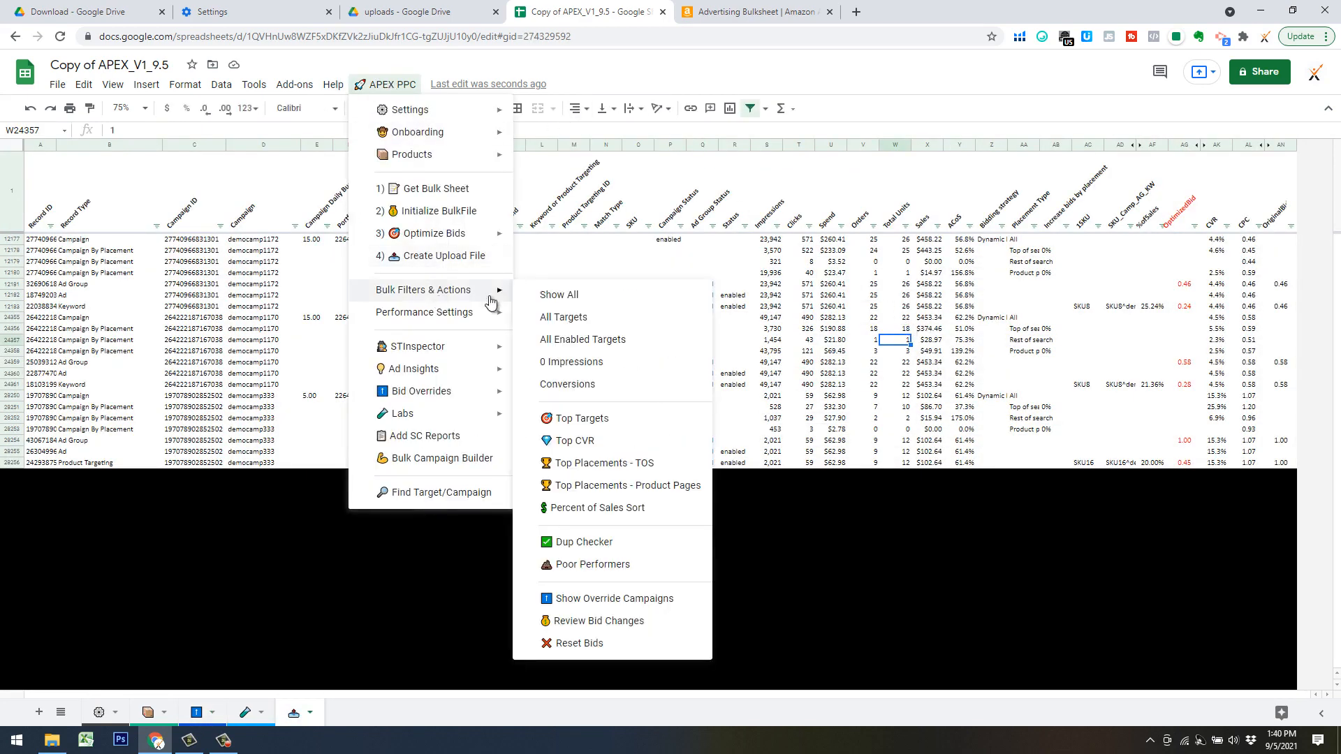
left_click(602, 293)
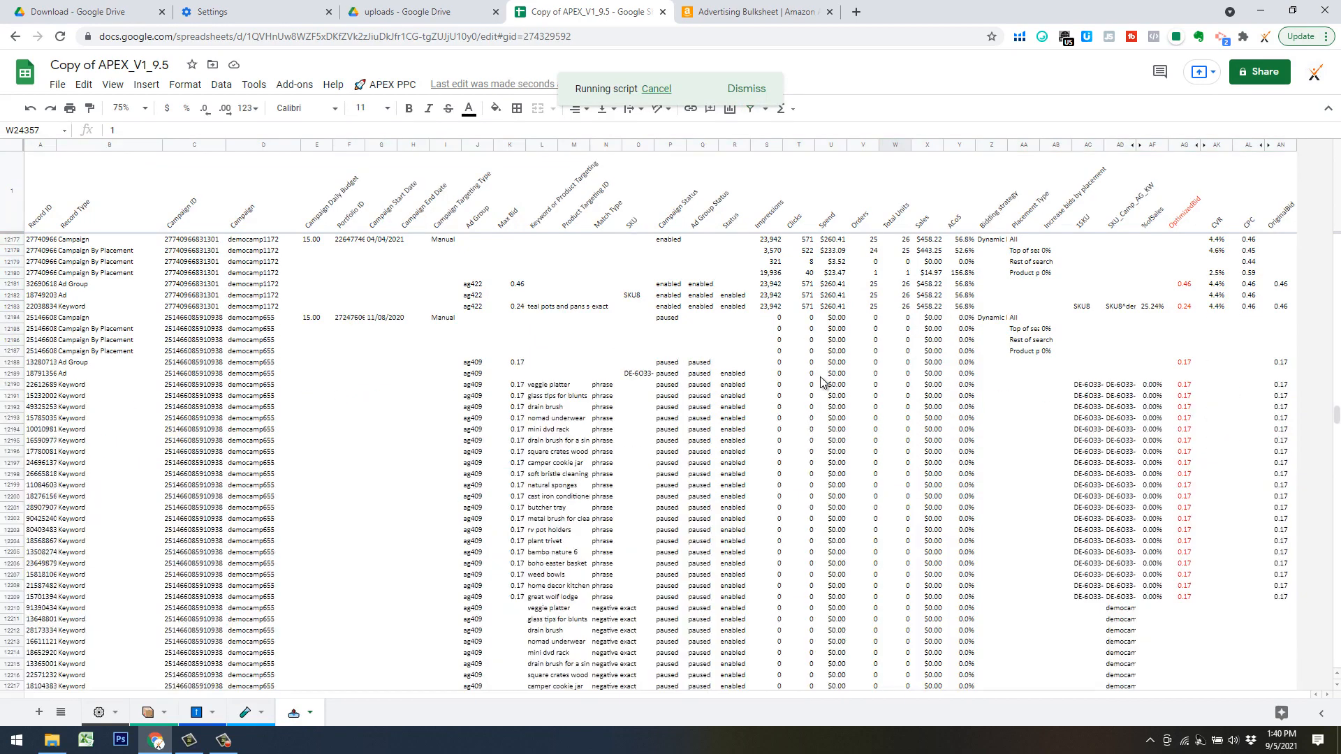
left_click(396, 87)
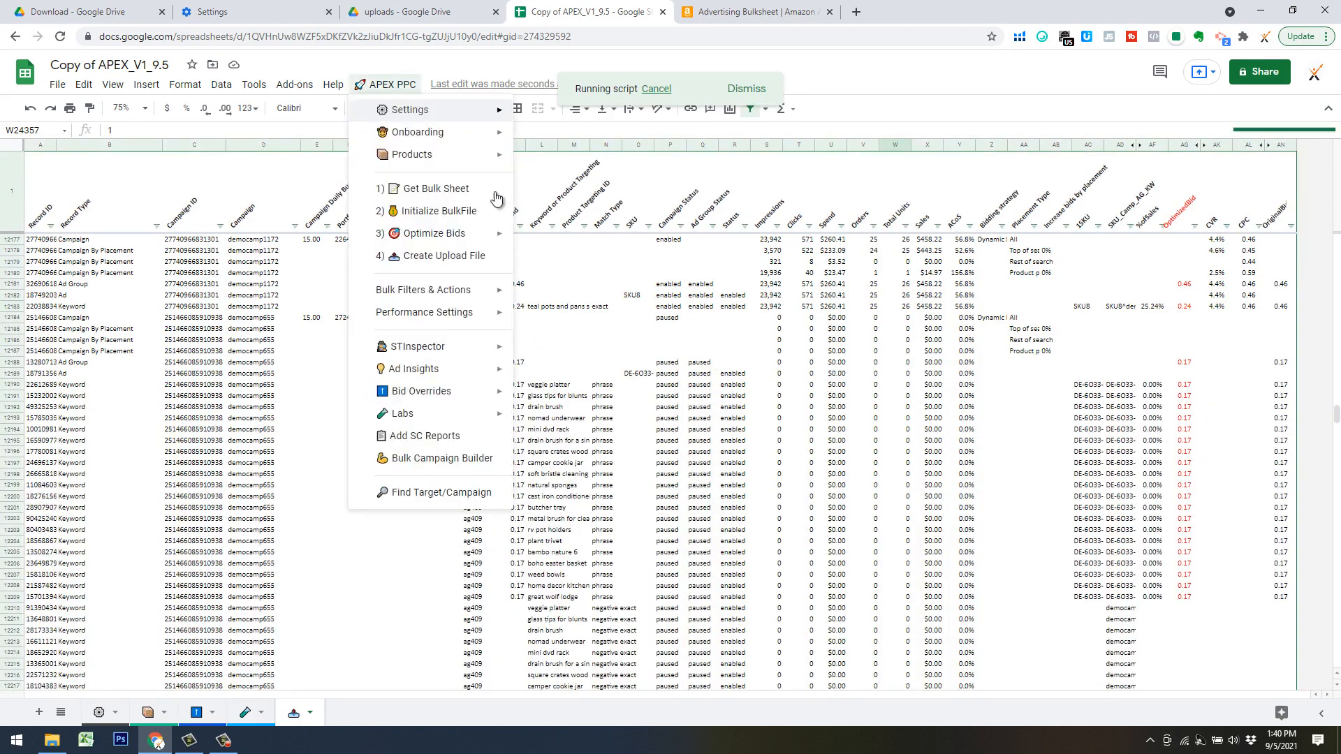
mouse_move(470, 298)
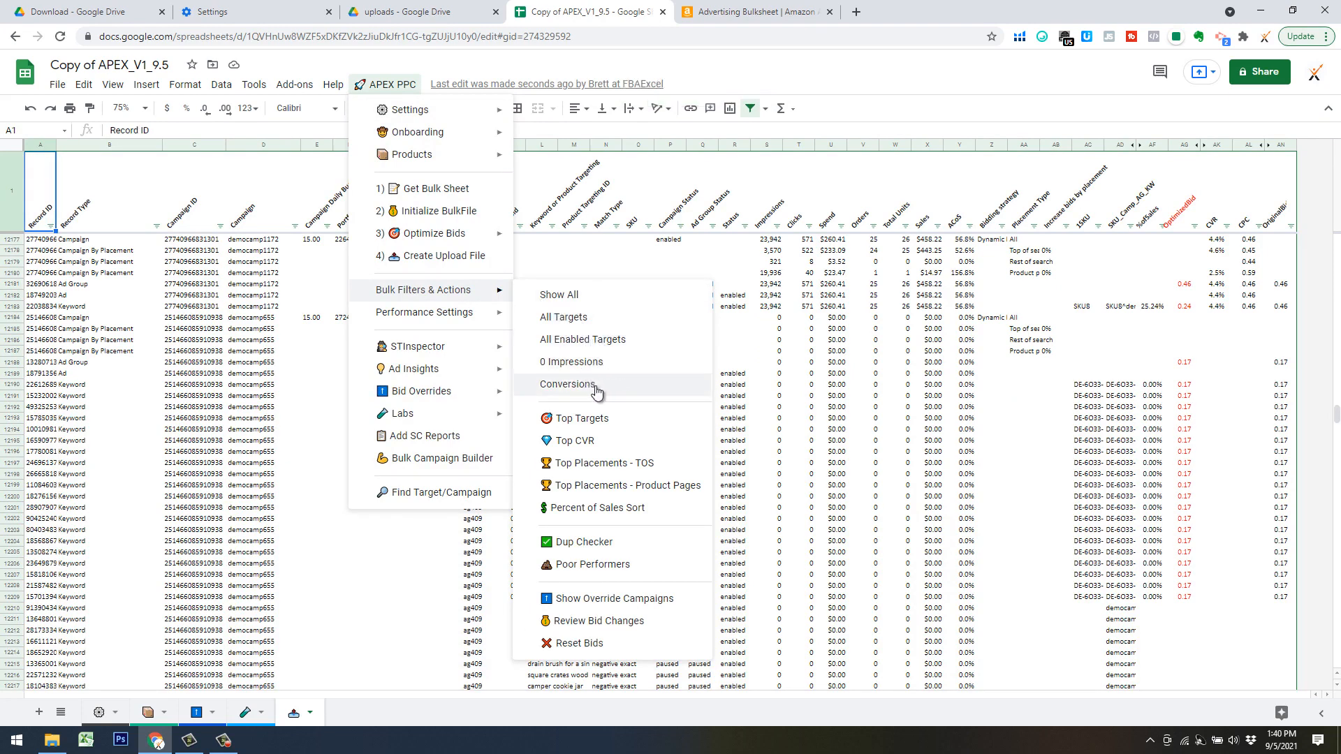
left_click(838, 263)
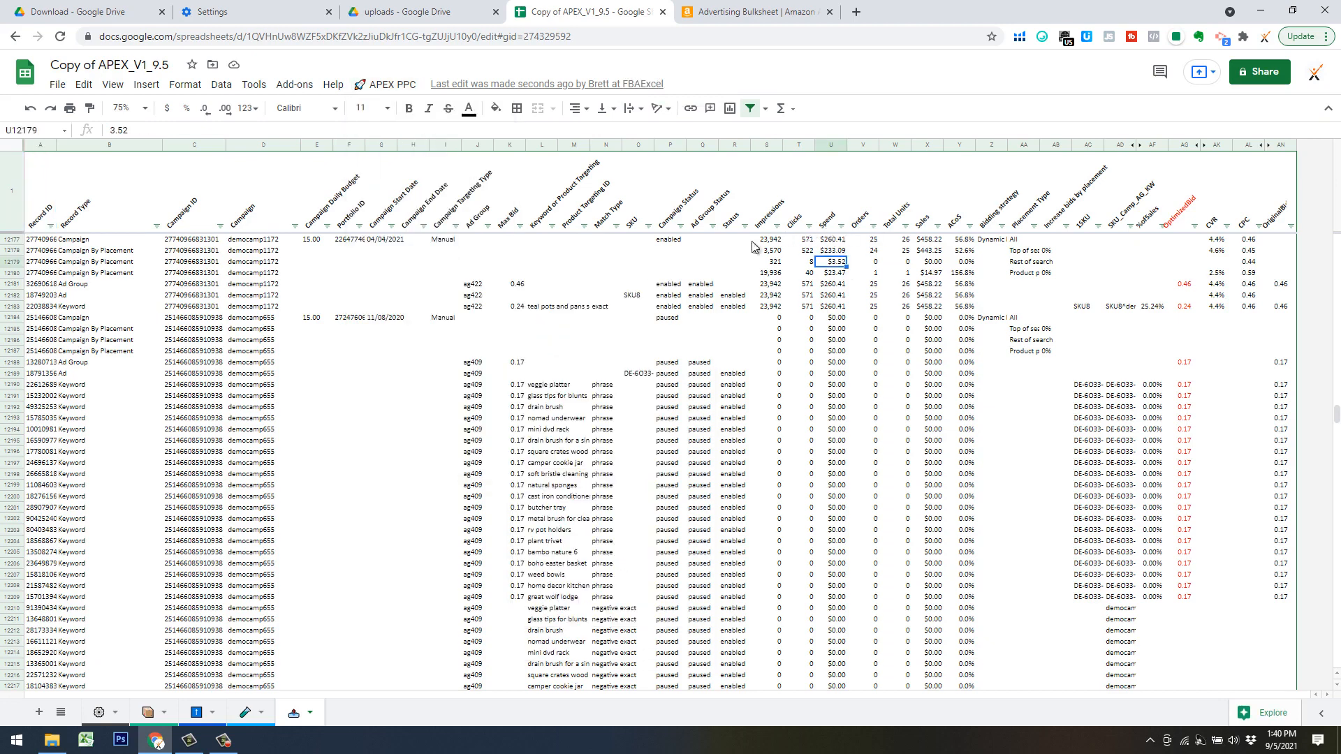
Step: Clear the Campaign column's value filter, search it for "demo", and reselect all values before applying it
left_click(295, 226)
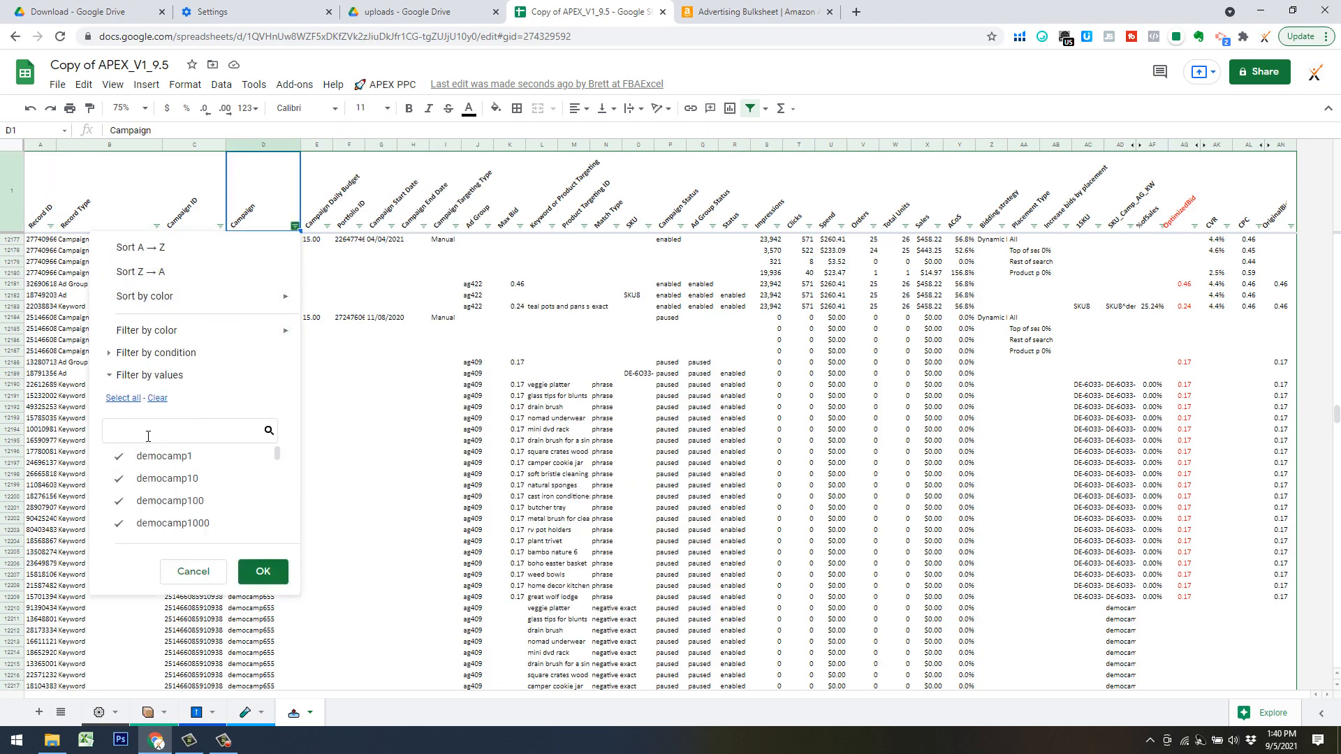
left_click(158, 399)
type("demo")
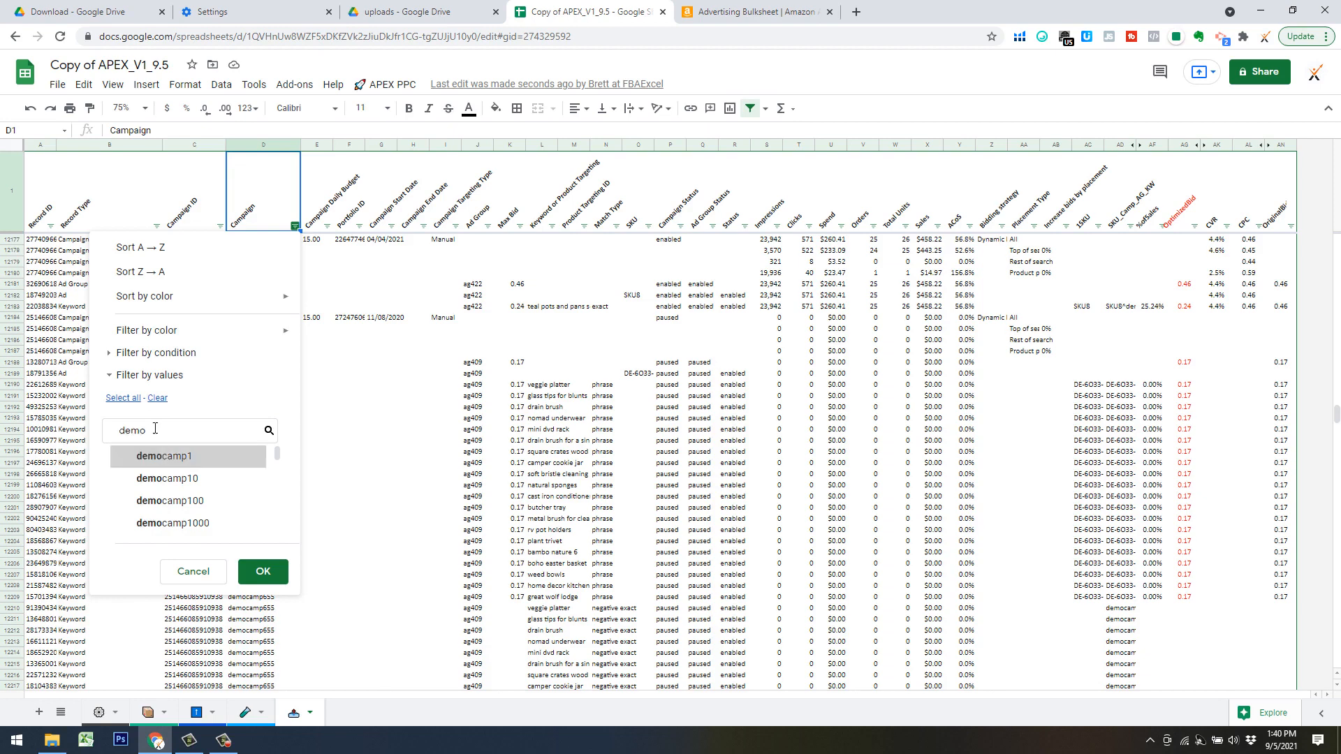
left_click(124, 398)
left_click(264, 572)
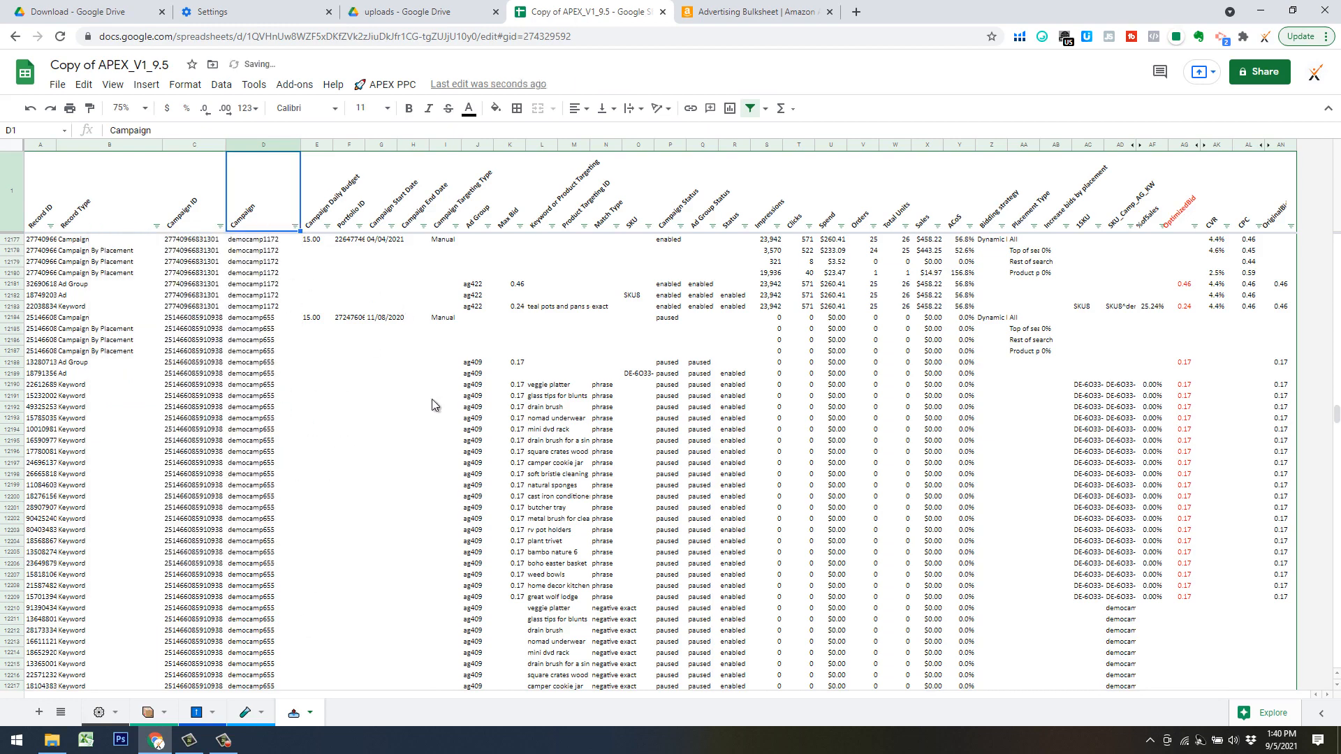
Step: Apply the Review Bid Changes bulk filter to the bulk sheet
left_click(392, 84)
mouse_move(423, 290)
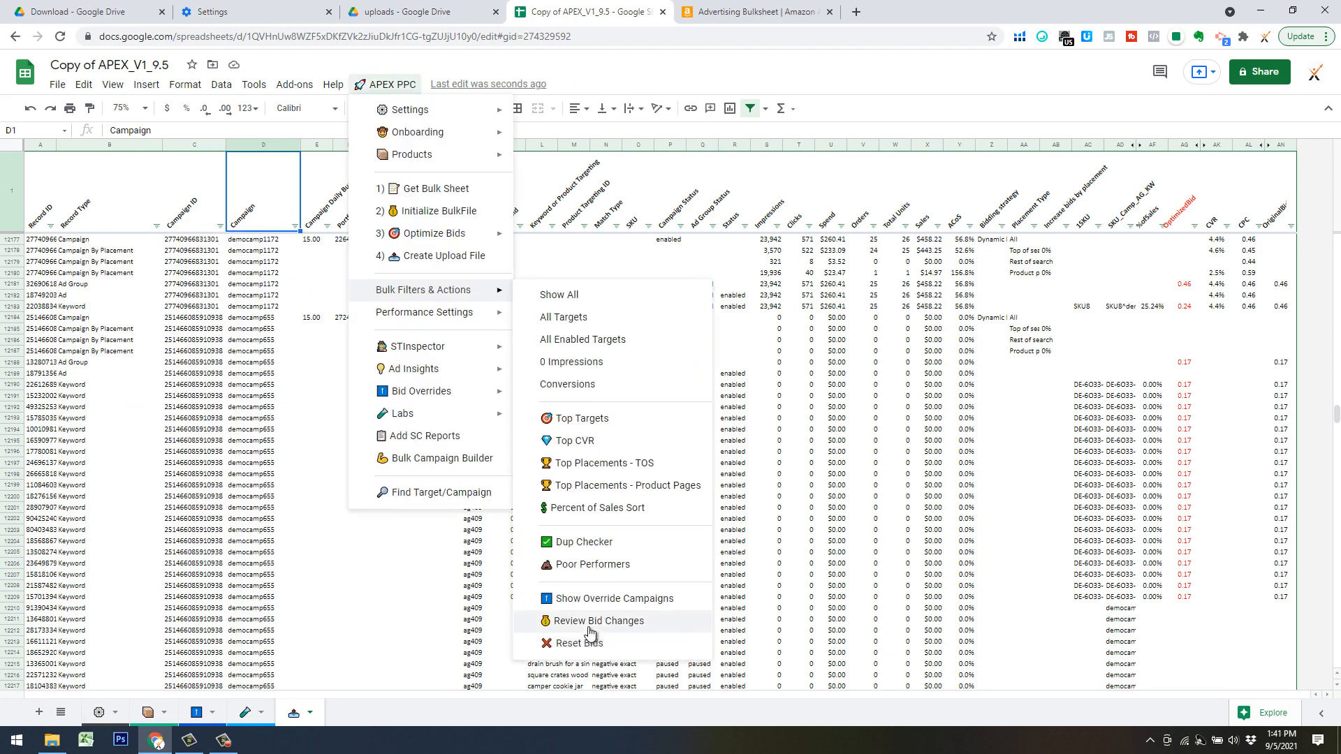
left_click(685, 627)
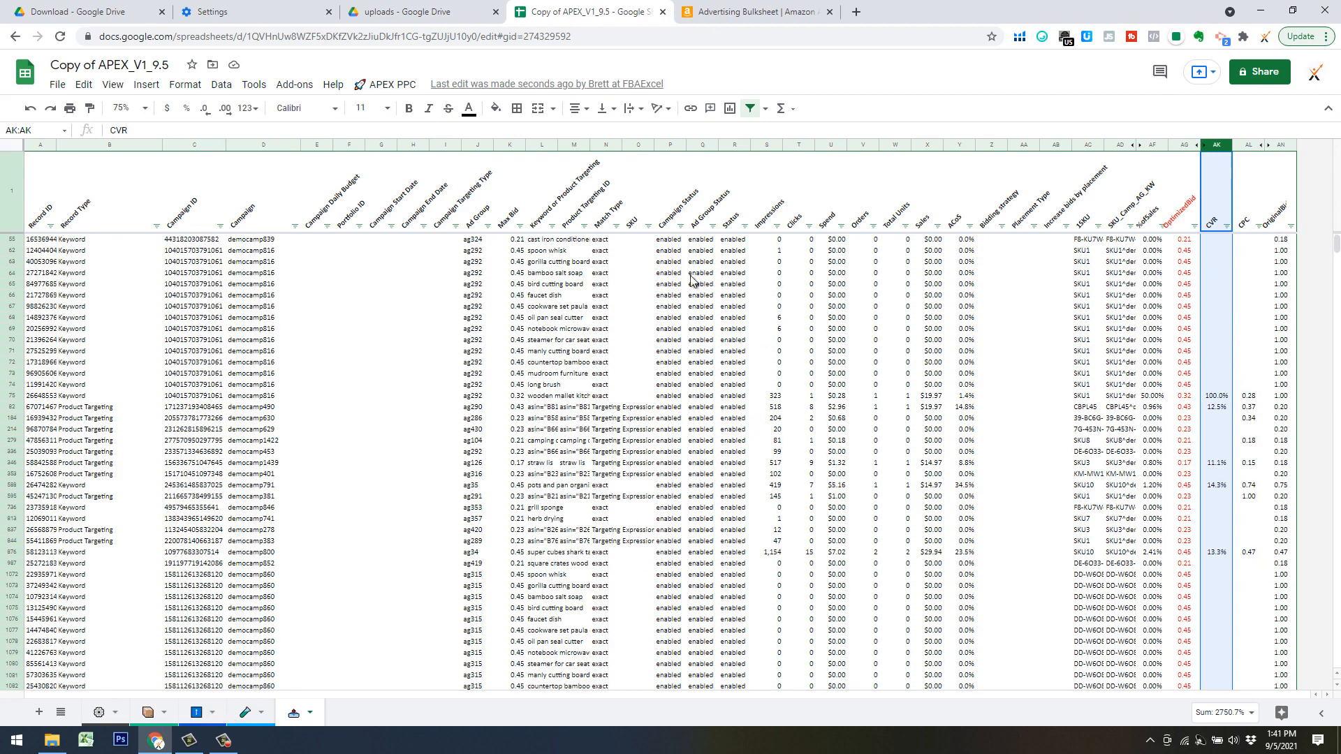
Step: Run the Dup Checker bulk filter to list duplicate targets
left_click(386, 85)
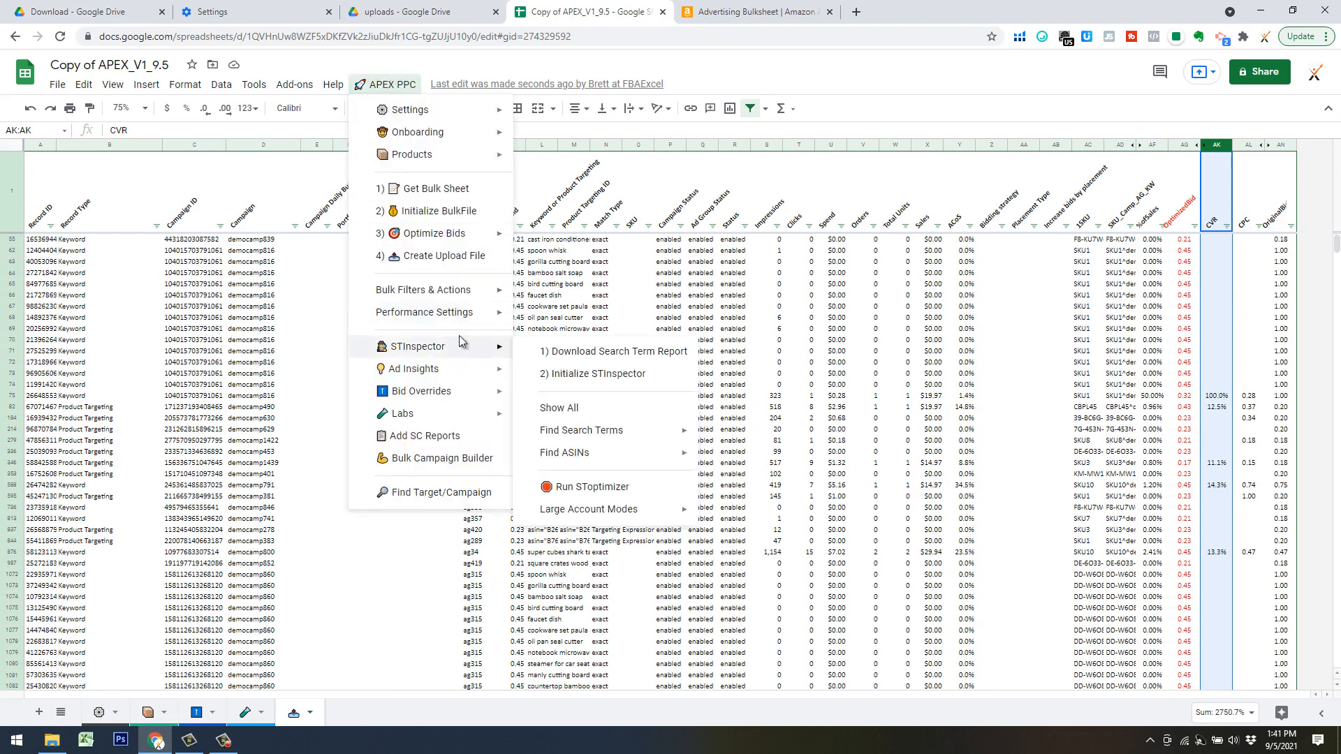
mouse_move(447, 290)
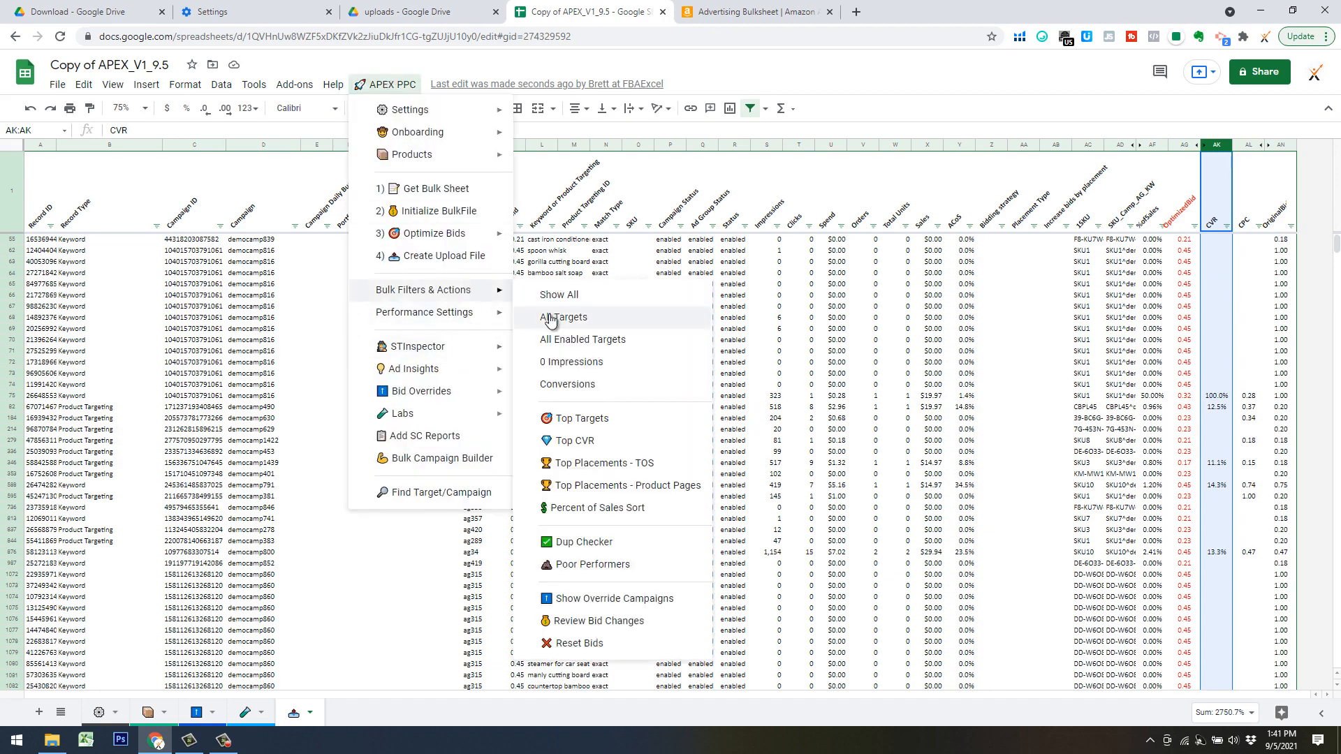
left_click(585, 543)
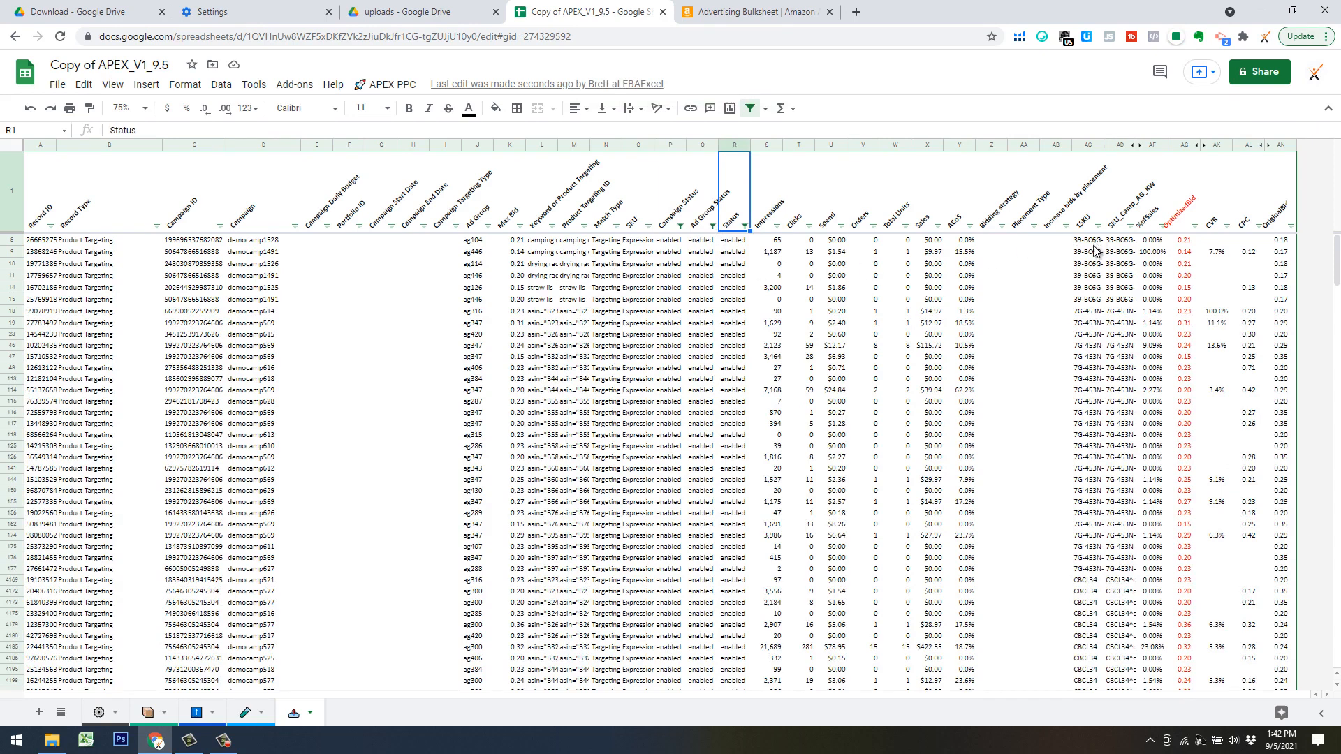
Step: Compare the first duplicate targets by their SKU, match type and keyword or product targeting cells
left_click_drag(1088, 241, 1087, 299)
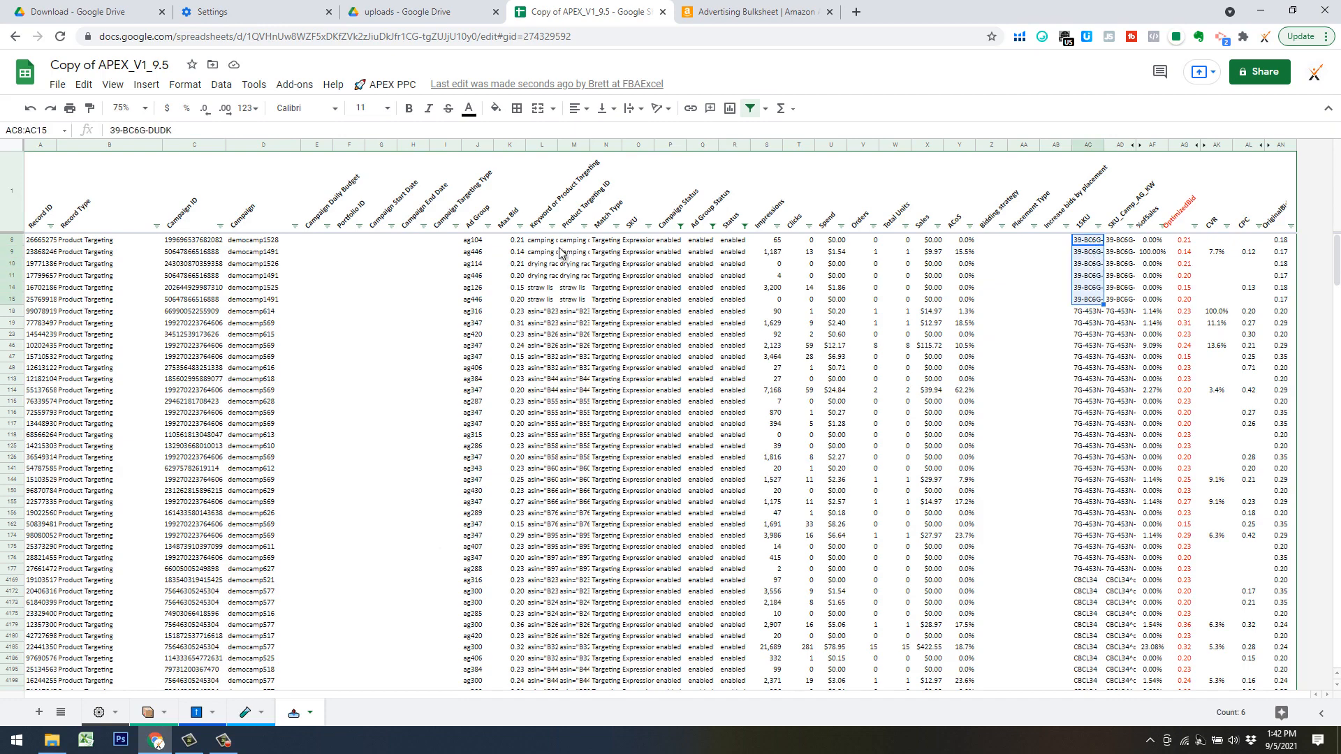
left_click_drag(612, 243, 612, 311)
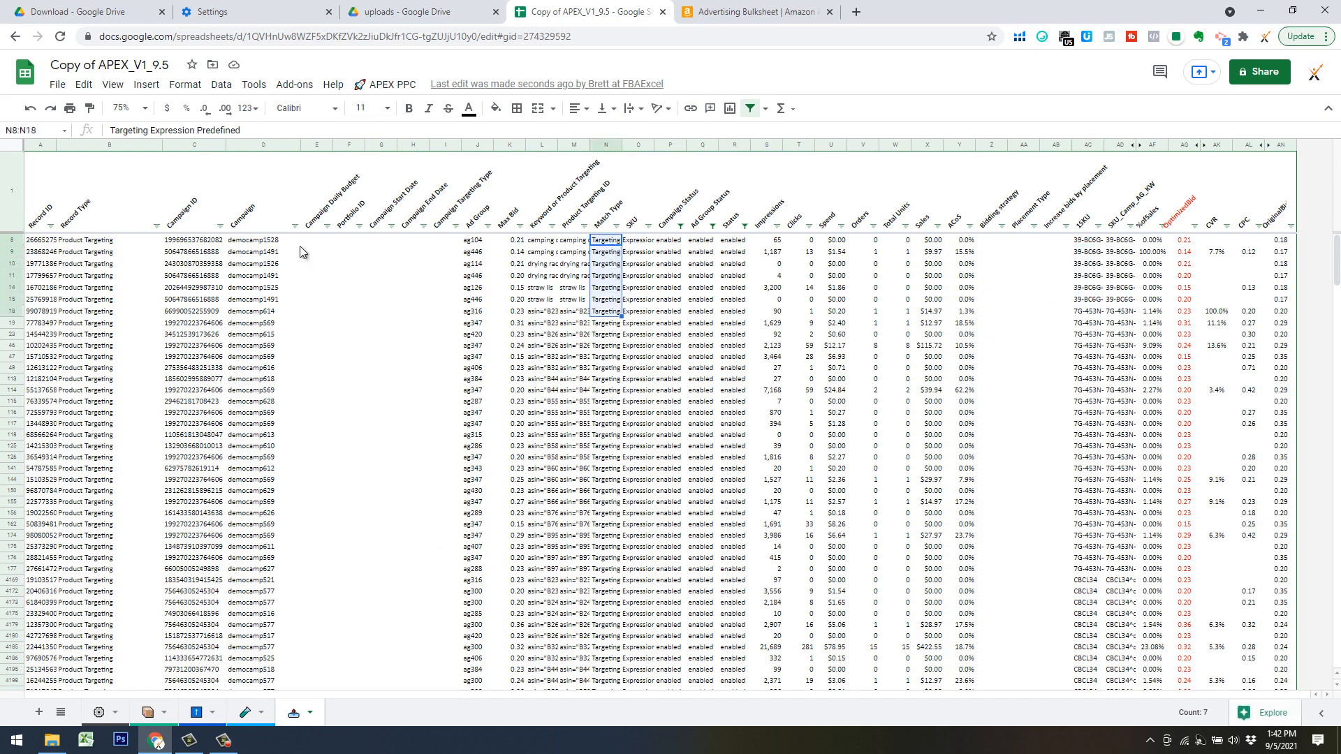
left_click_drag(544, 240, 549, 299)
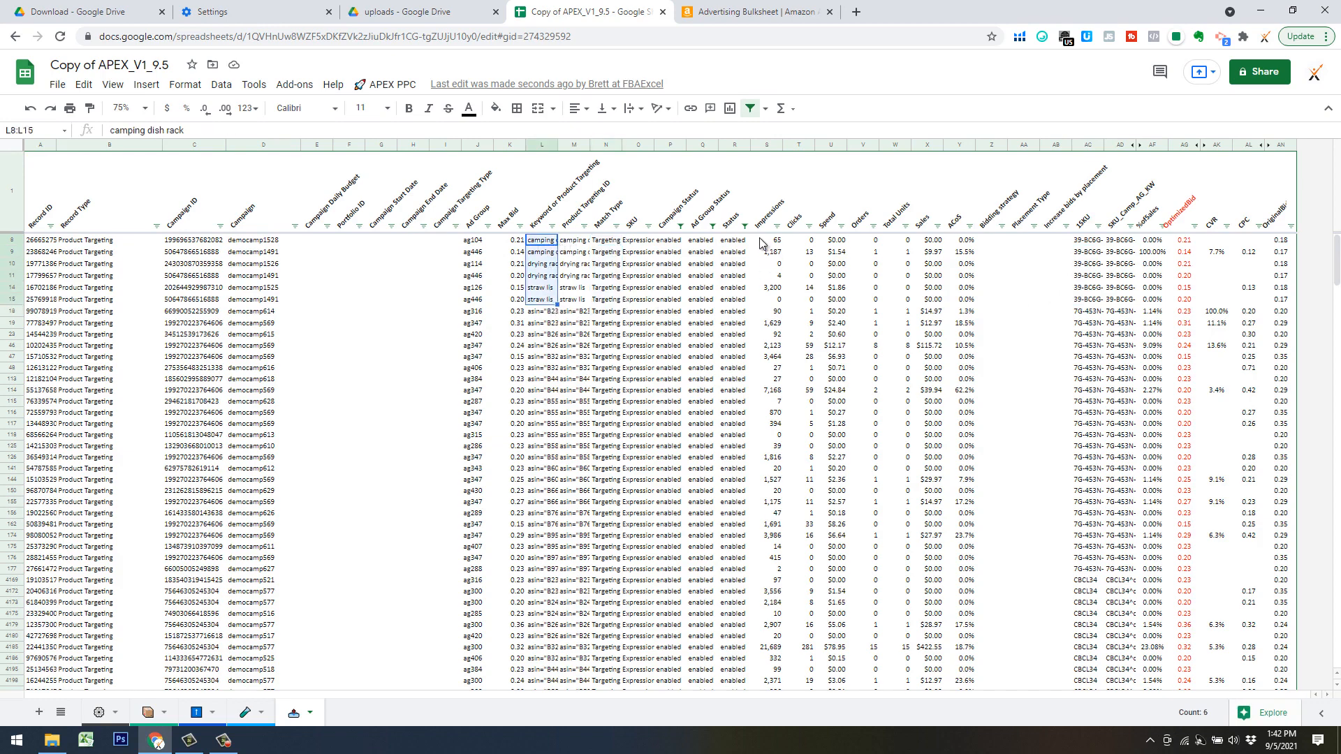
Step: Widen the Keyword or Product Targeting column to show the full target text
right_click(550, 146)
left_click(722, 174)
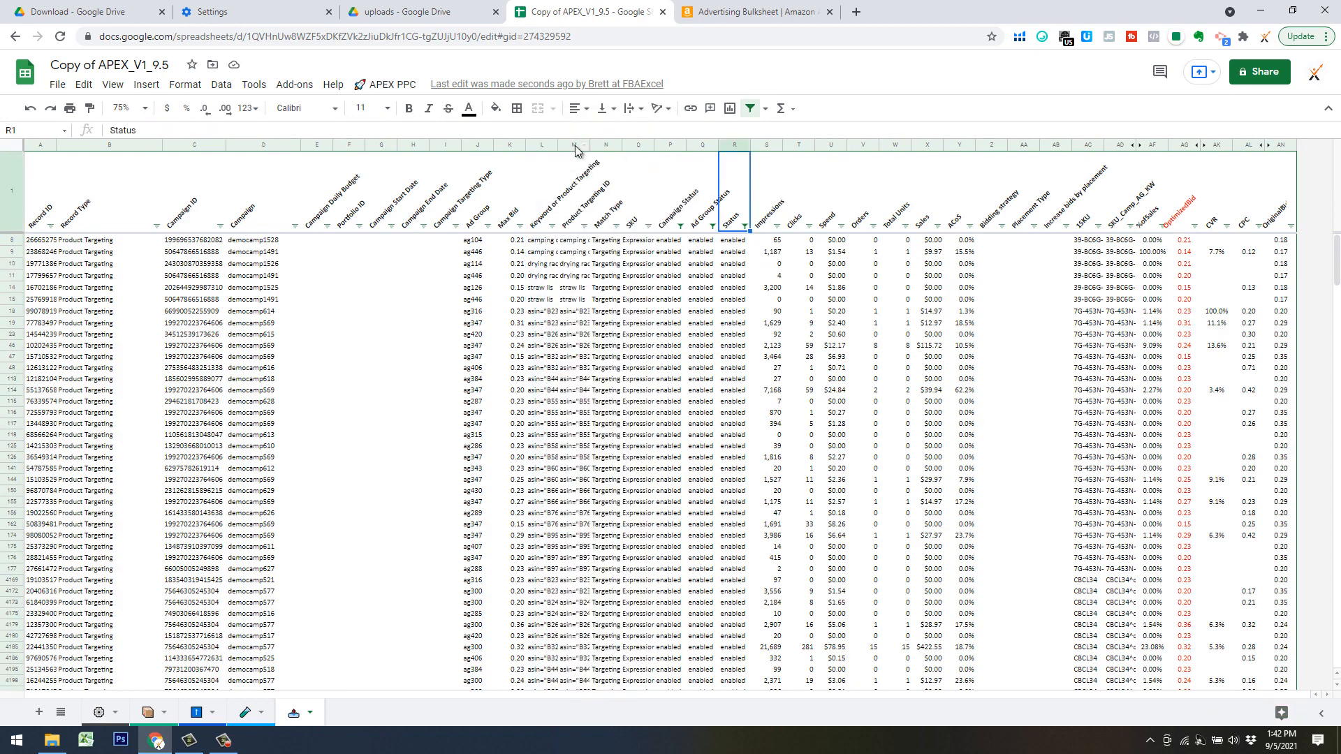
left_click_drag(558, 147, 650, 148)
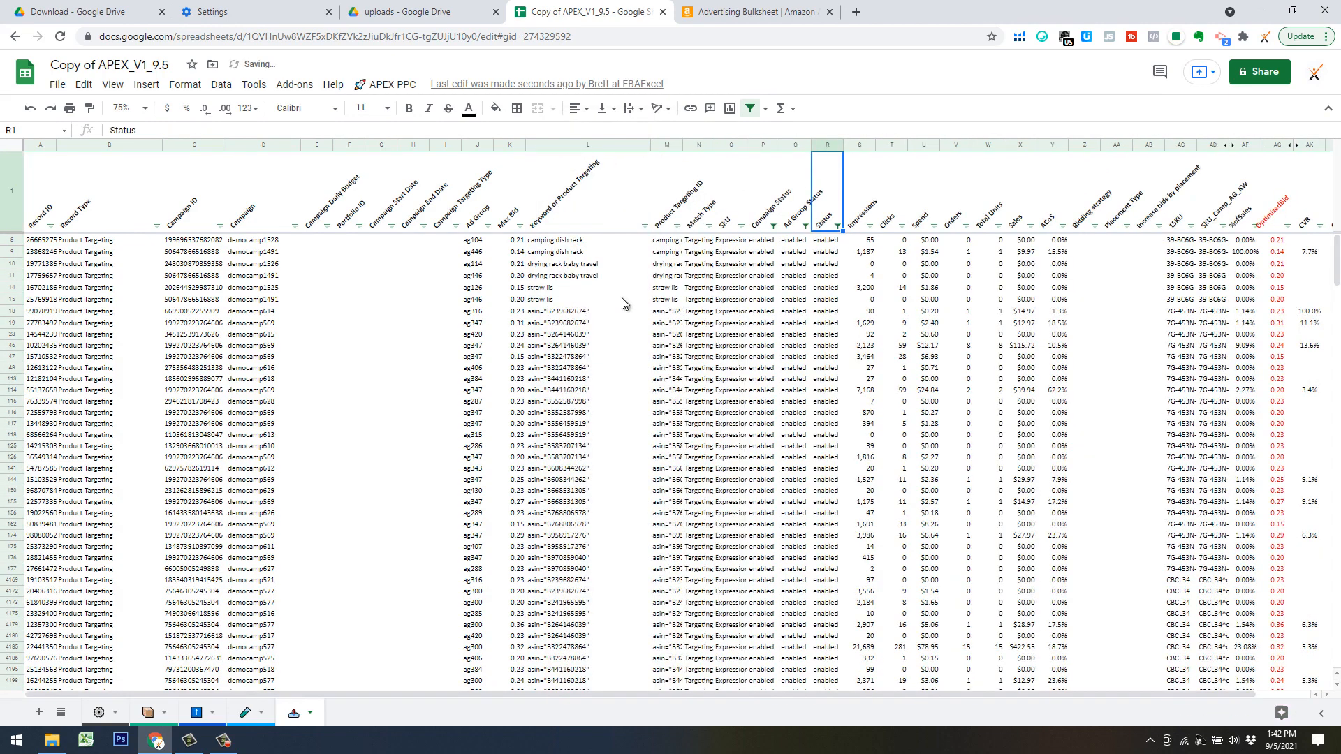
Step: Compare the clicks and orders of the two duplicate "camping dish rack" targets
left_click(898, 252)
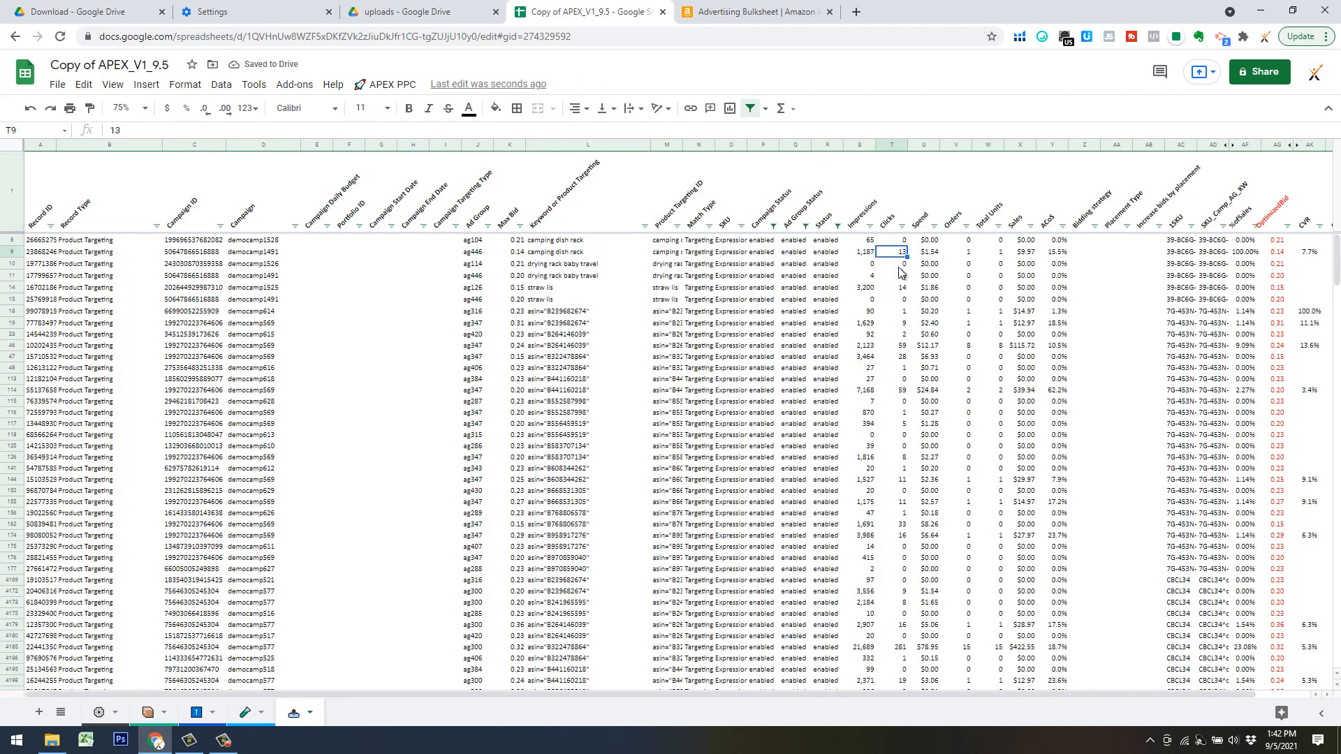
left_click(969, 253)
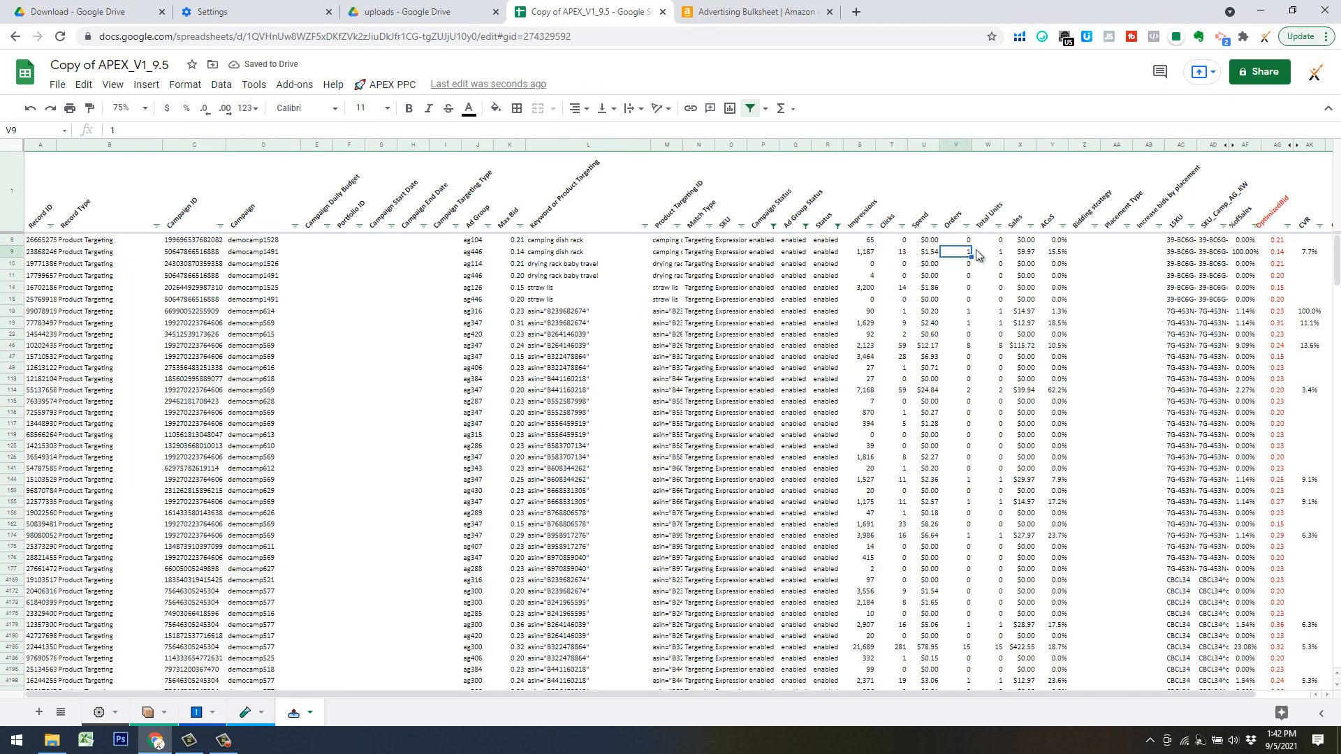
left_click(552, 241)
key("shift+Down")
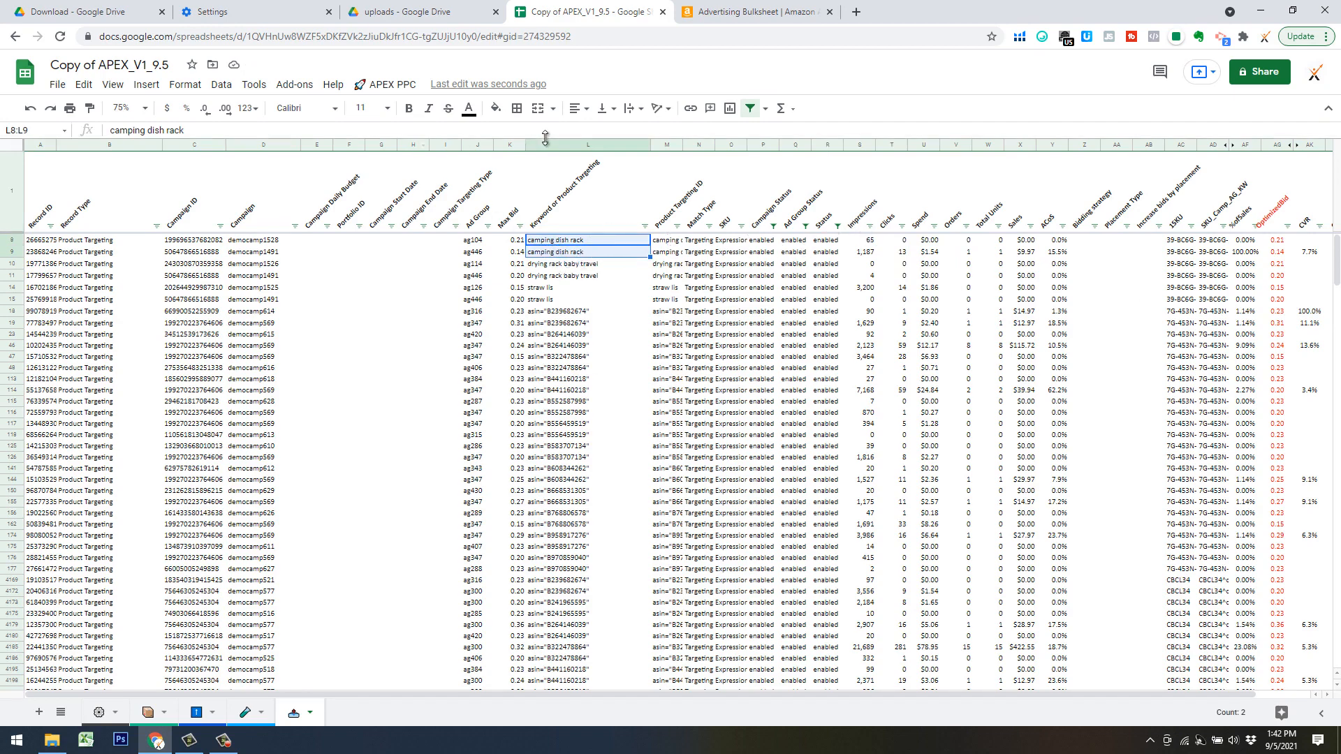
Step: Open the Adjust in Bulk tool for changing bids and statuses of the duplicate targets
left_click(375, 86)
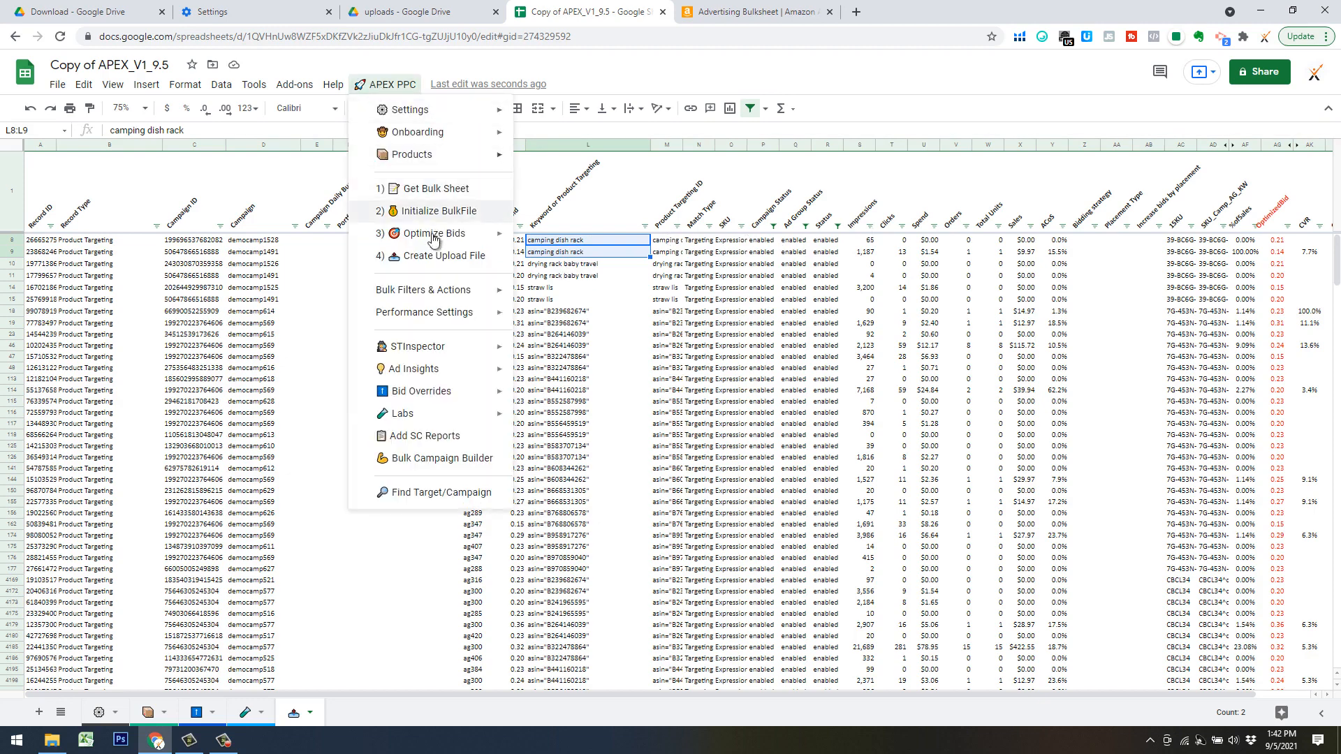
mouse_move(451, 241)
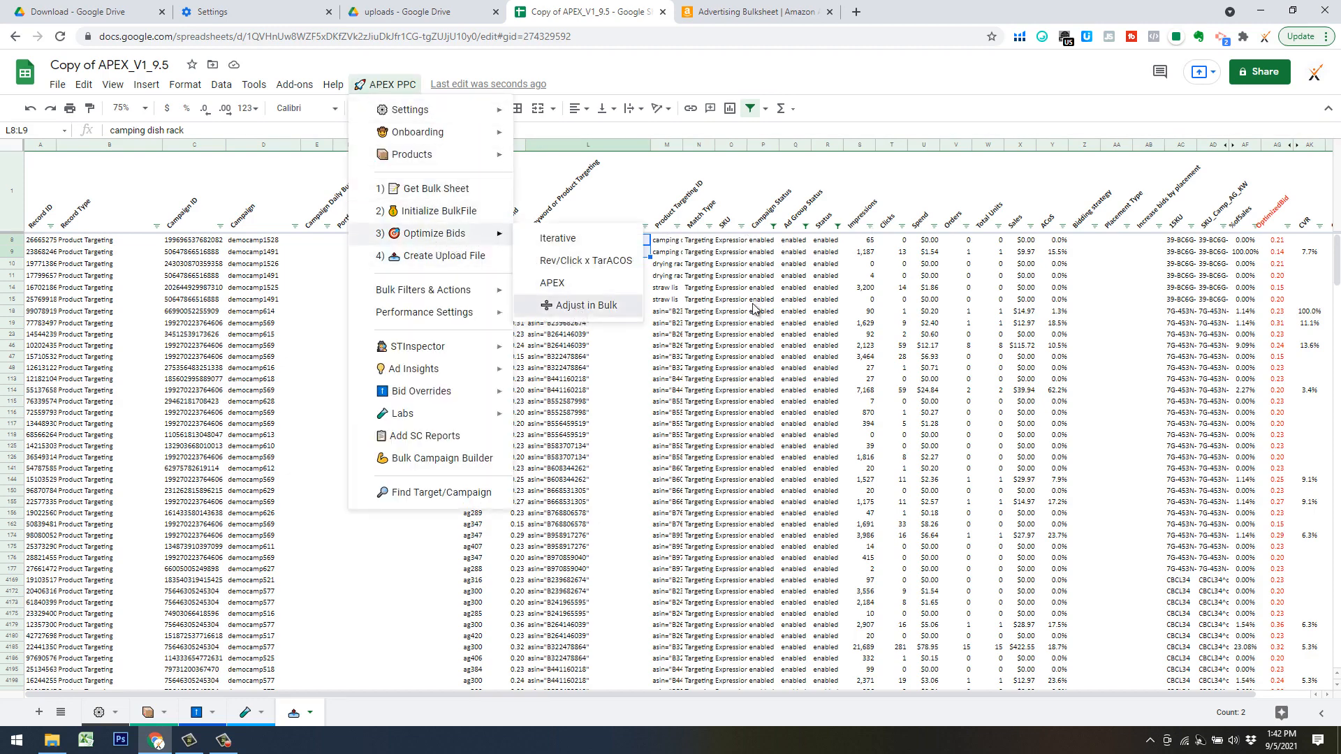
left_click(579, 306)
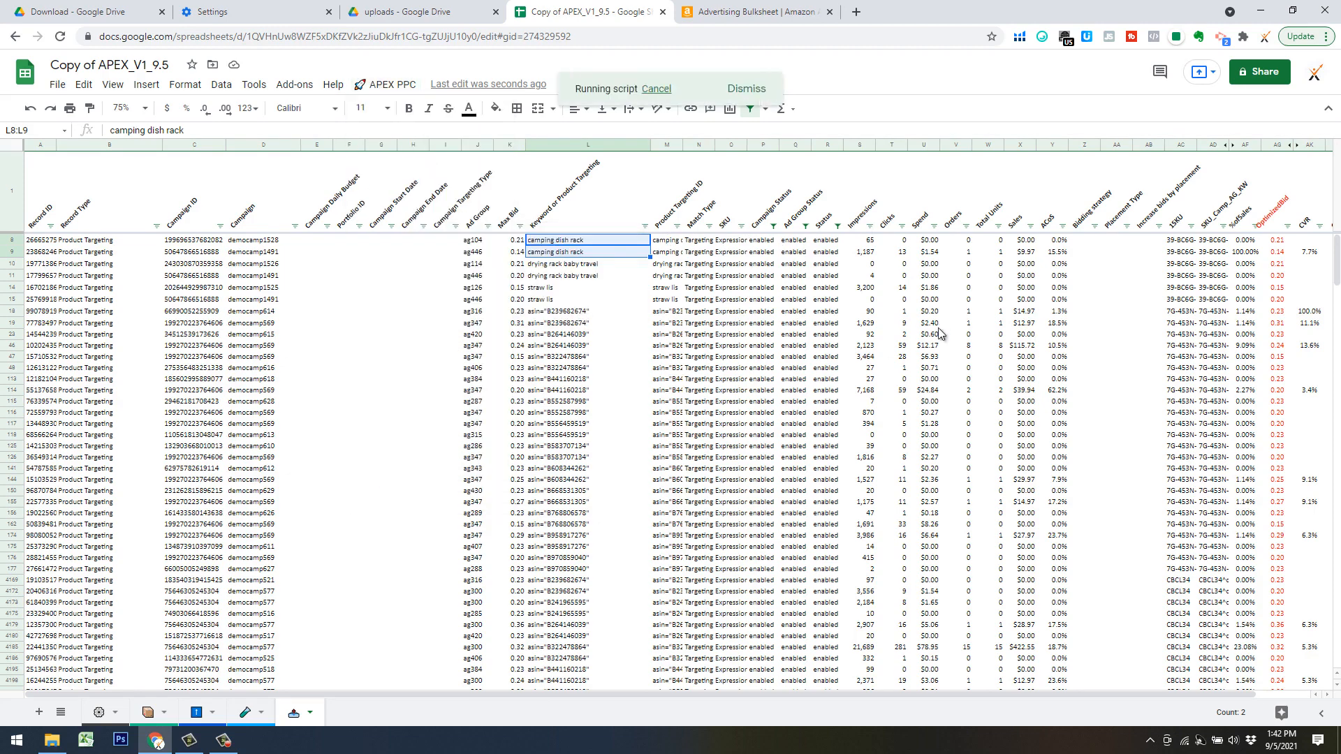
Step: Select the Status cell of one target in each of the first eight duplicate pairs, and close the bulk adjustment tool without changes
left_click(827, 241)
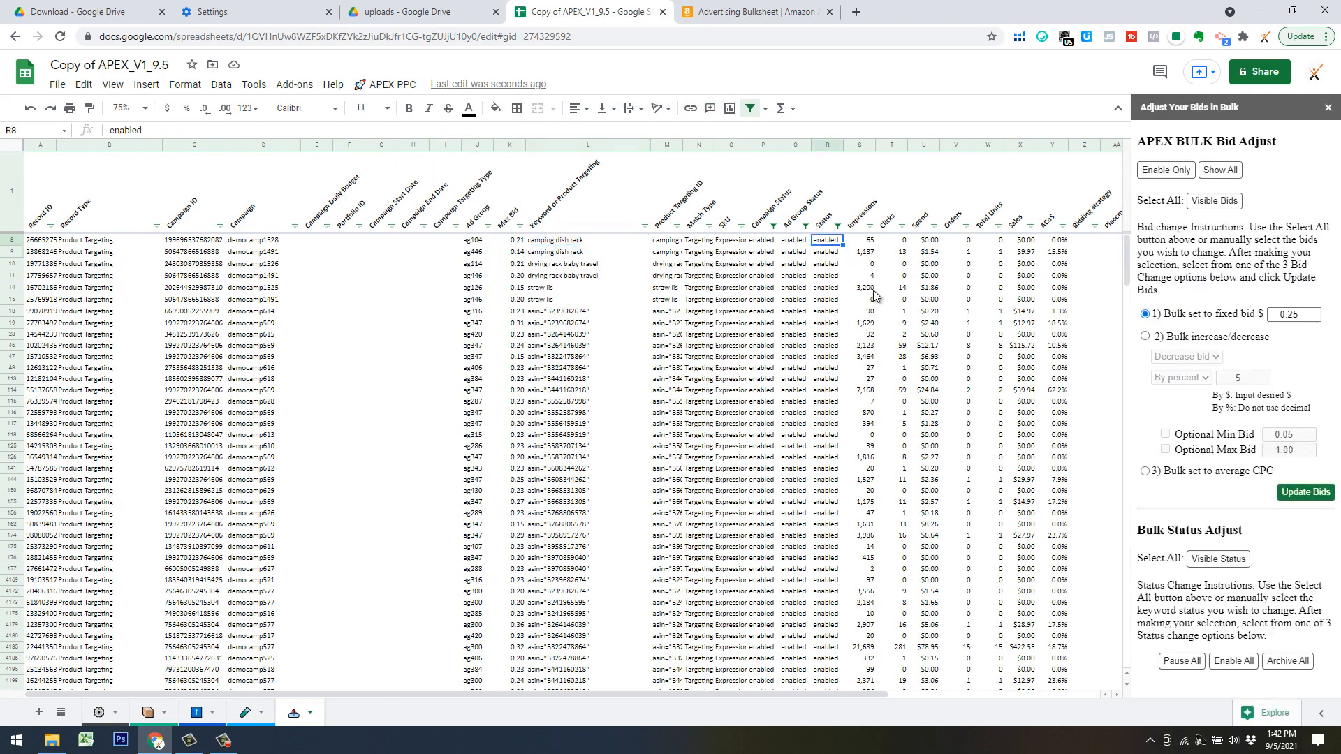
left_click(827, 263, "ctrl")
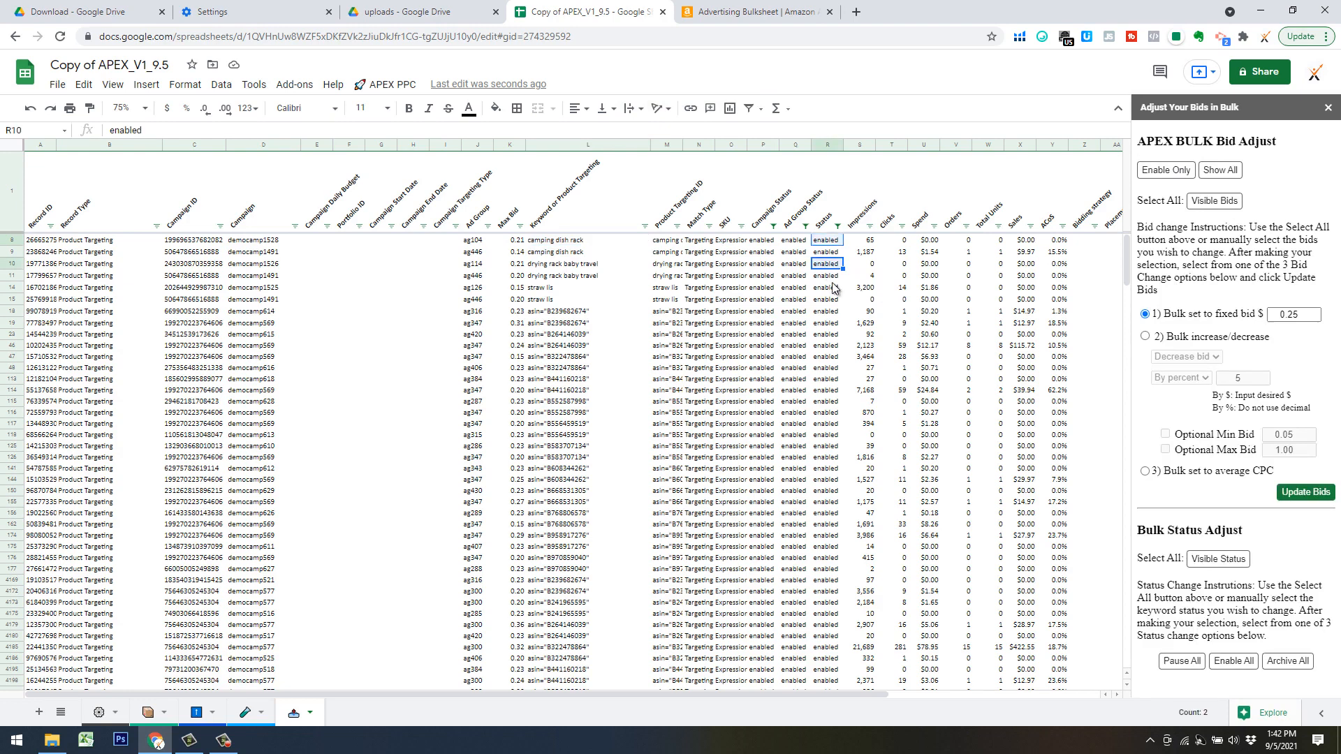
left_click(827, 289, "ctrl")
left_click(826, 312, "ctrl")
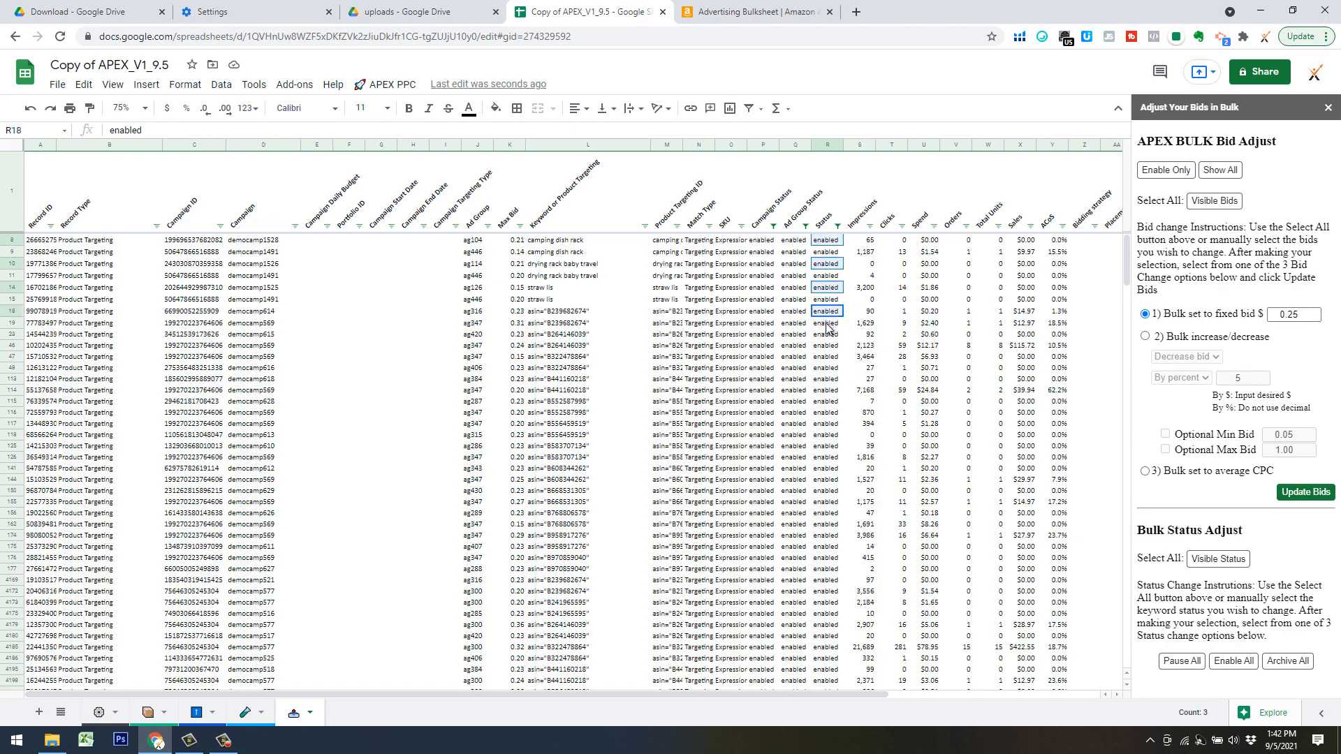
left_click(827, 335, "ctrl")
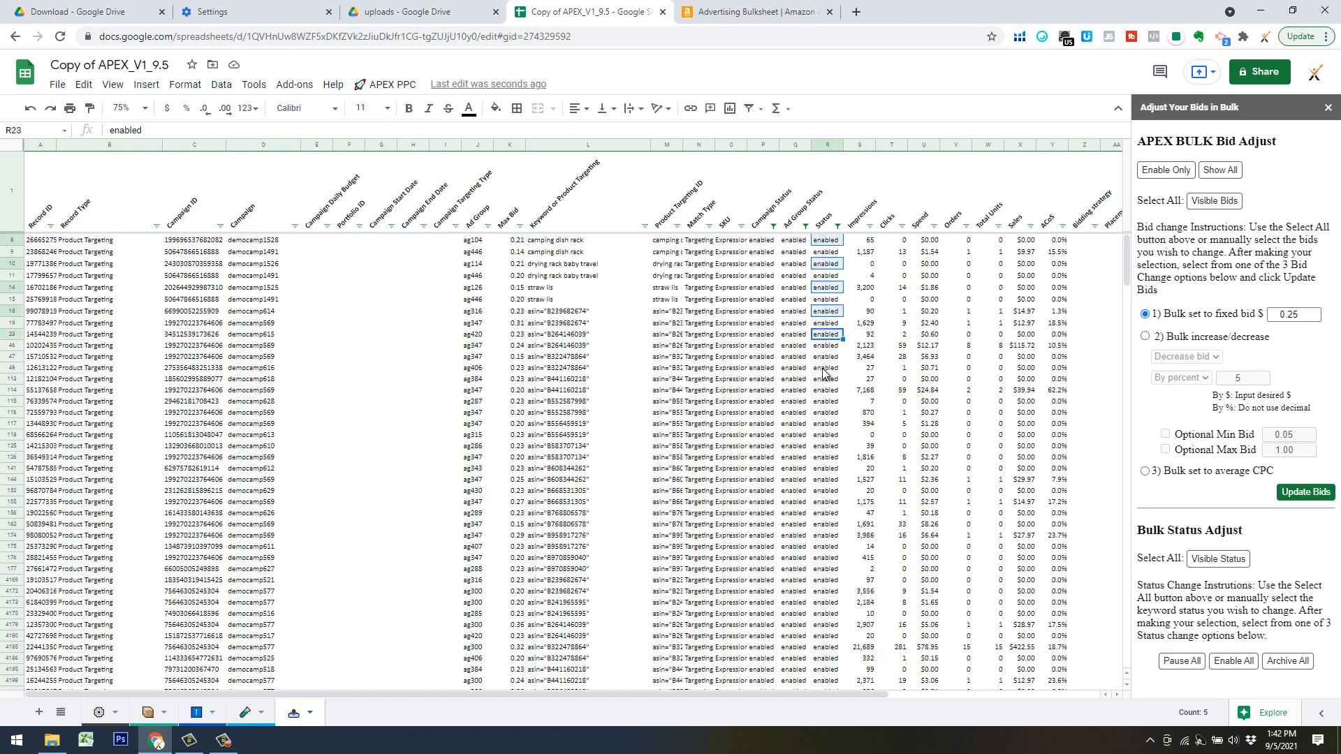
left_click(825, 357, "ctrl")
left_click(819, 379, "ctrl")
left_click(821, 403, "ctrl")
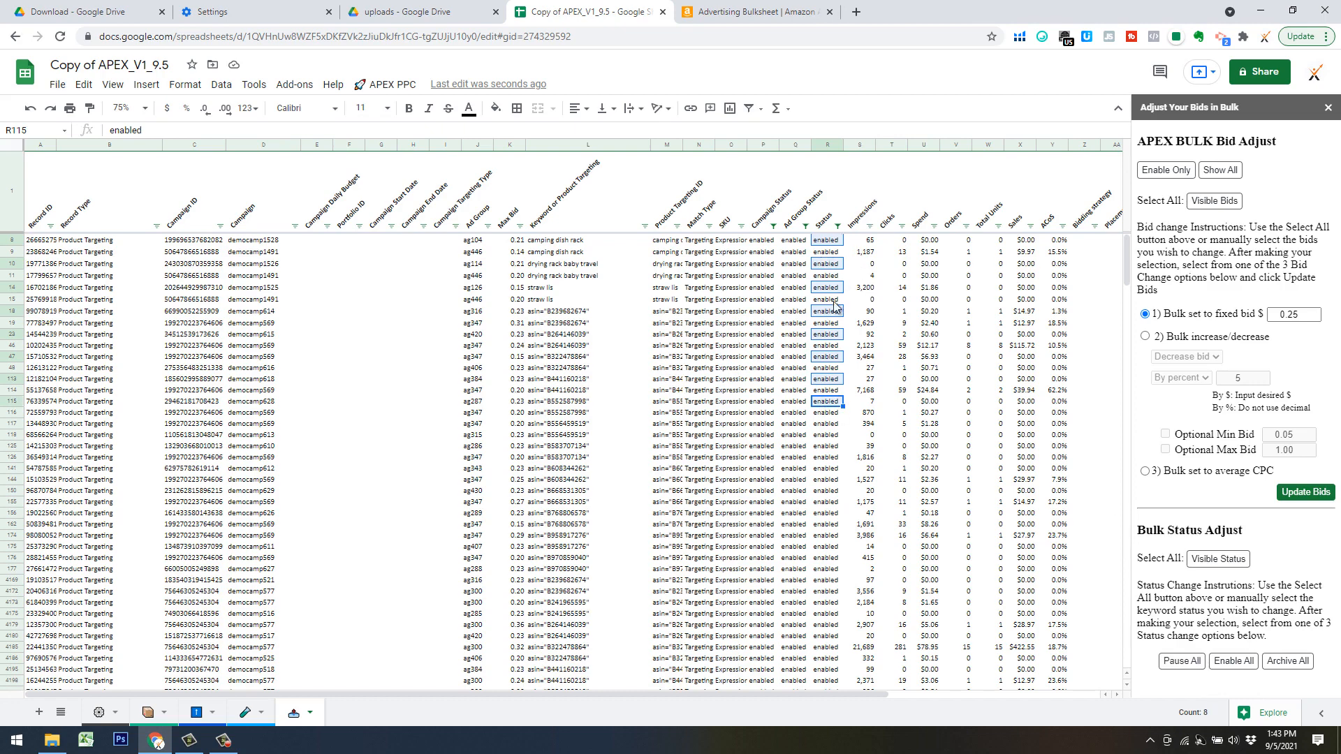
left_click(892, 334)
left_click(1328, 107)
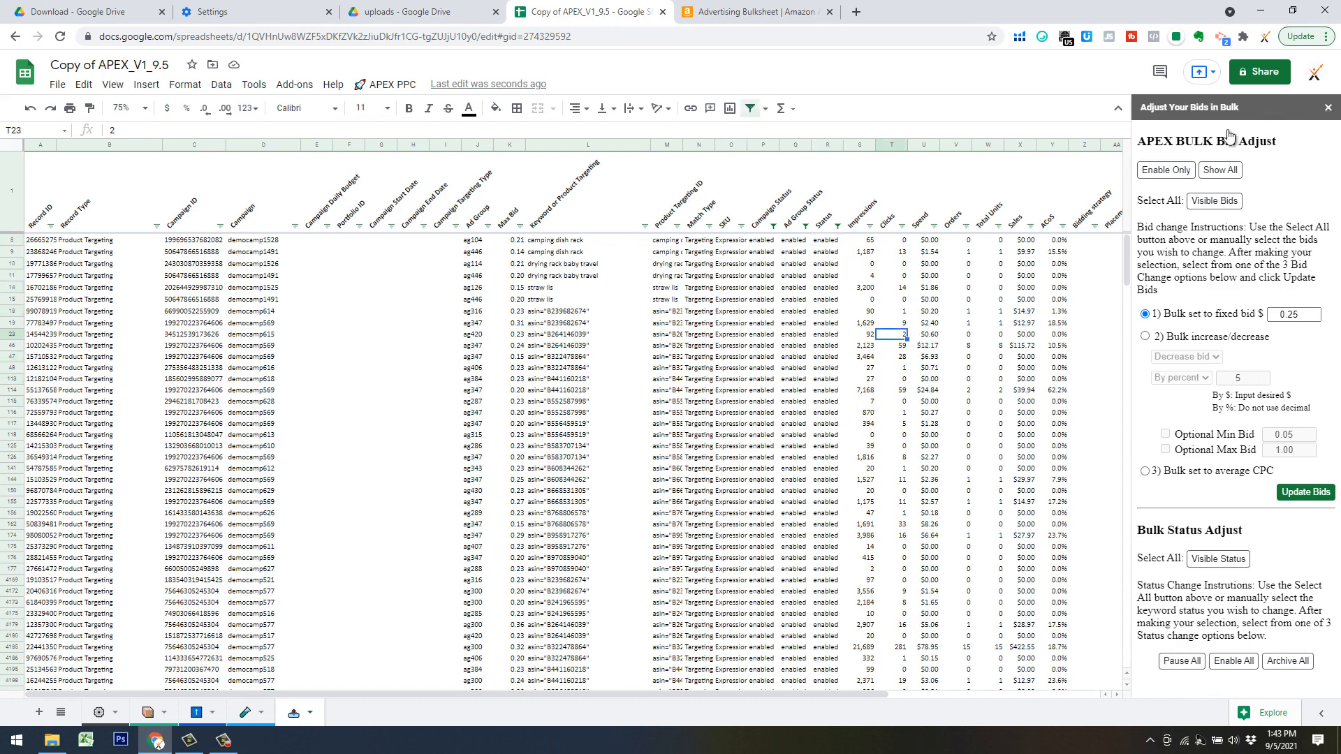
Step: Look over the bulk filter options and apply Show All to clear the duplicate filter from the bulk sheet
left_click(401, 90)
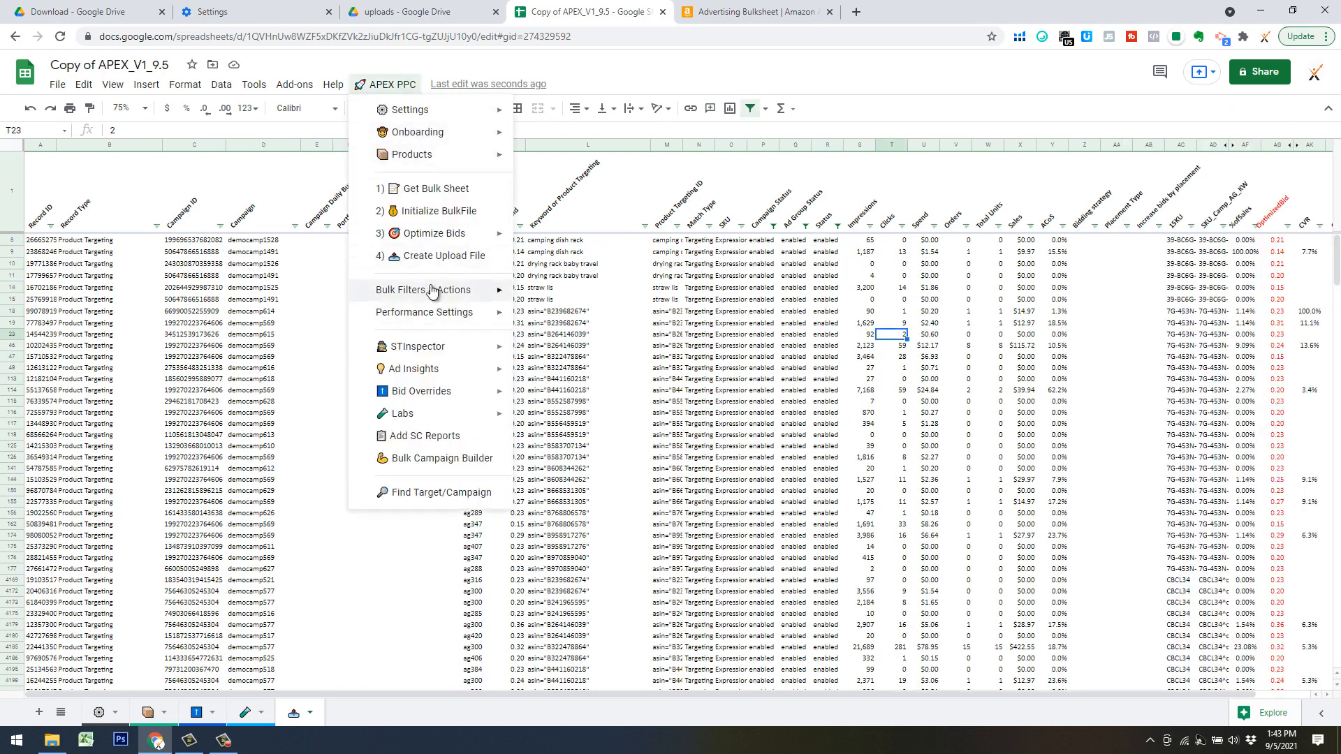
mouse_move(437, 290)
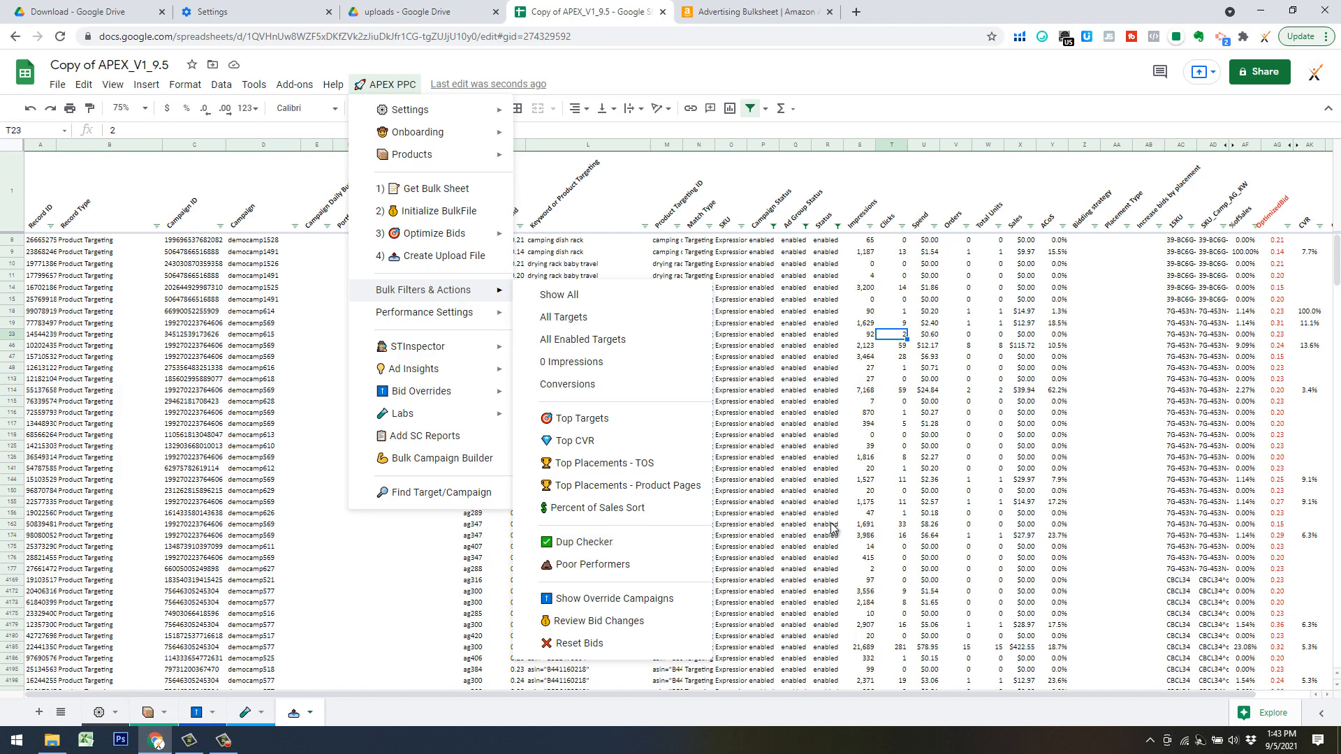
left_click(831, 491)
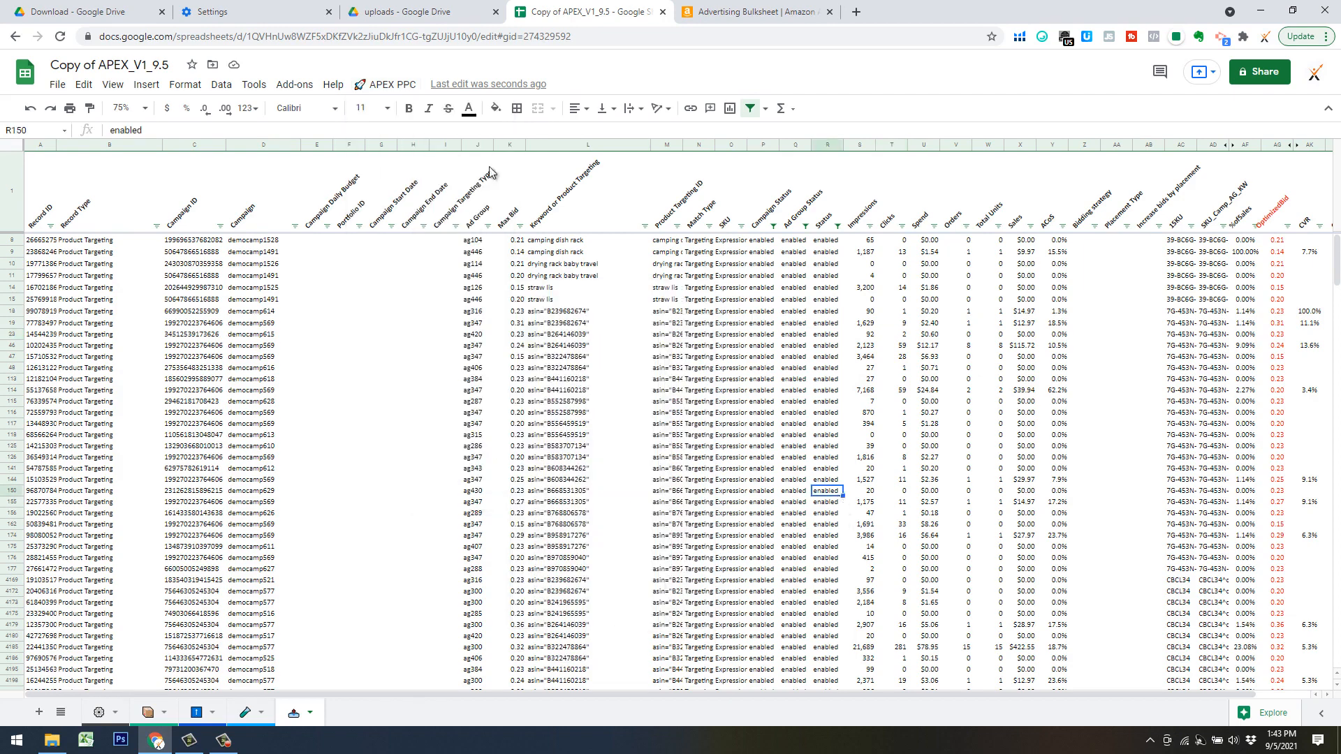
left_click(412, 85)
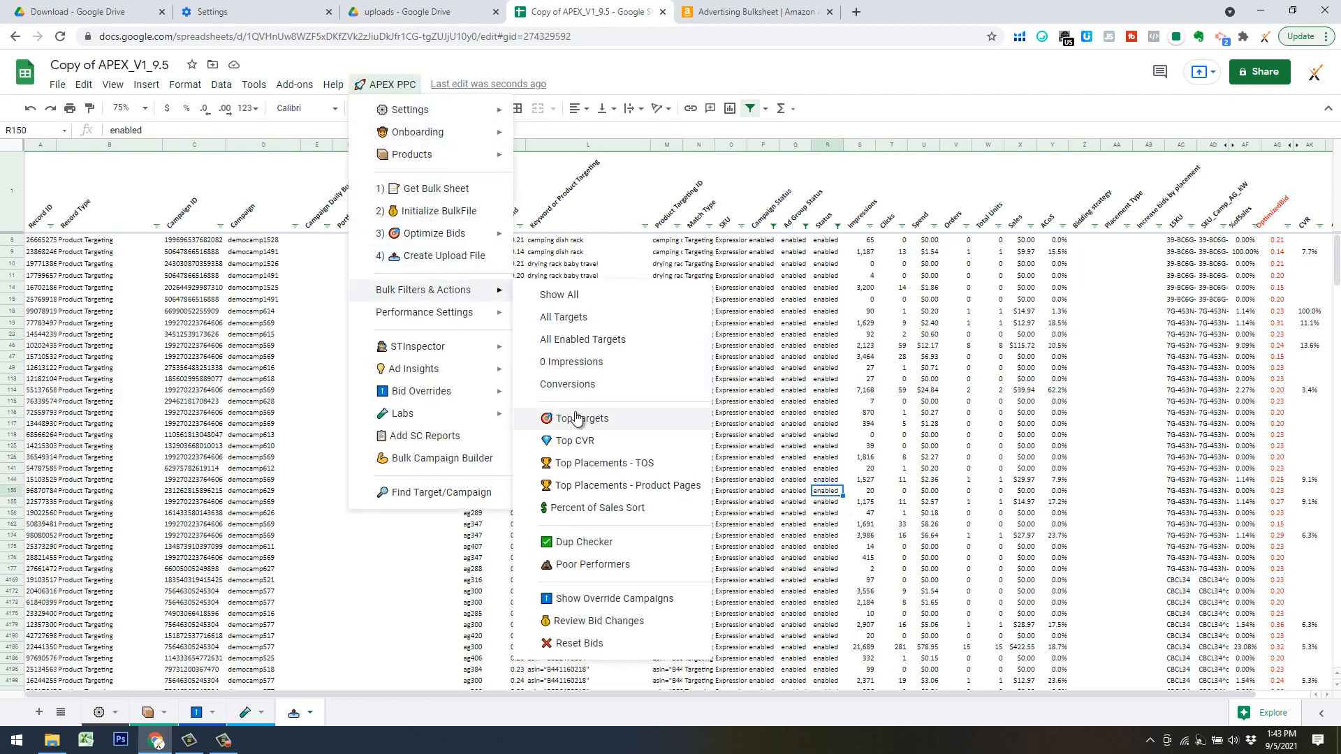
left_click(555, 294)
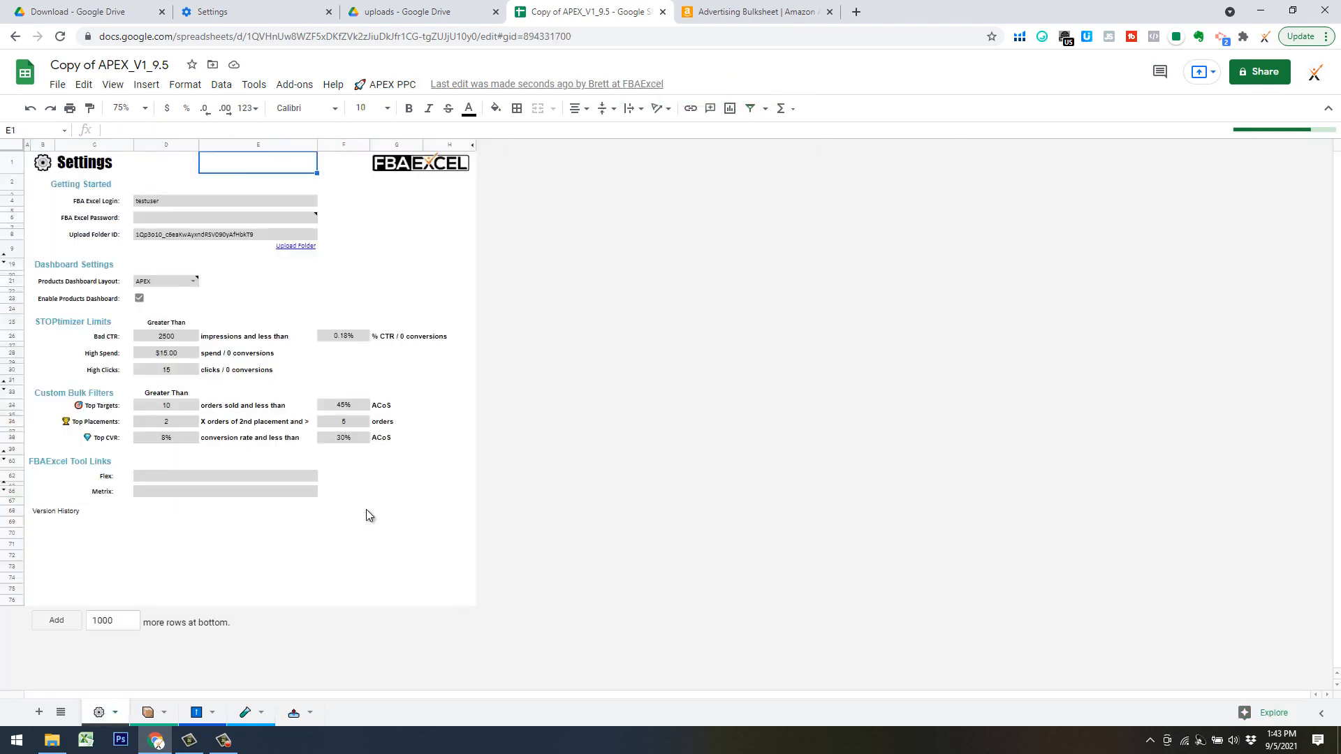
Step: Check the STOPtimizer Limits on the Settings sheet and apply the Poor Performers bulk filter
left_click(79, 320)
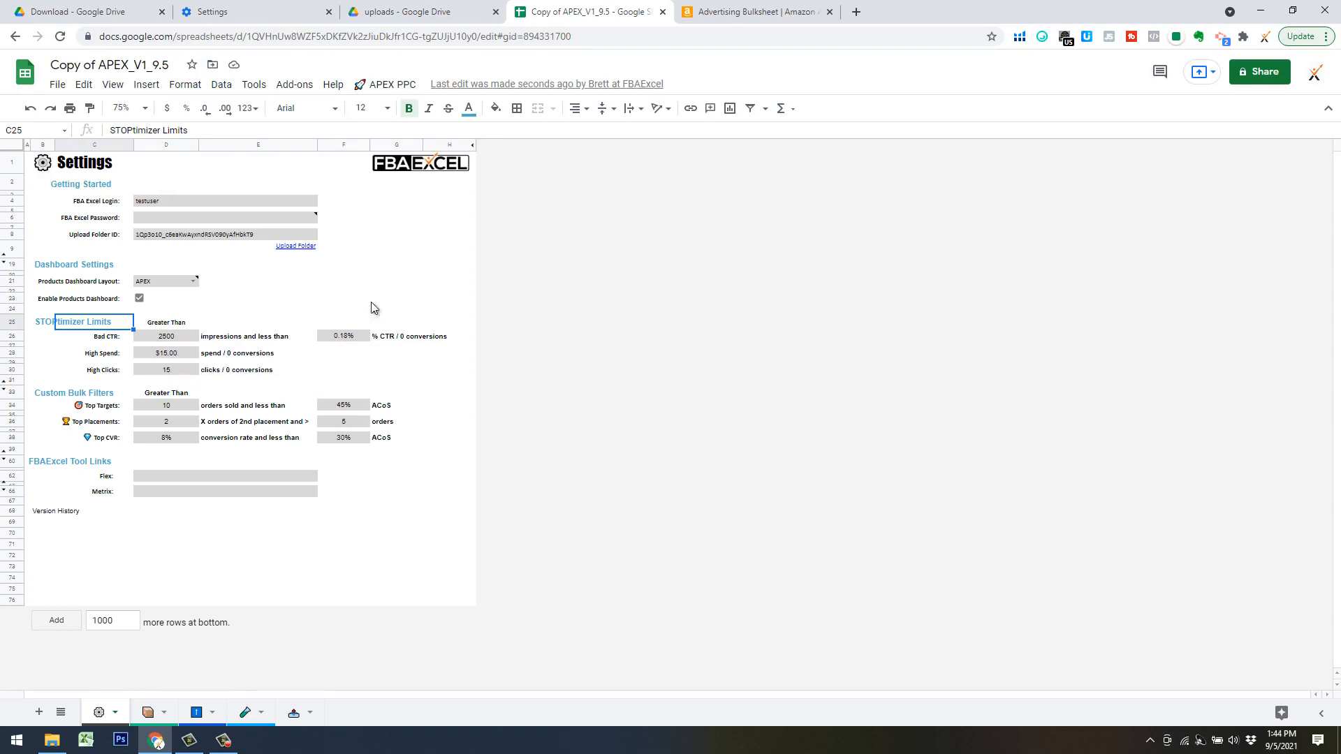
left_click(391, 85)
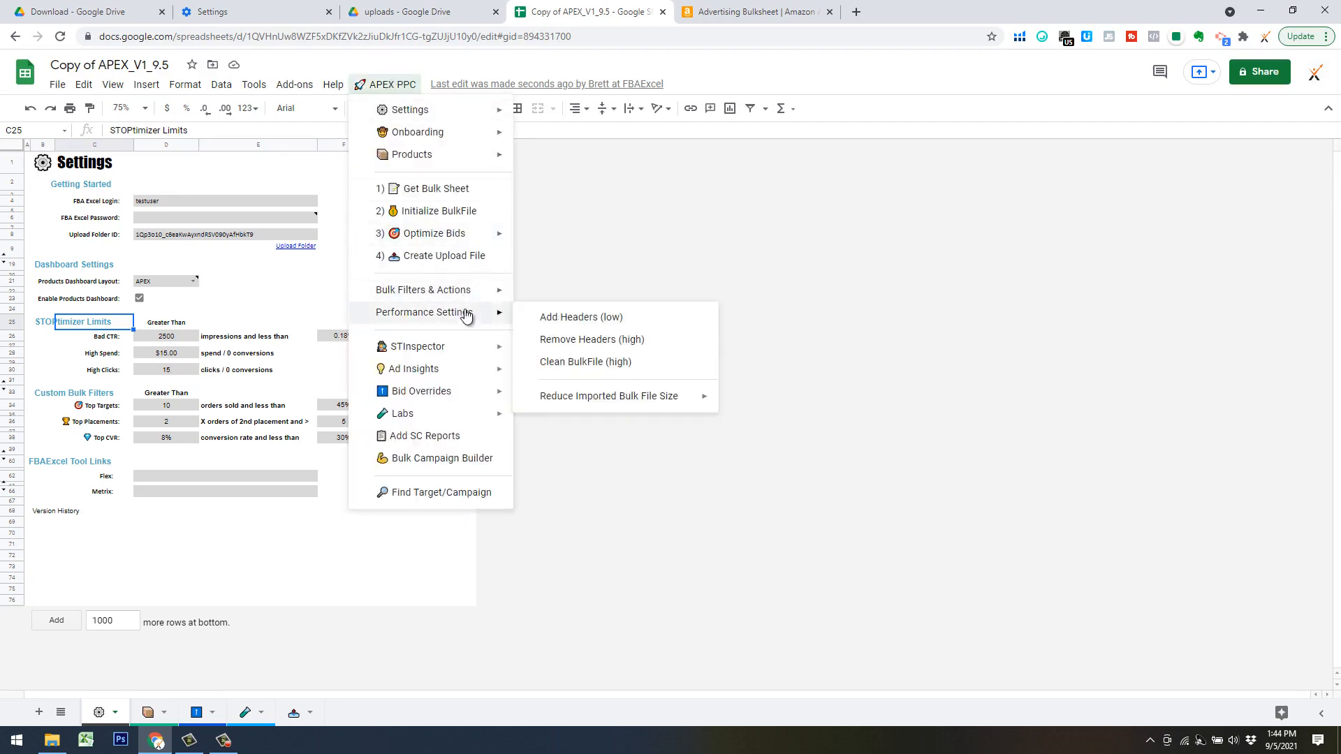
mouse_move(477, 297)
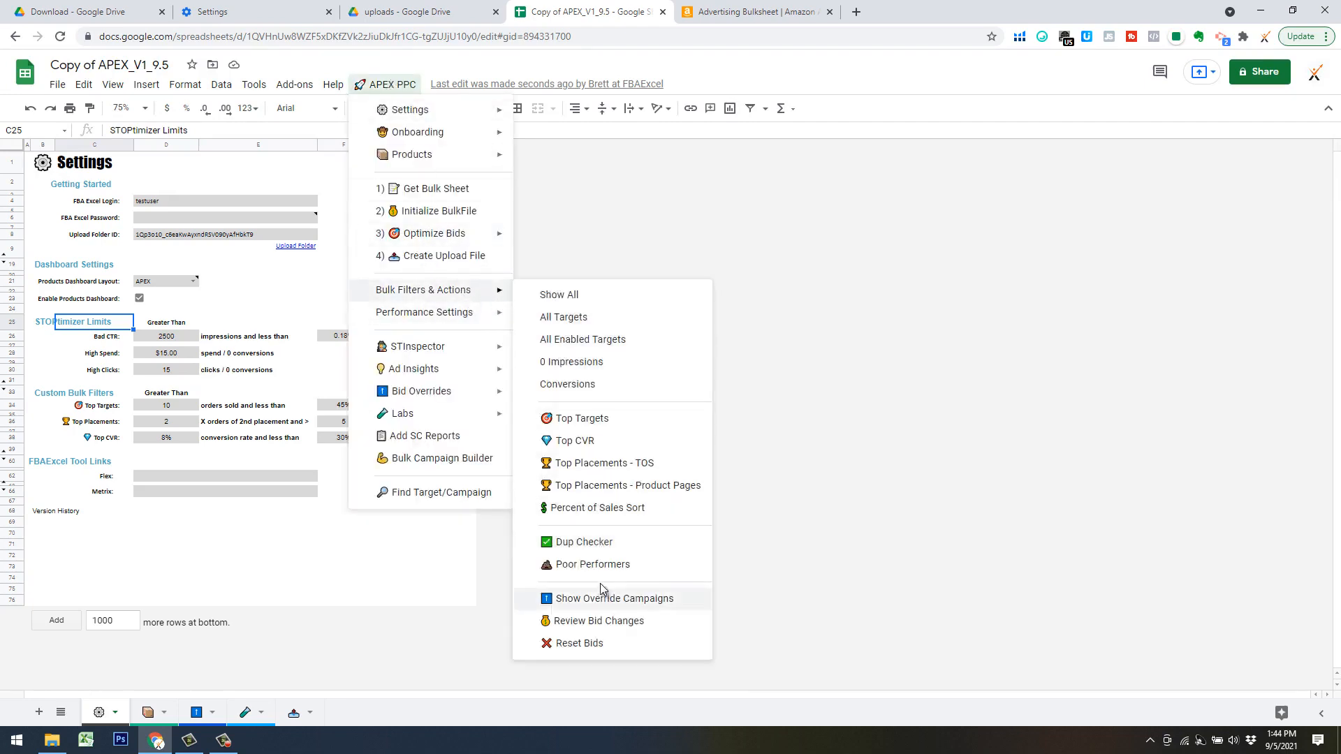
left_click(652, 566)
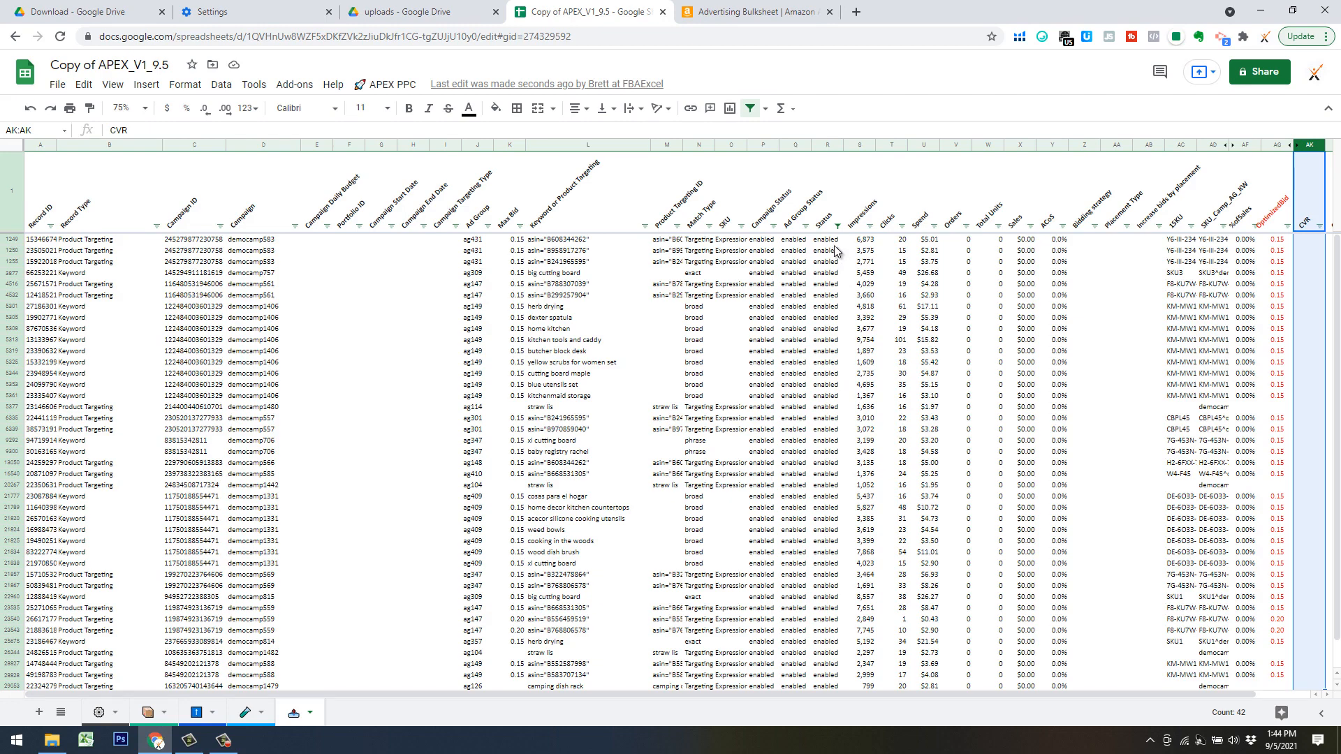
Step: Review the remaining bulk filter options and the override entries on the Bid Overrides sheet
left_click(390, 85)
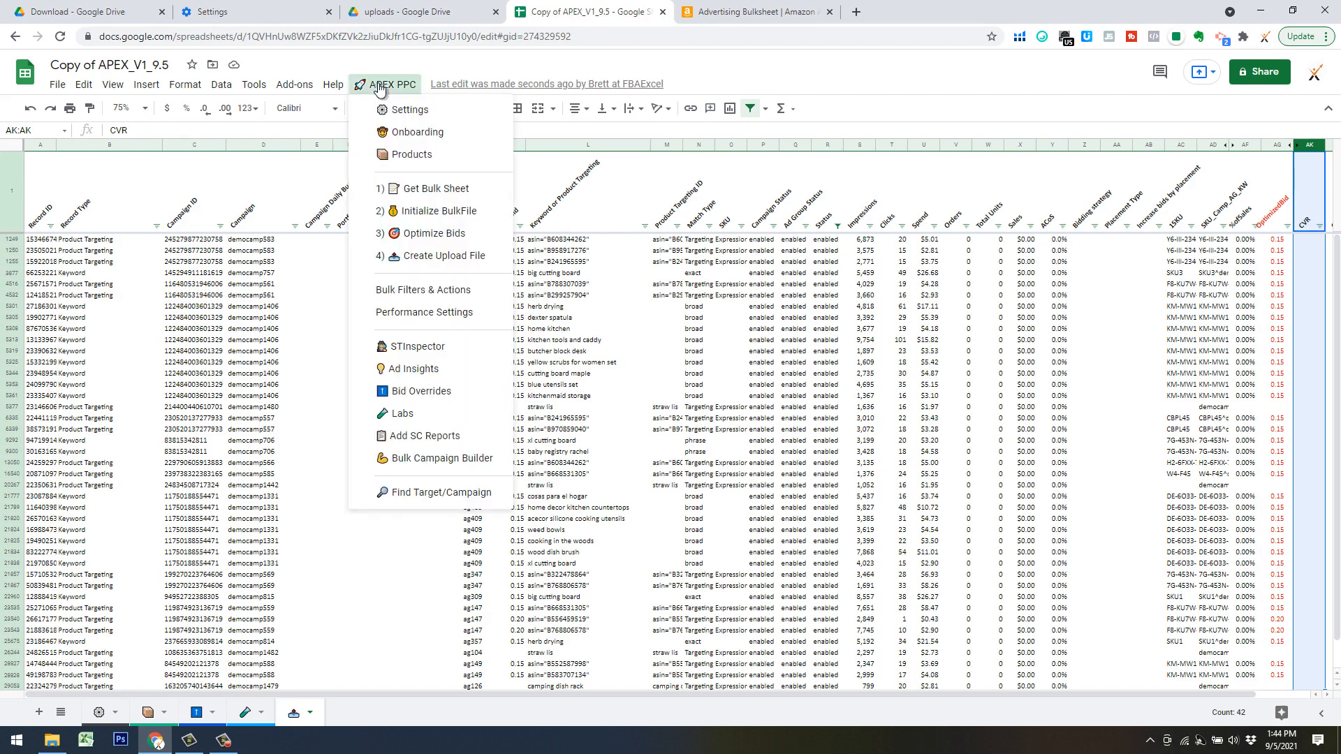
mouse_move(451, 289)
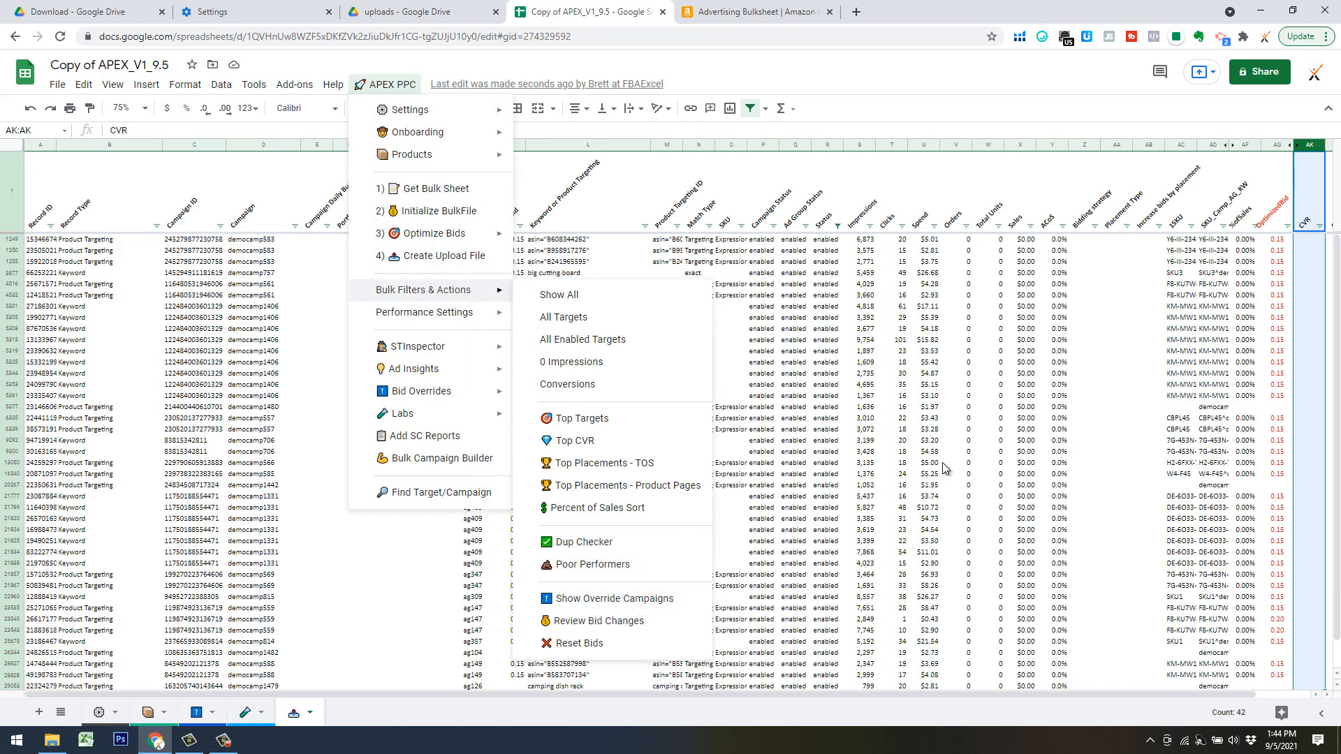
left_click(827, 452)
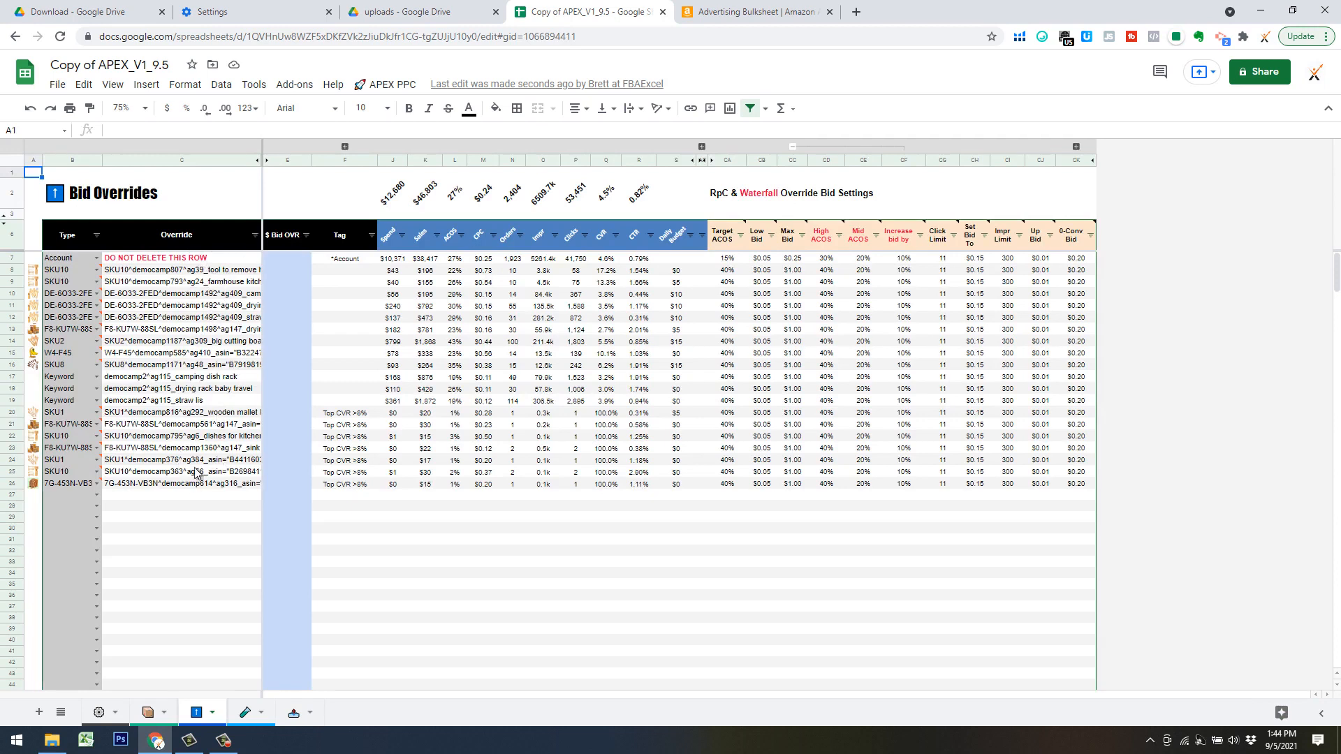
left_click(250, 272)
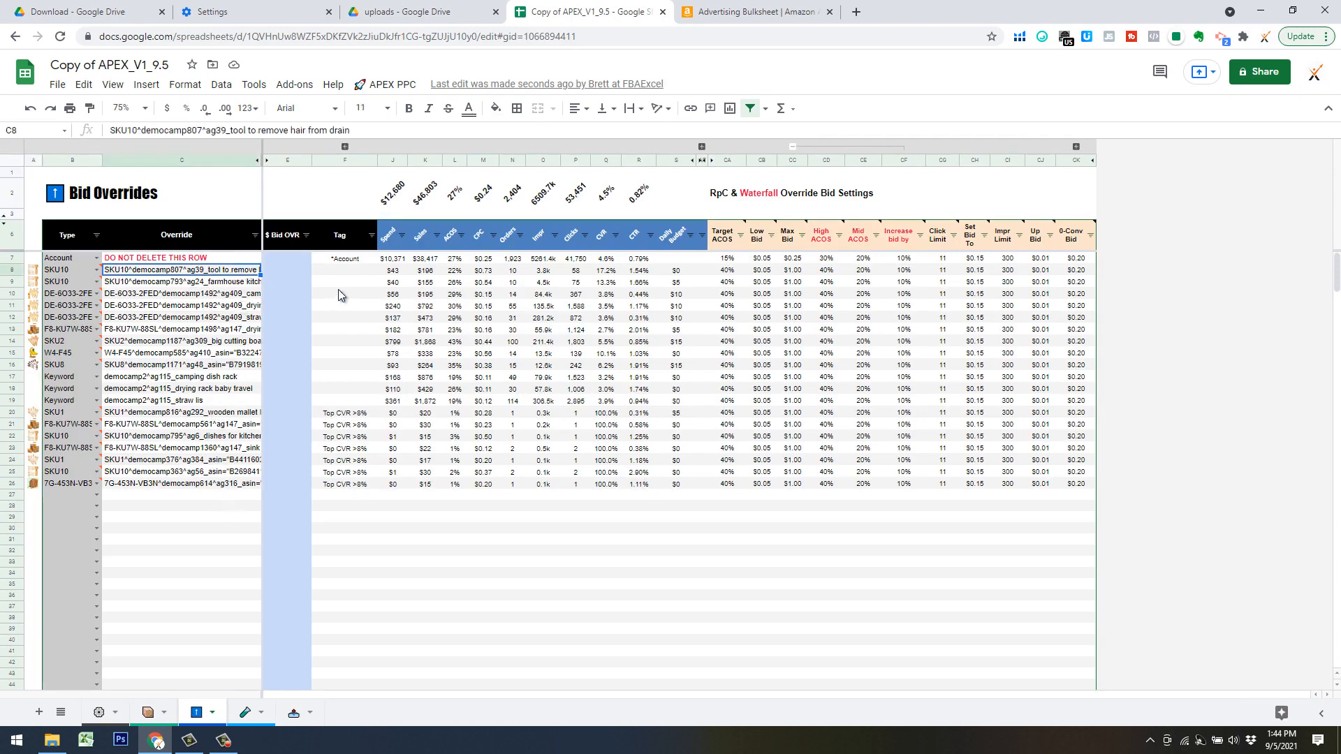
left_click(401, 85)
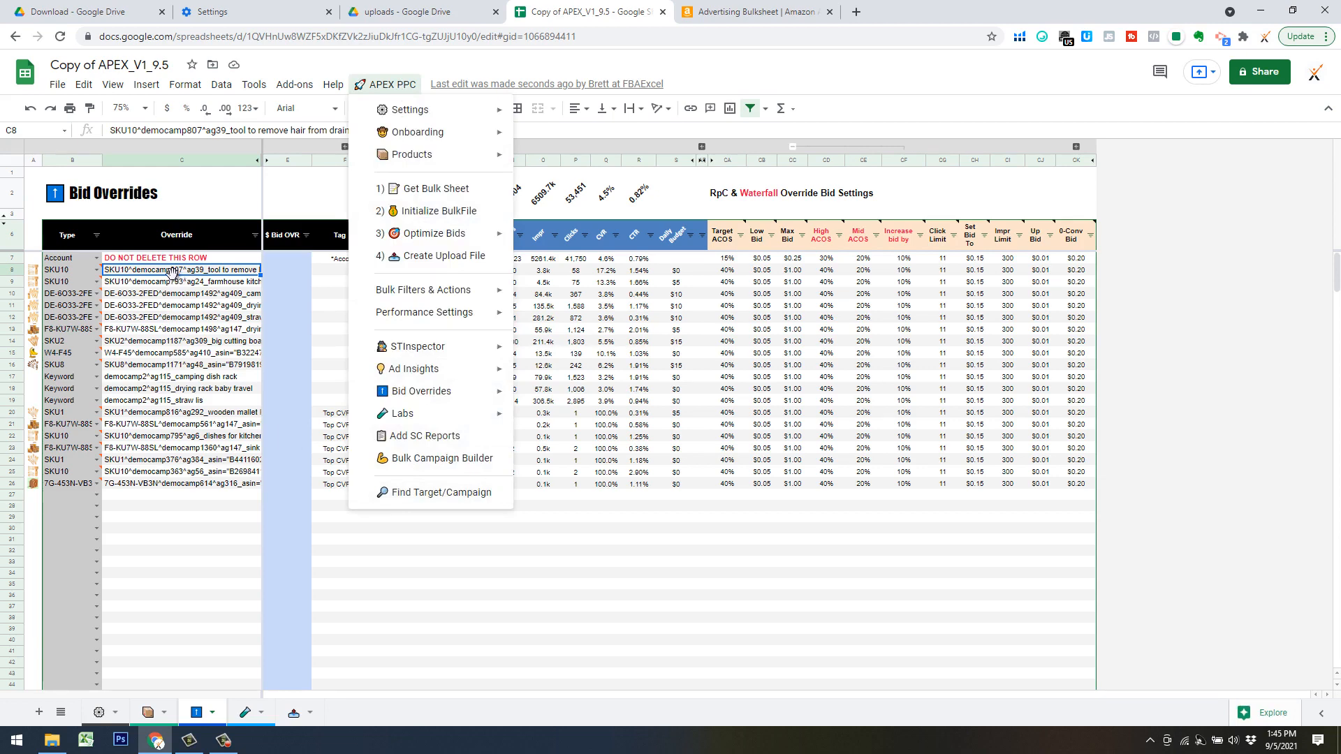
left_click(374, 541)
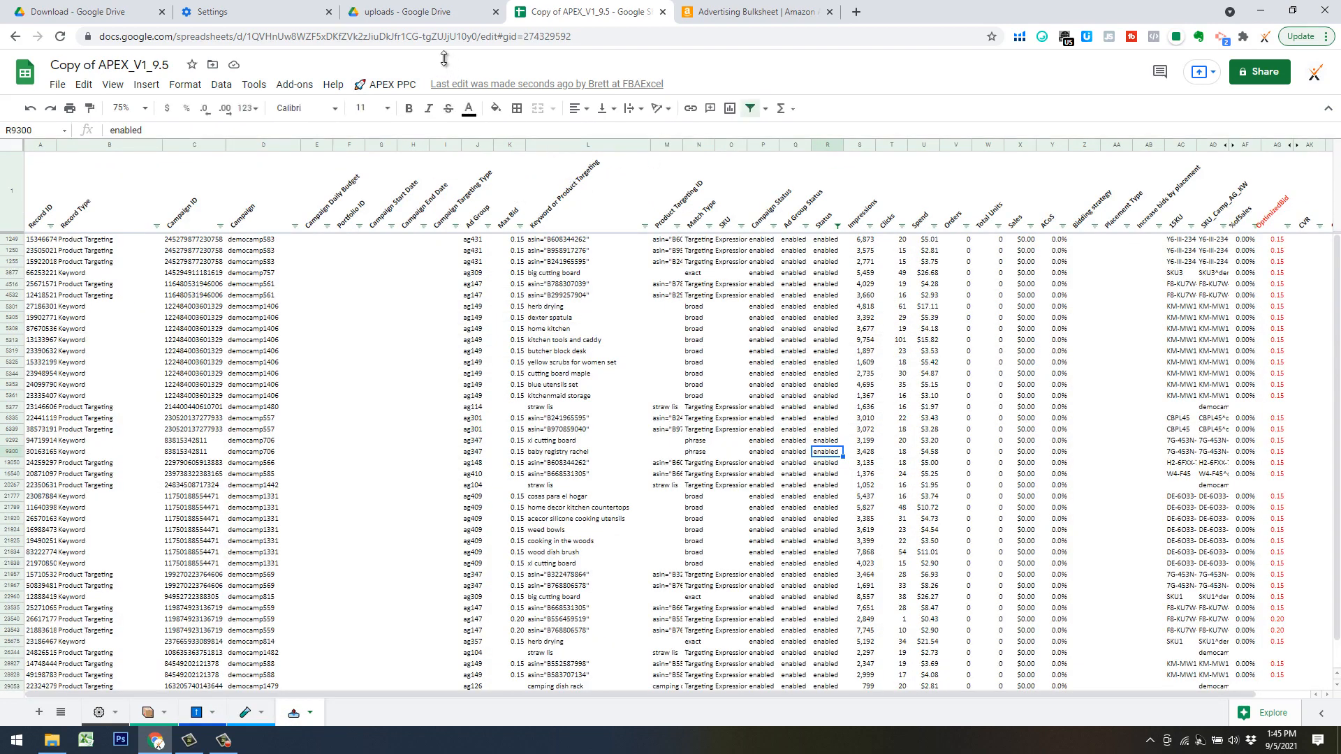
Step: Show all rows of the bulk sheet again, and refresh the performance data on the Bid Overrides sheet
left_click(391, 85)
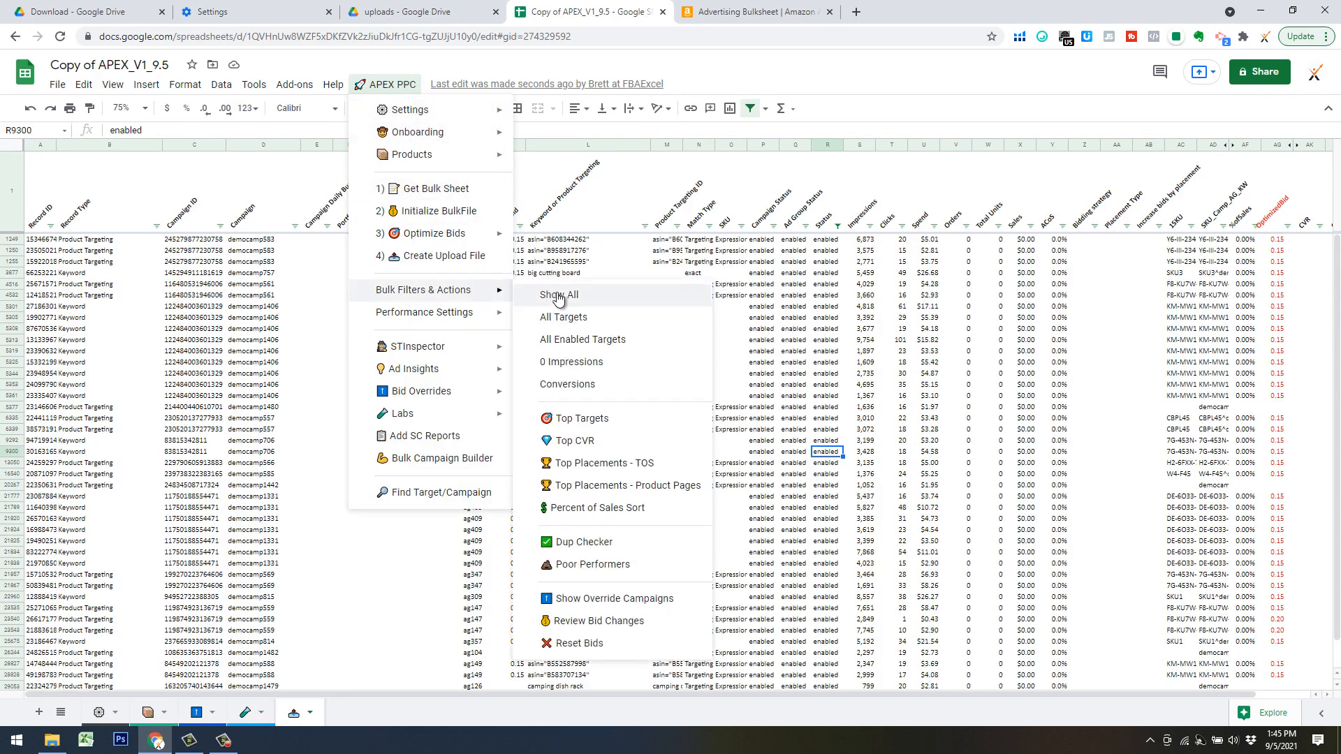
left_click(570, 296)
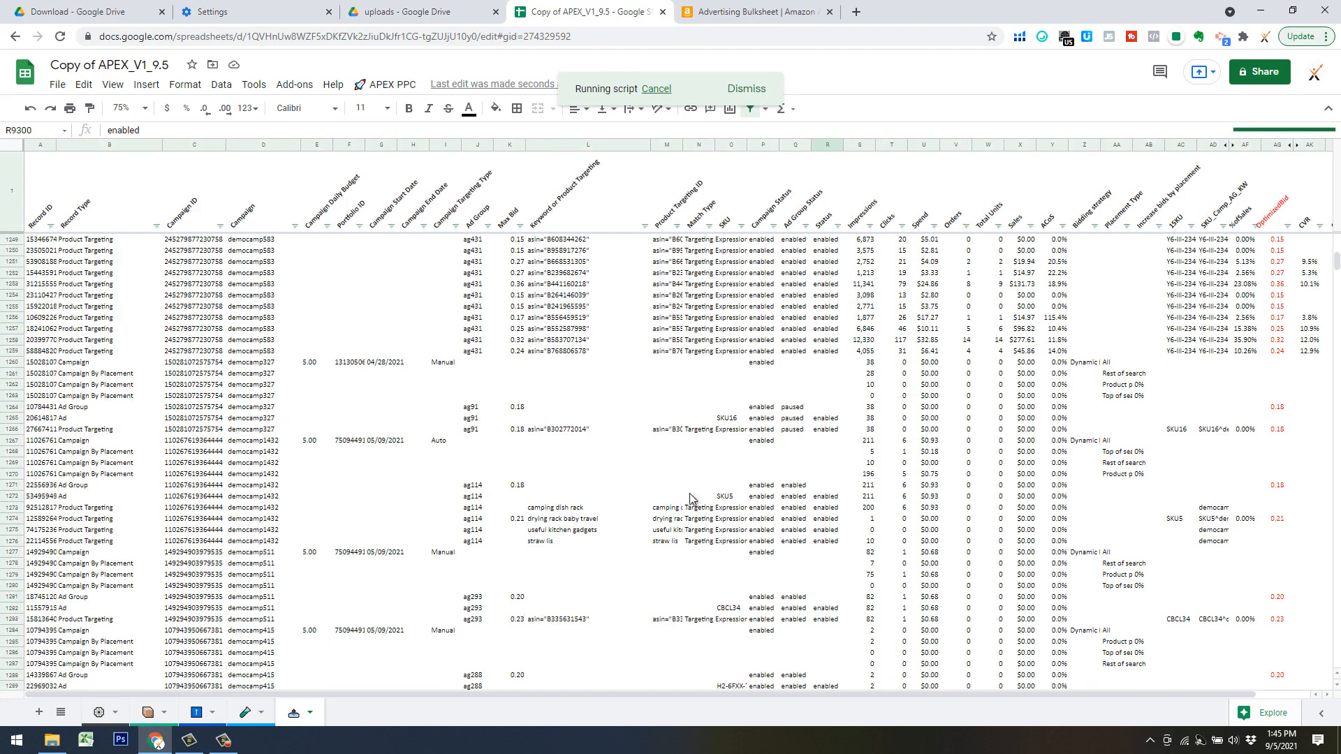
left_click(197, 713)
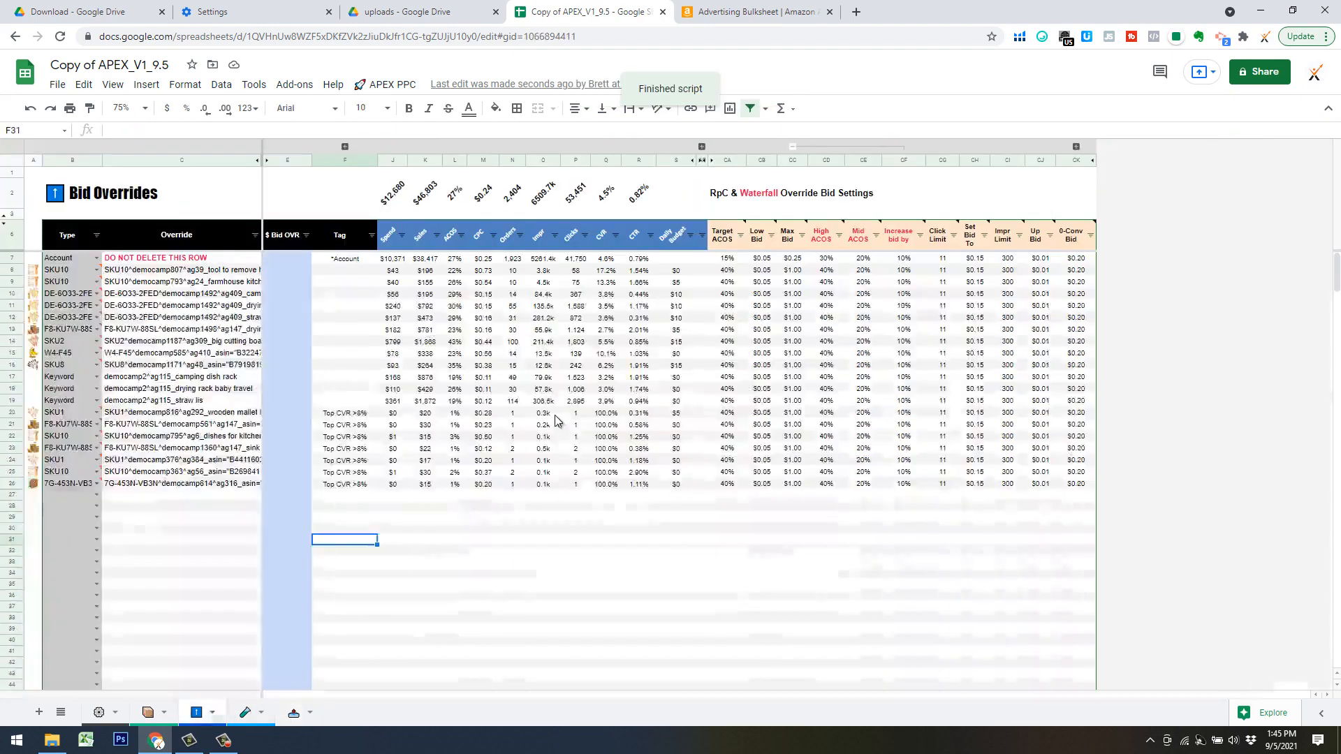
left_click(370, 84)
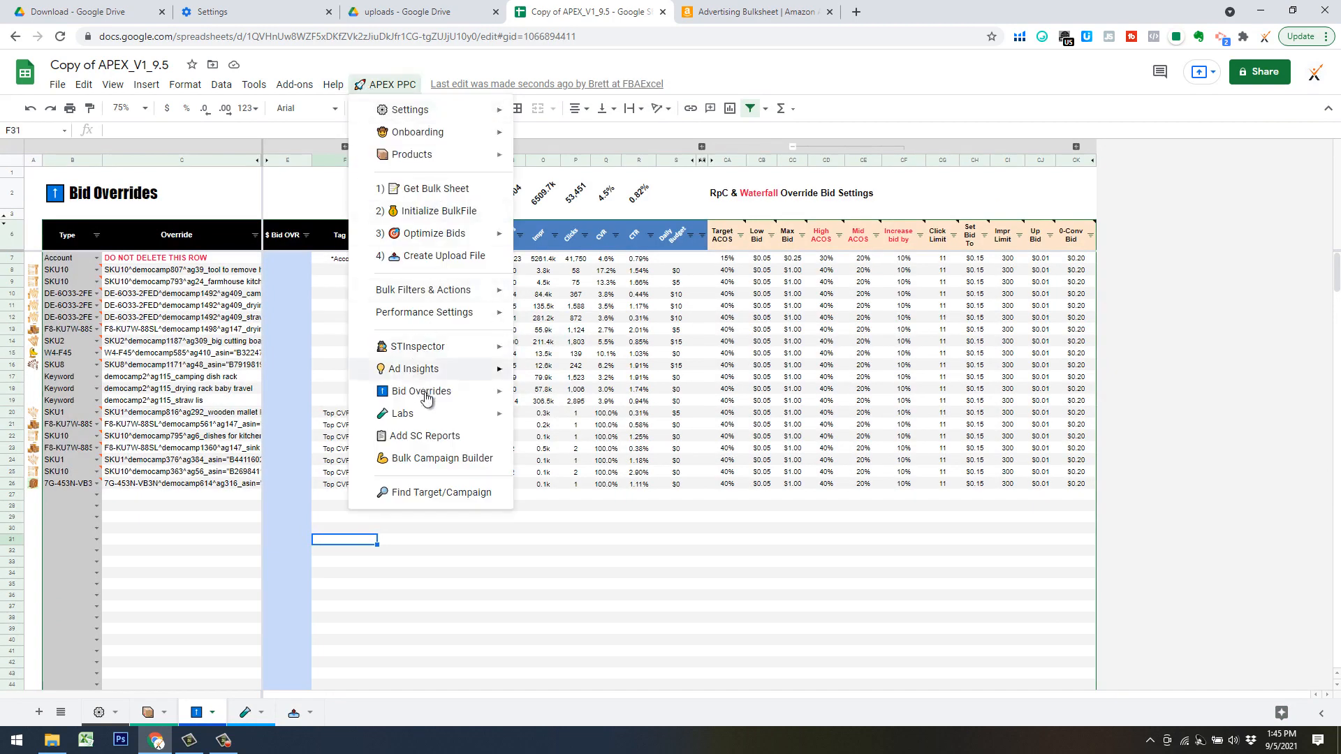
mouse_move(426, 392)
left_click(541, 396)
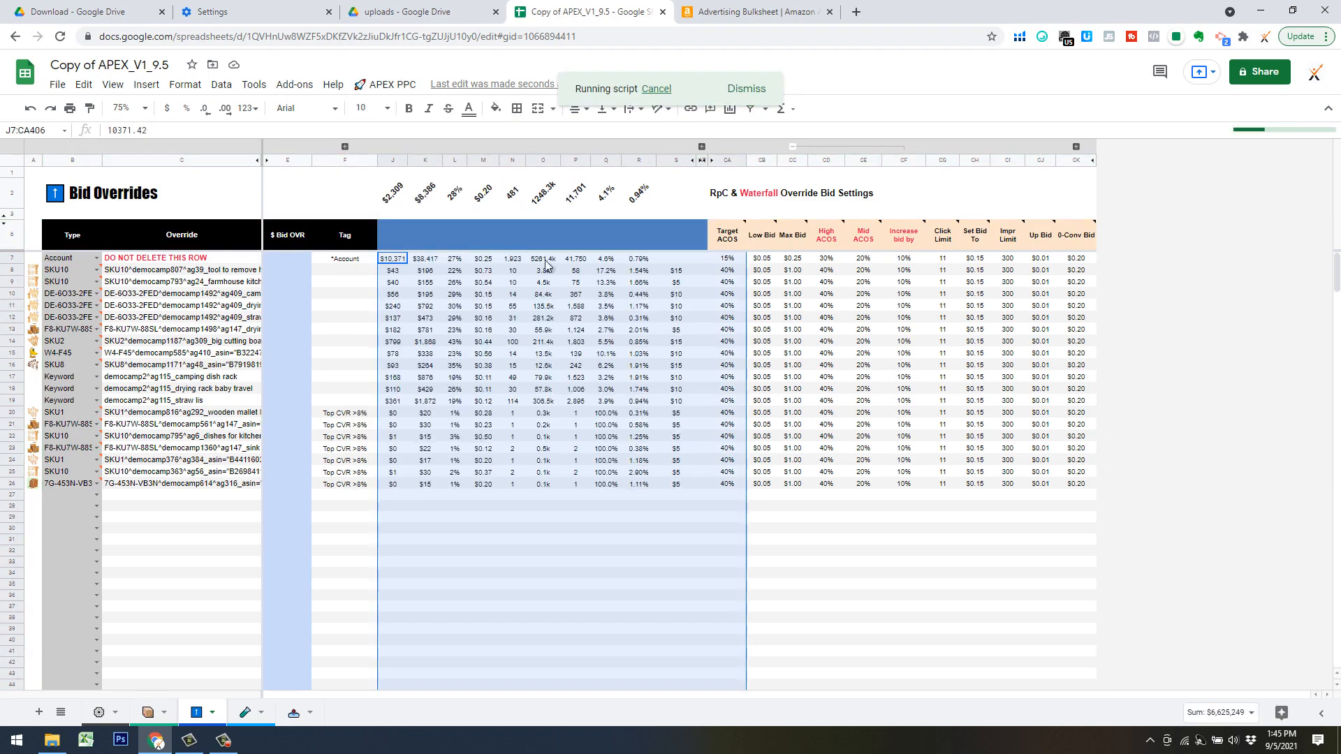
Step: Apply the Show Override Campaigns filter and look through the campaigns listed in the bulk sheet
left_click(392, 85)
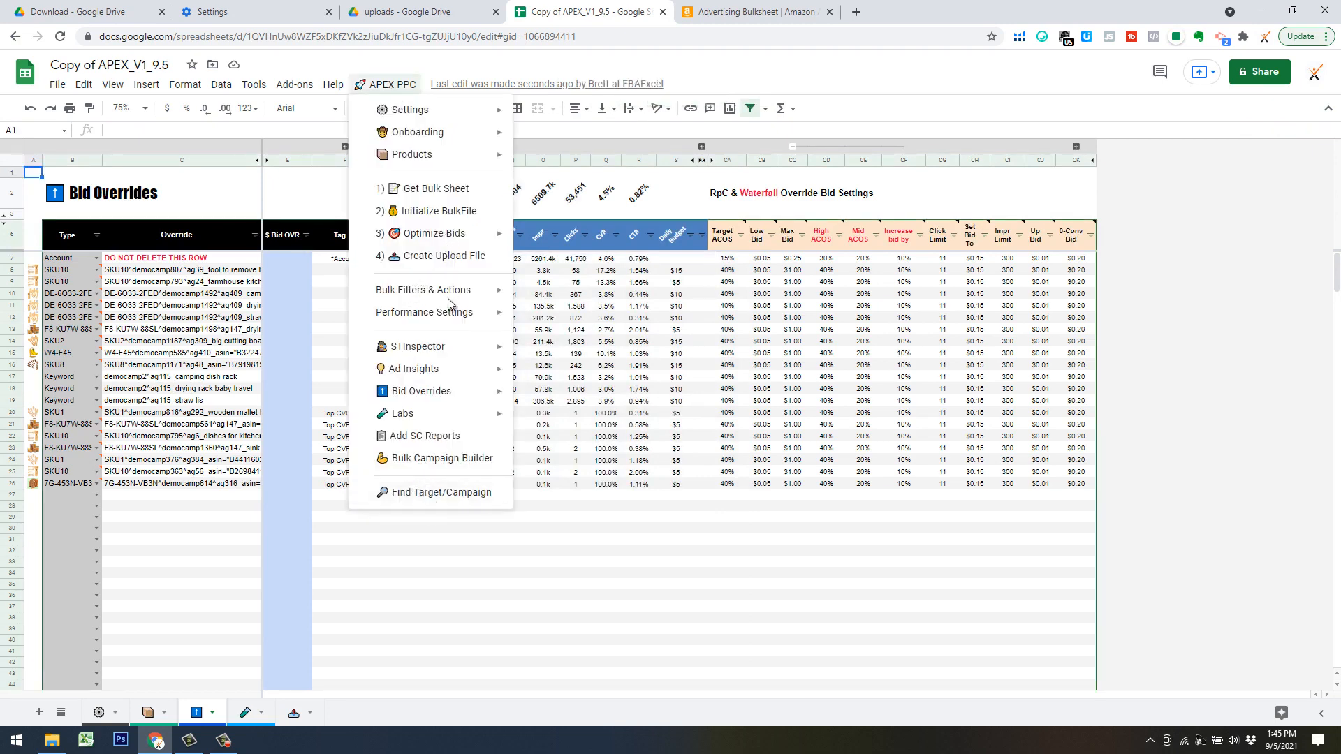
mouse_move(438, 291)
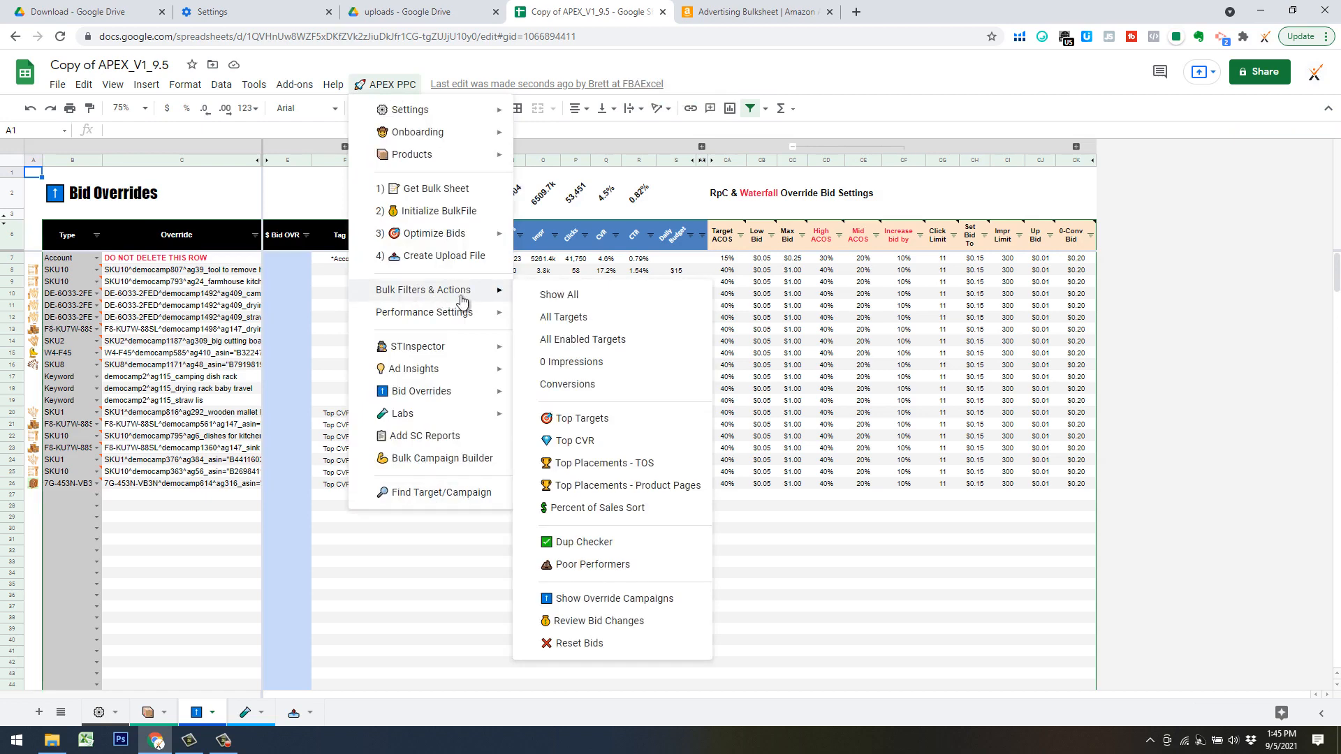
left_click(586, 602)
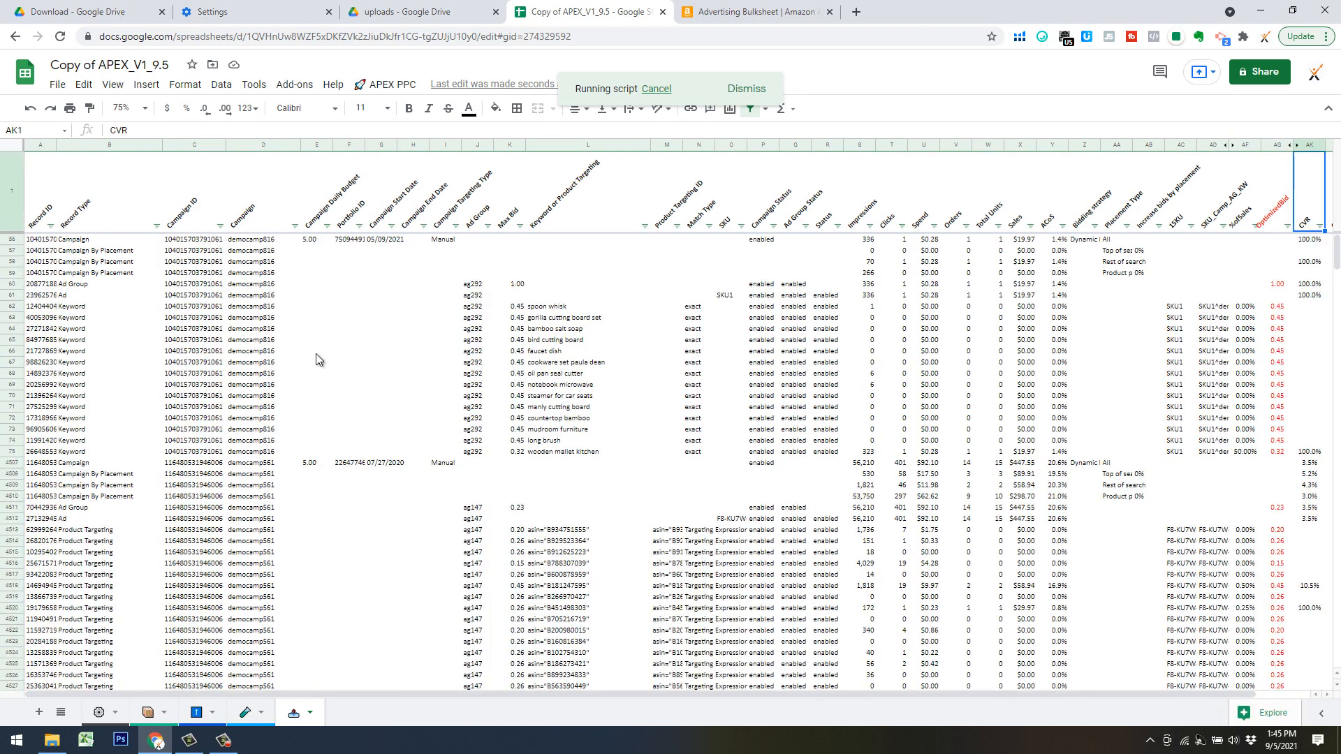
scroll(307, 350, "down", 15)
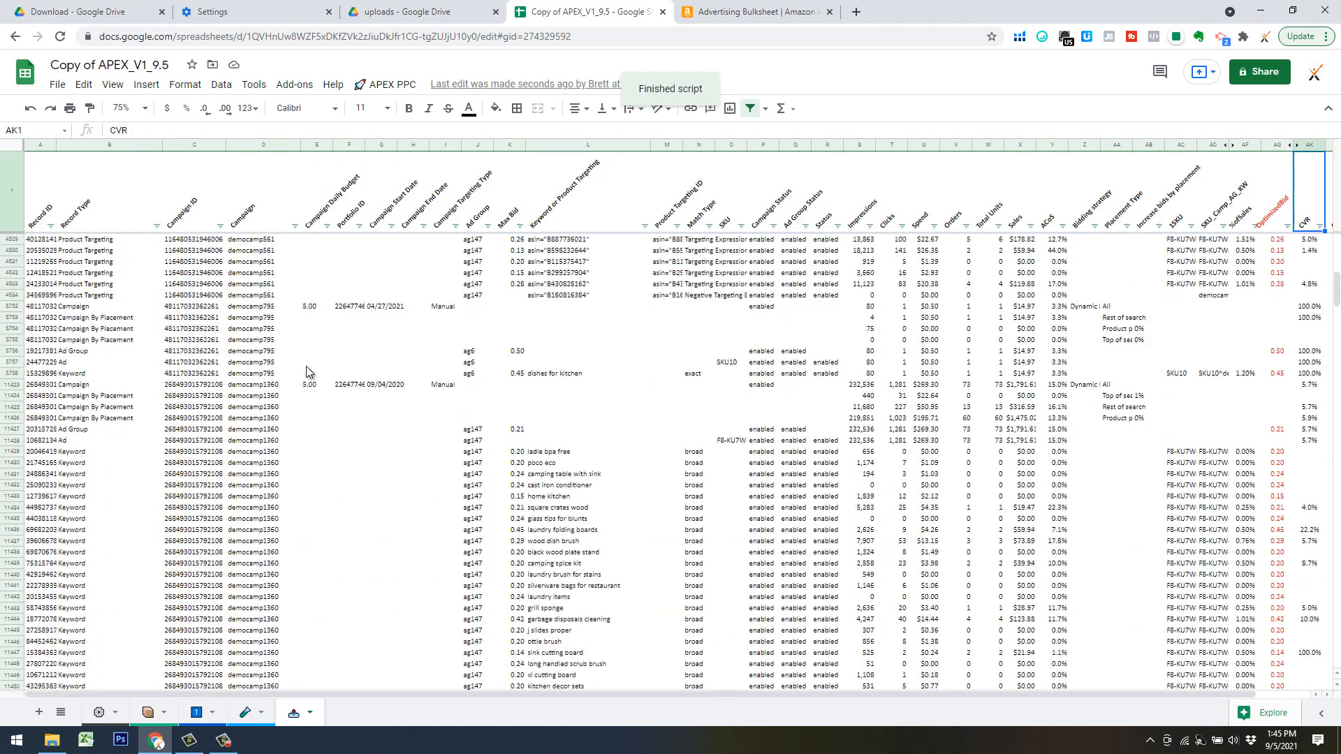
scroll(314, 391, "up", 20)
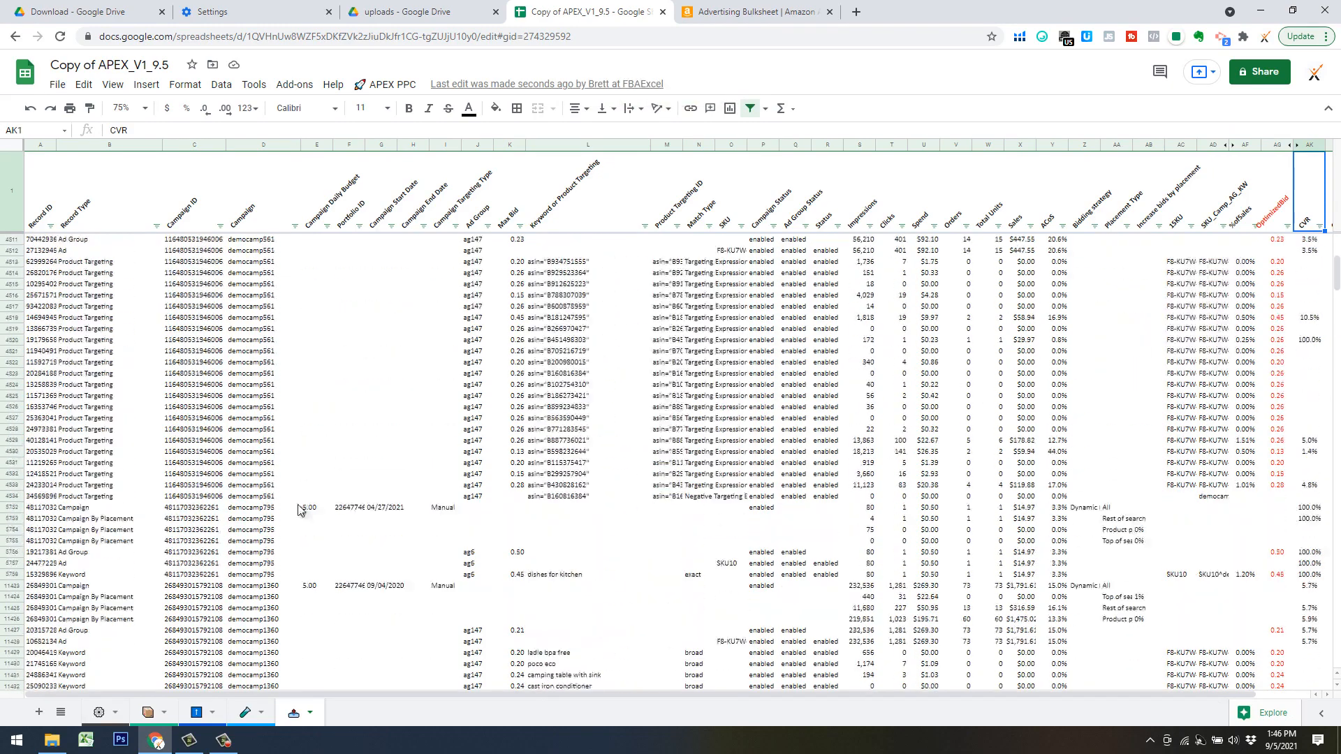
Step: Find the "tool to remove hair from drain" override target in the bulk sheet and select its democamp807 campaign row
left_click(196, 714)
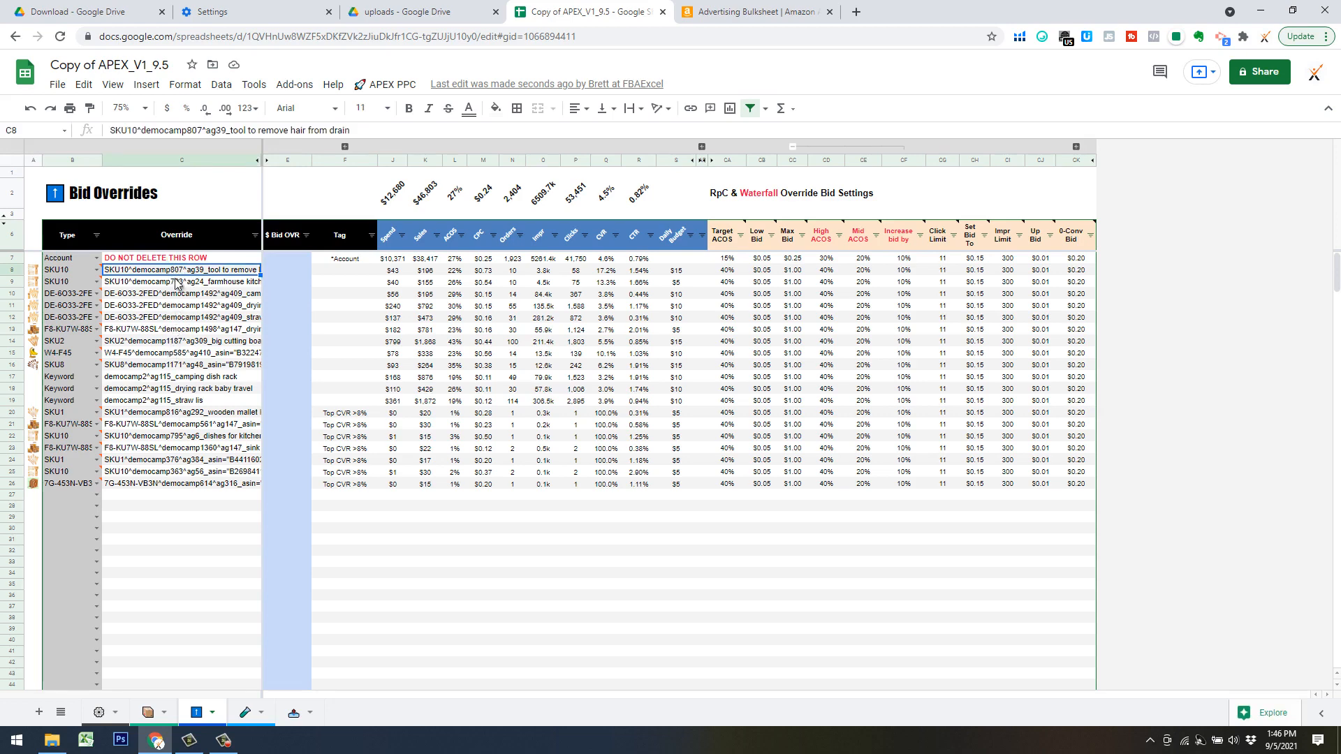
left_click(395, 83)
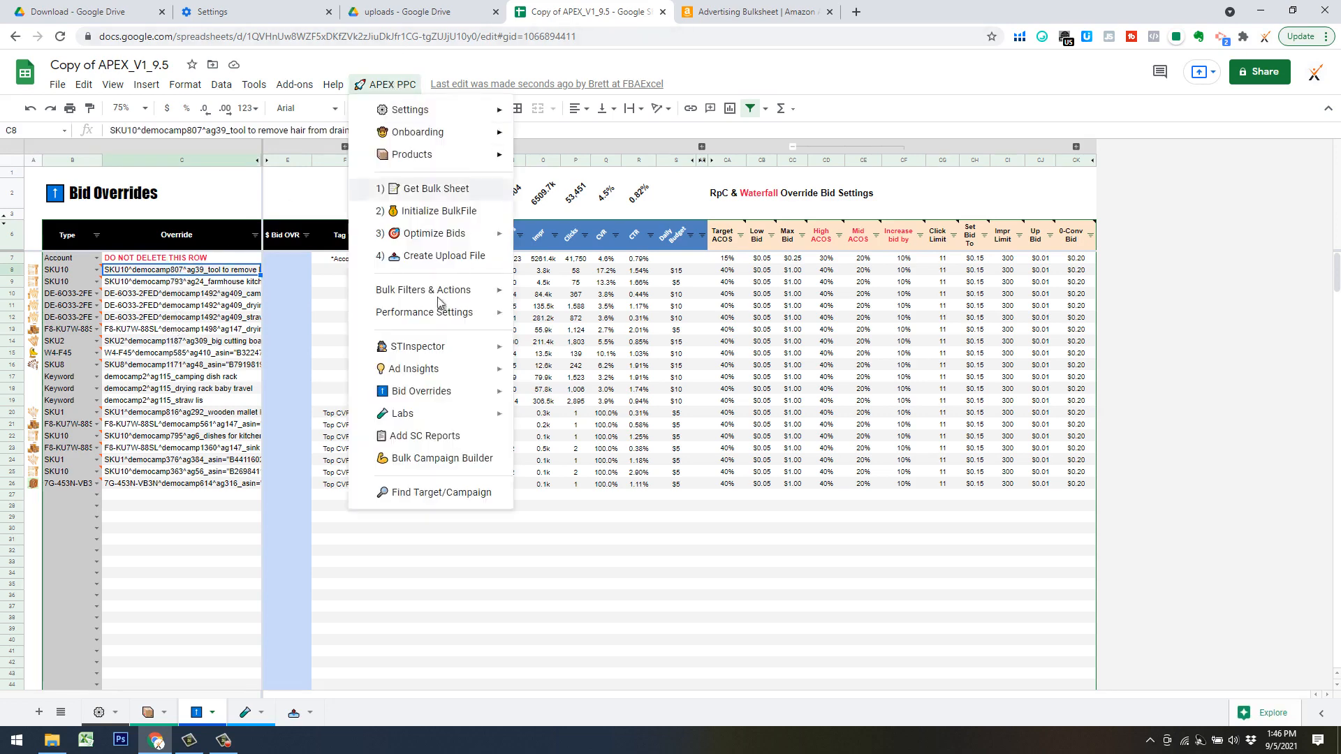
left_click(437, 503)
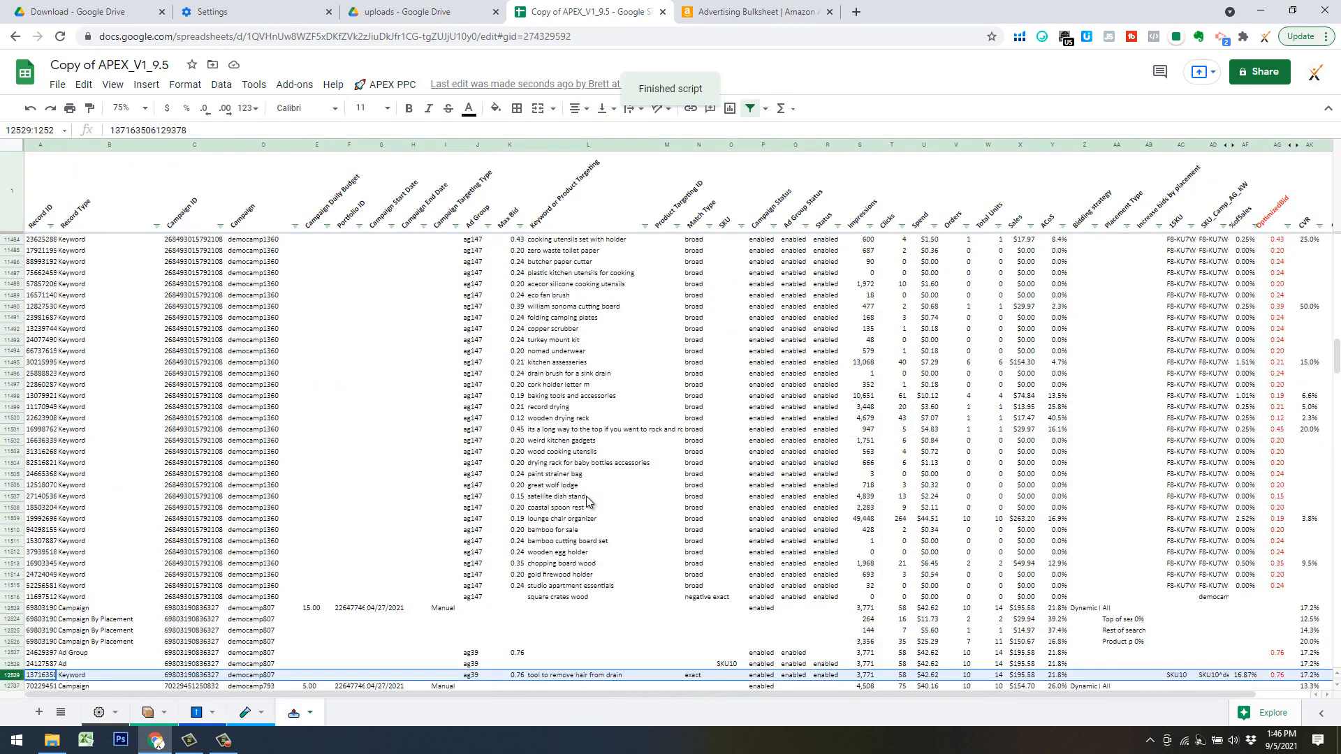
scroll(586, 492, "down", 5)
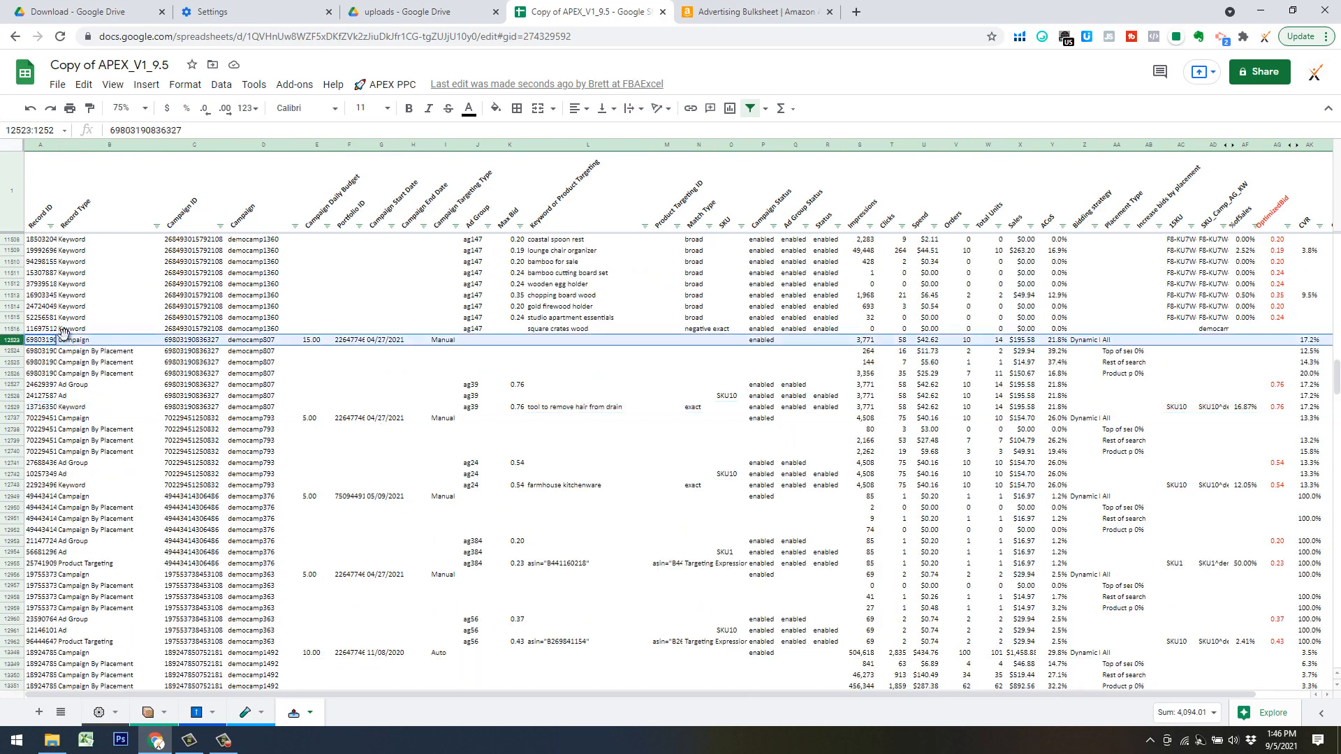
Step: Compare the democamp807 campaign's daily budget in the bulk sheet with the daily budget of its override on the Bid Overrides sheet
left_click(13, 340)
left_click(312, 344)
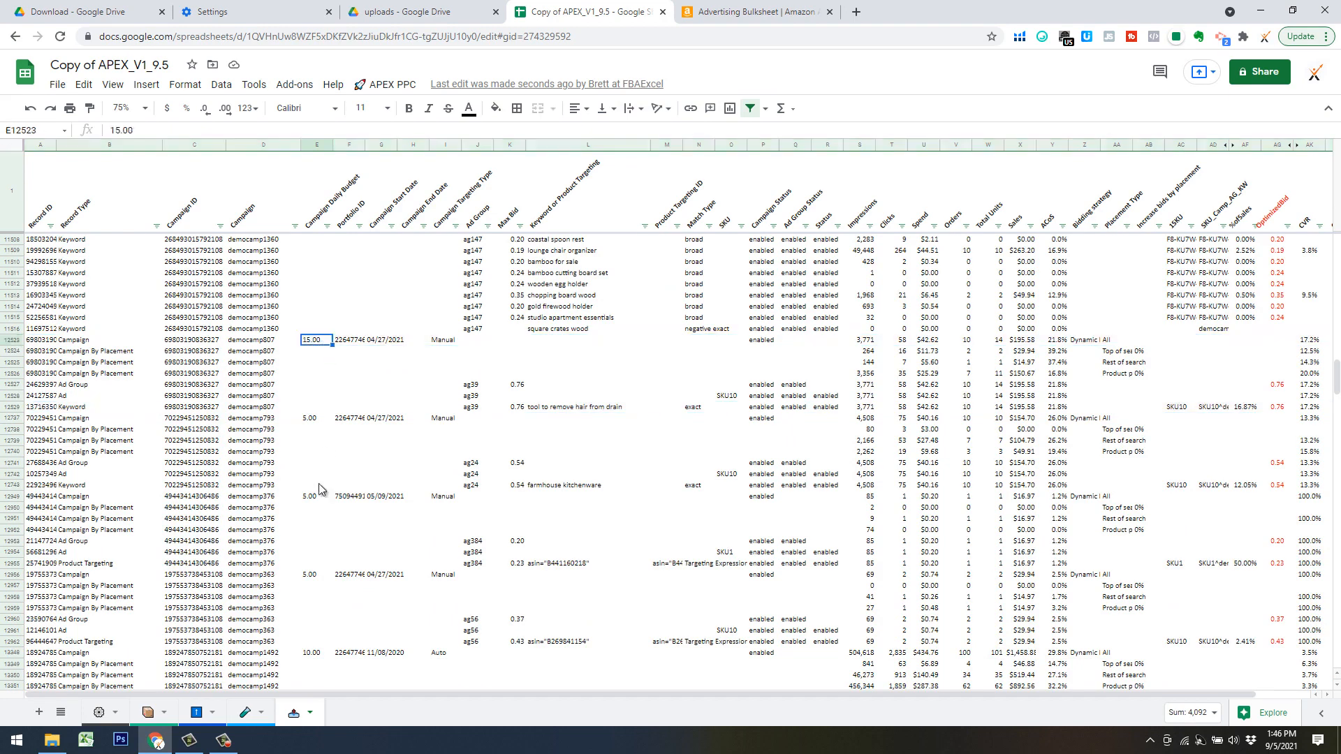
left_click(203, 716)
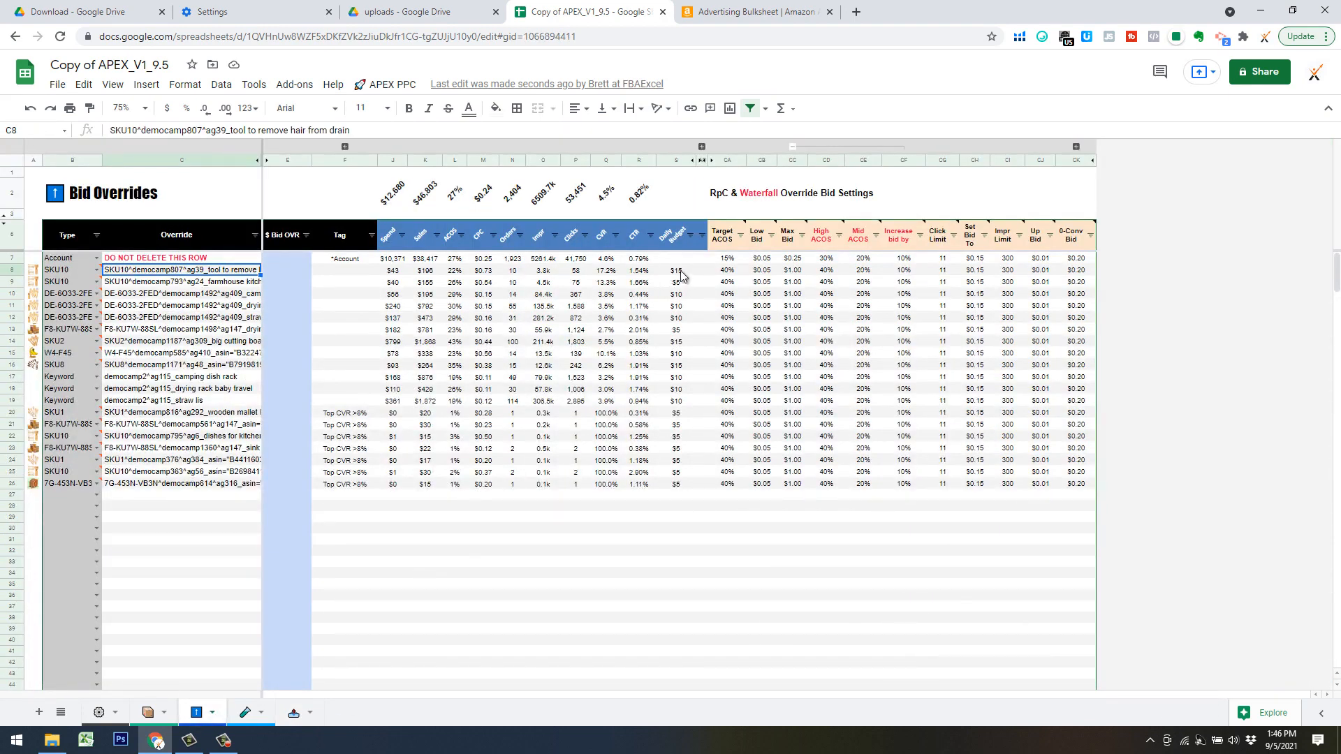
left_click(680, 273)
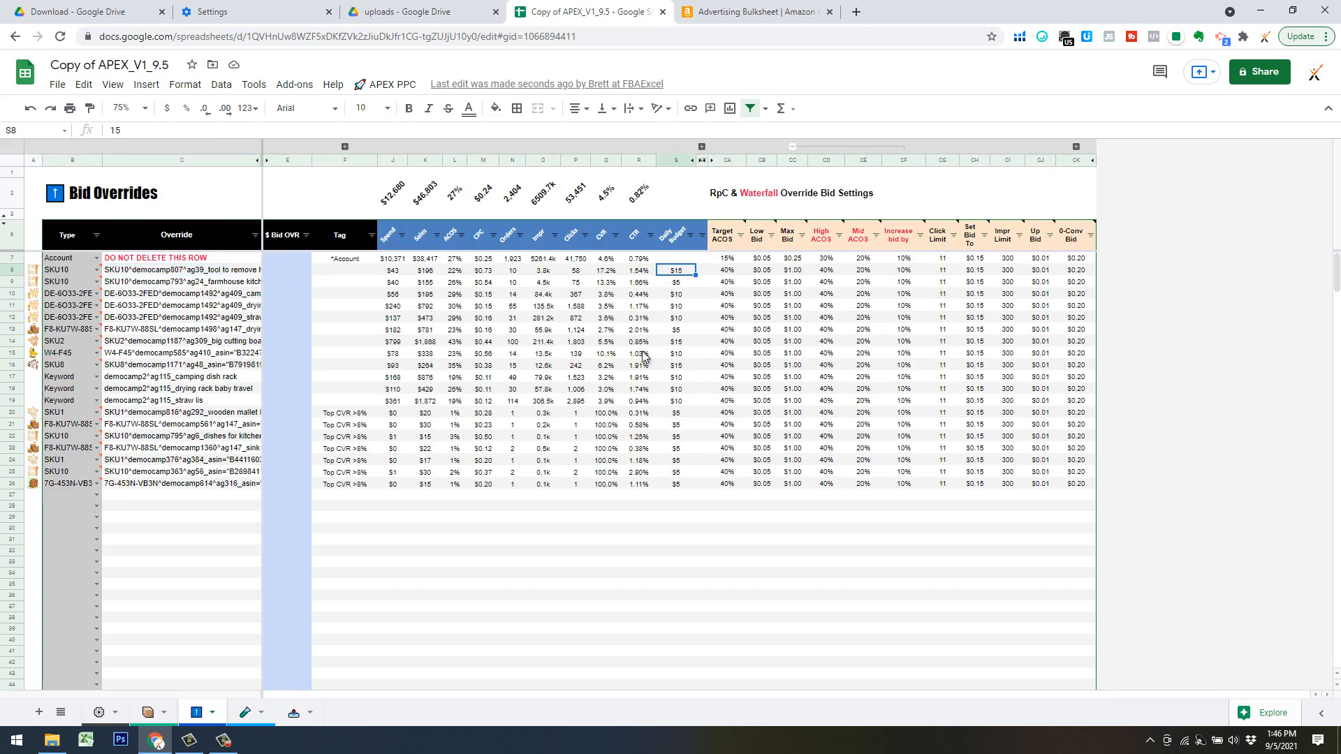
Step: Review the Bulk Filters & Actions options, and return to the bulk sheet to view its bid columns
left_click(385, 83)
mouse_move(447, 290)
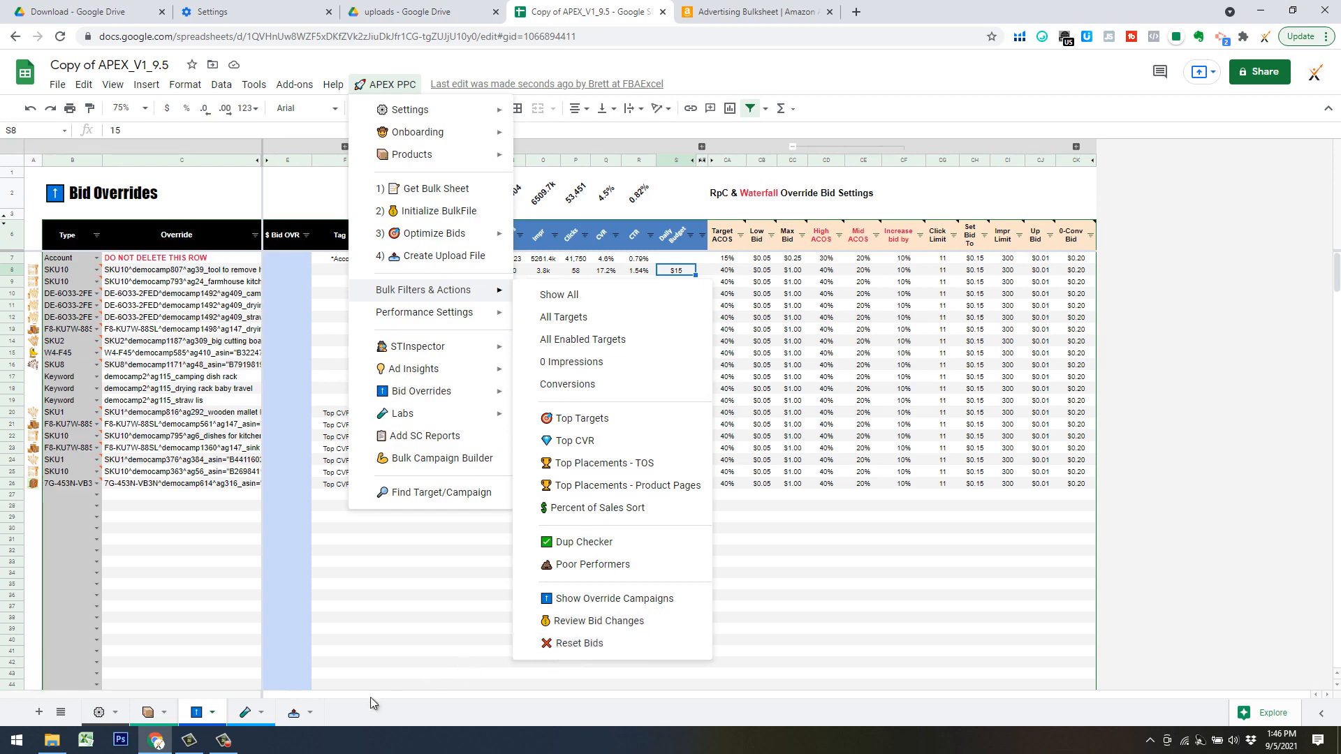
left_click(293, 713)
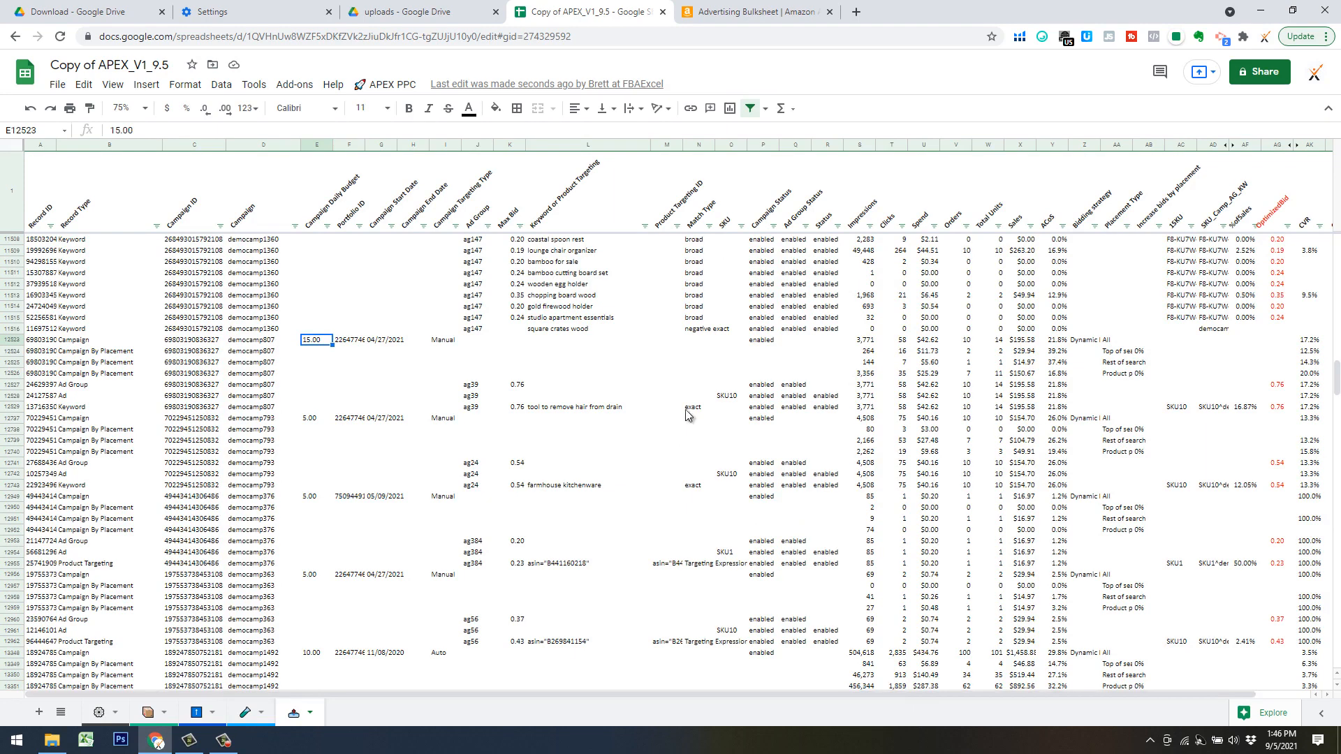
left_click_drag(630, 697, 790, 692)
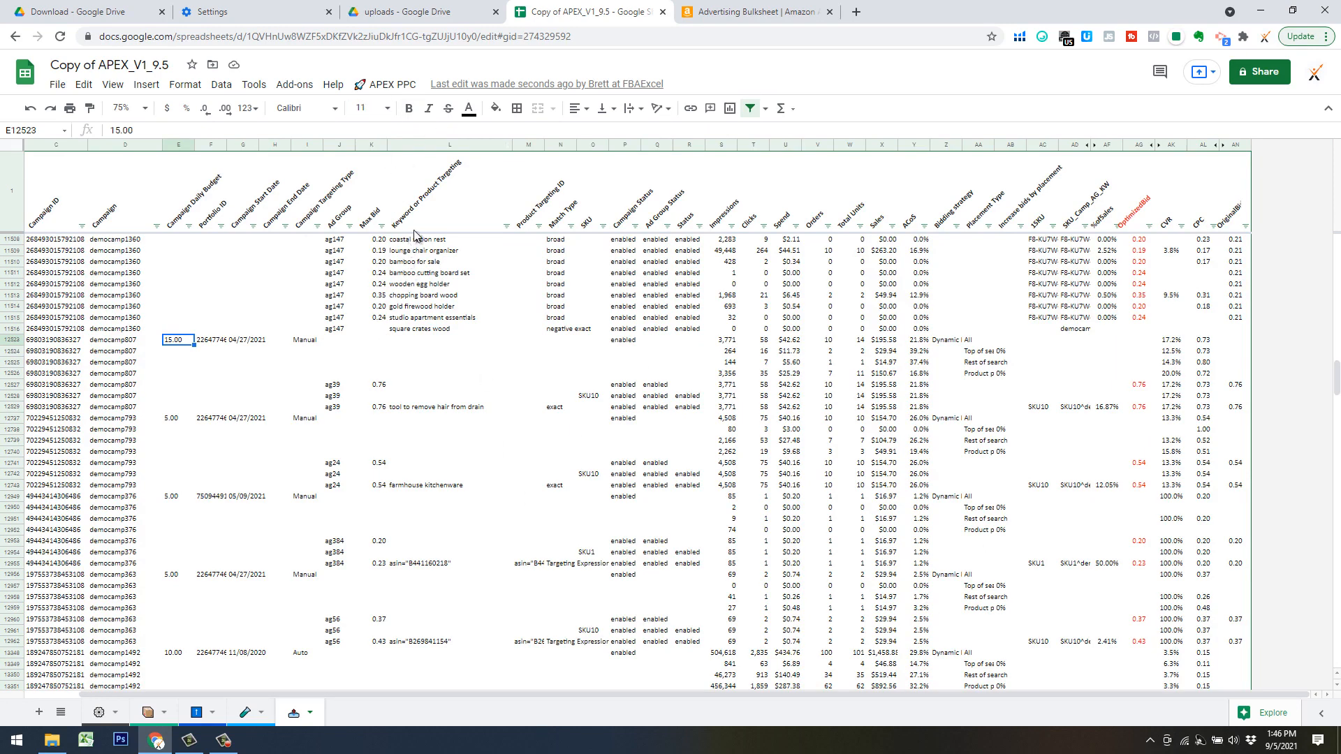
Step: Review the available Optimize Bids methods for the bulk sheet without running any of them
left_click(369, 85)
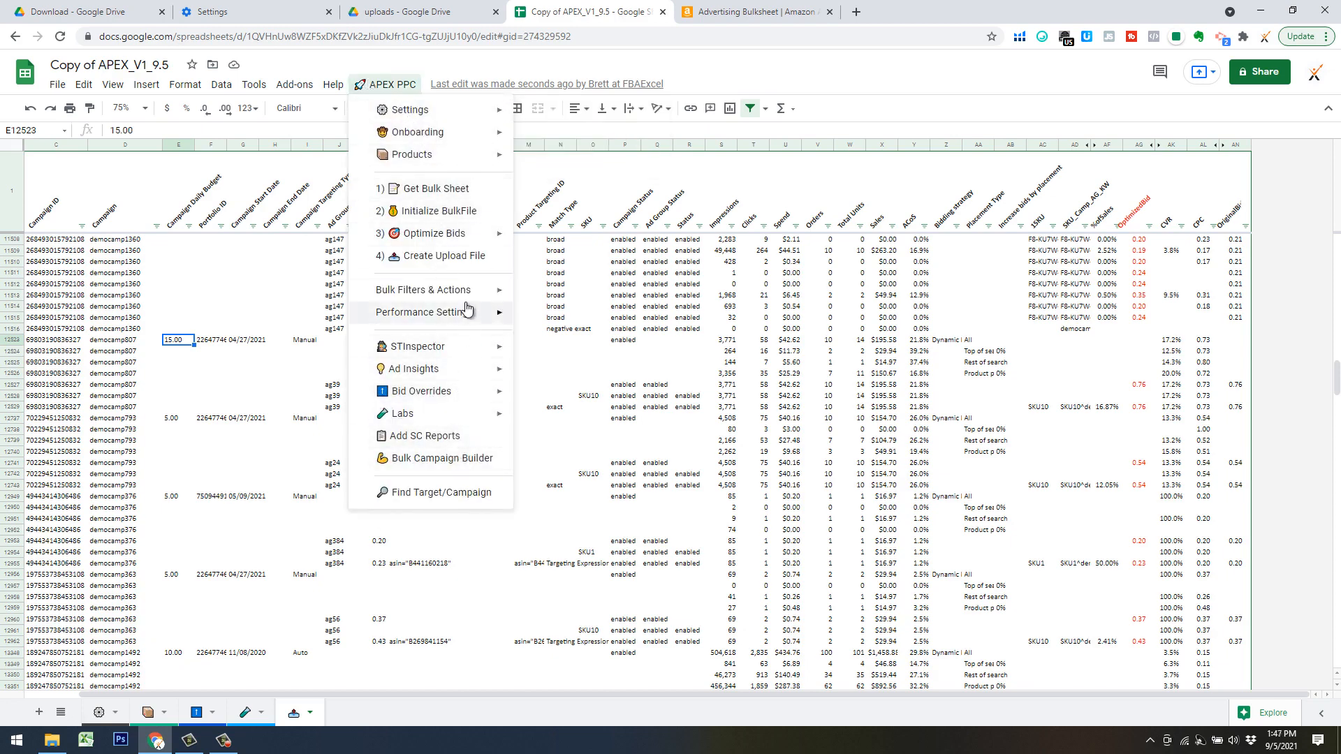
mouse_move(453, 245)
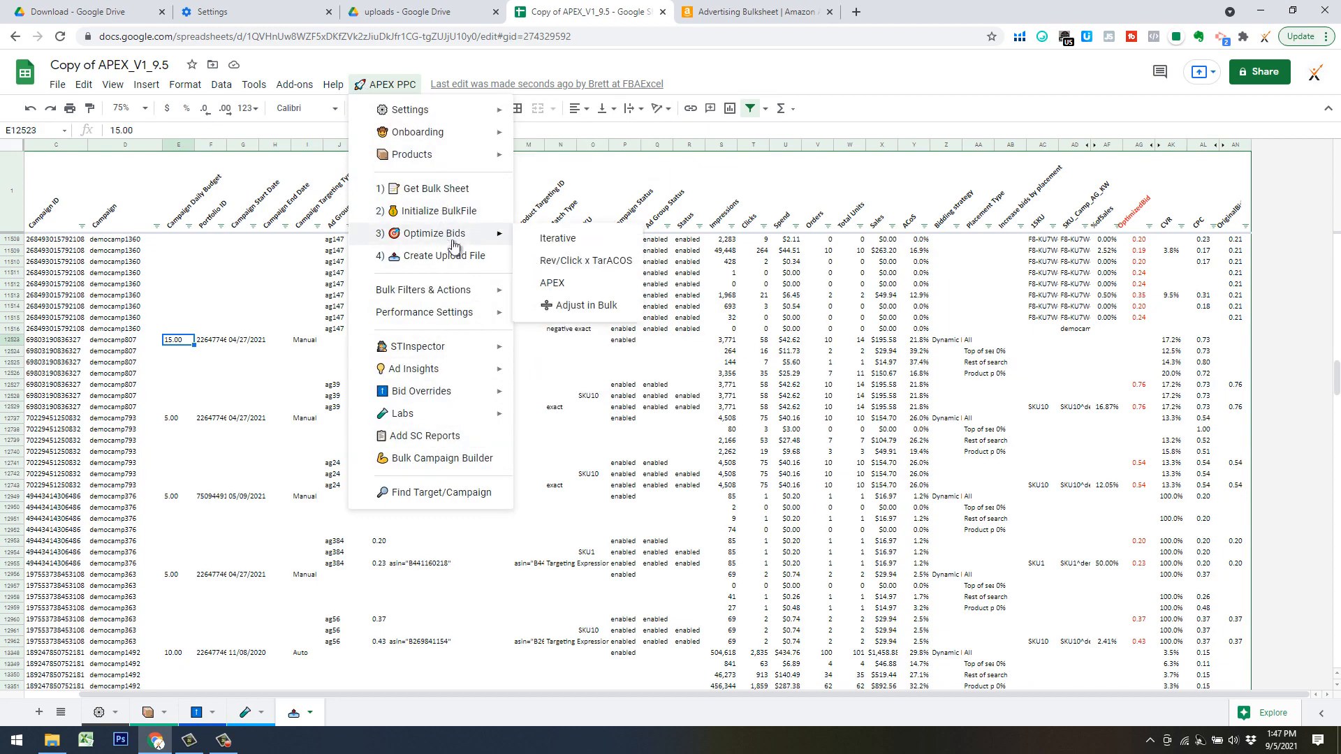
left_click(602, 395)
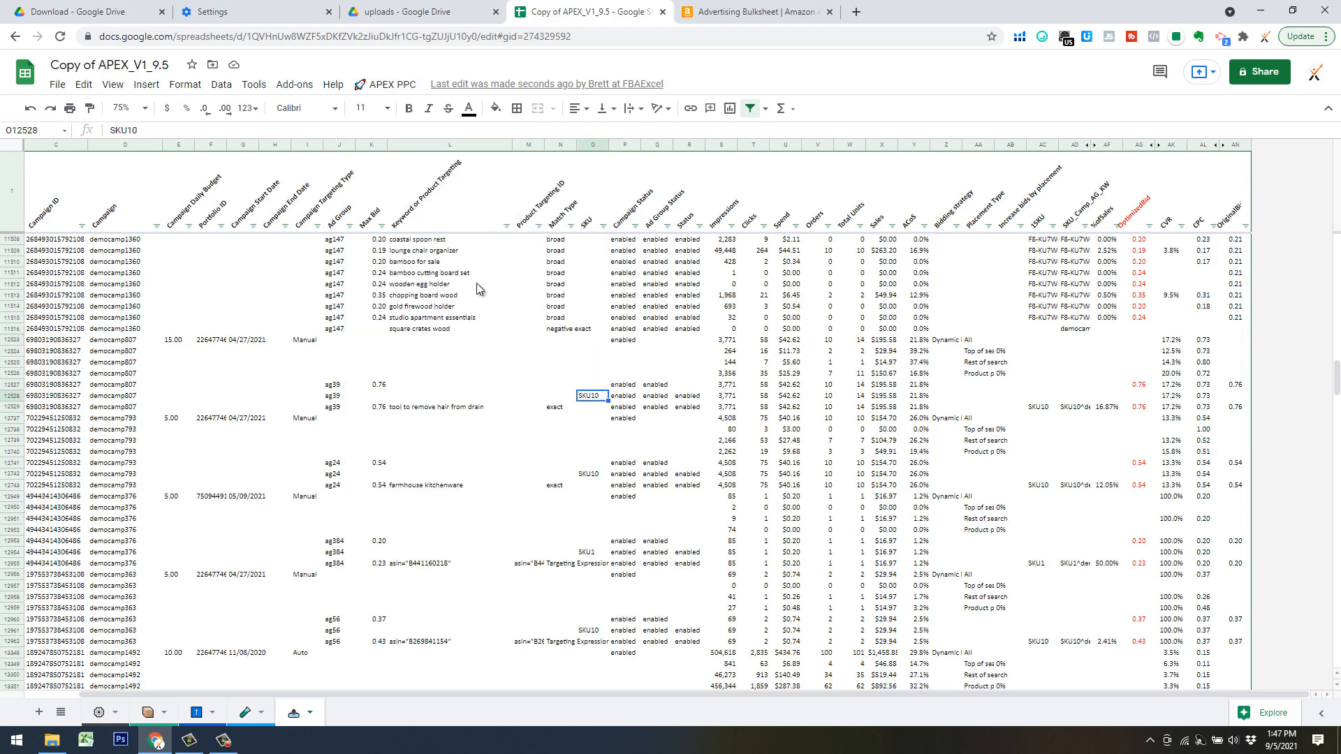
left_click(217, 751)
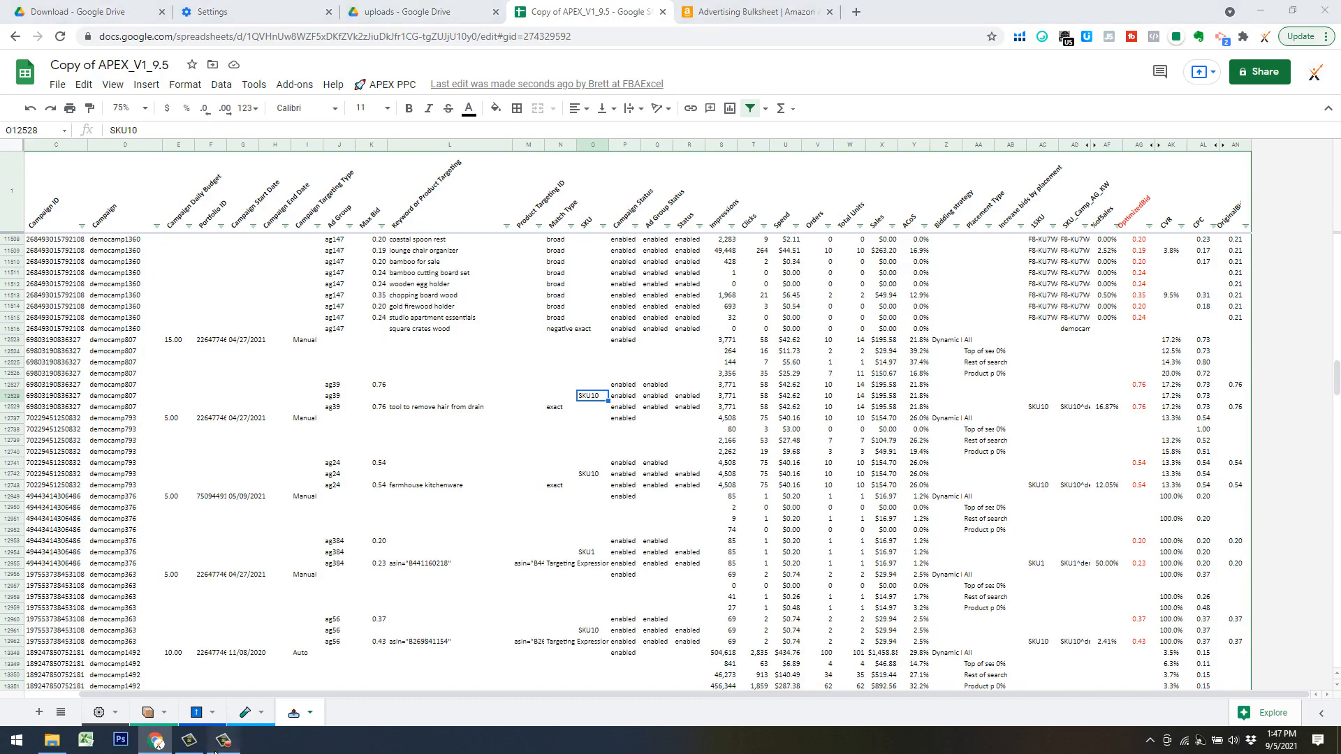